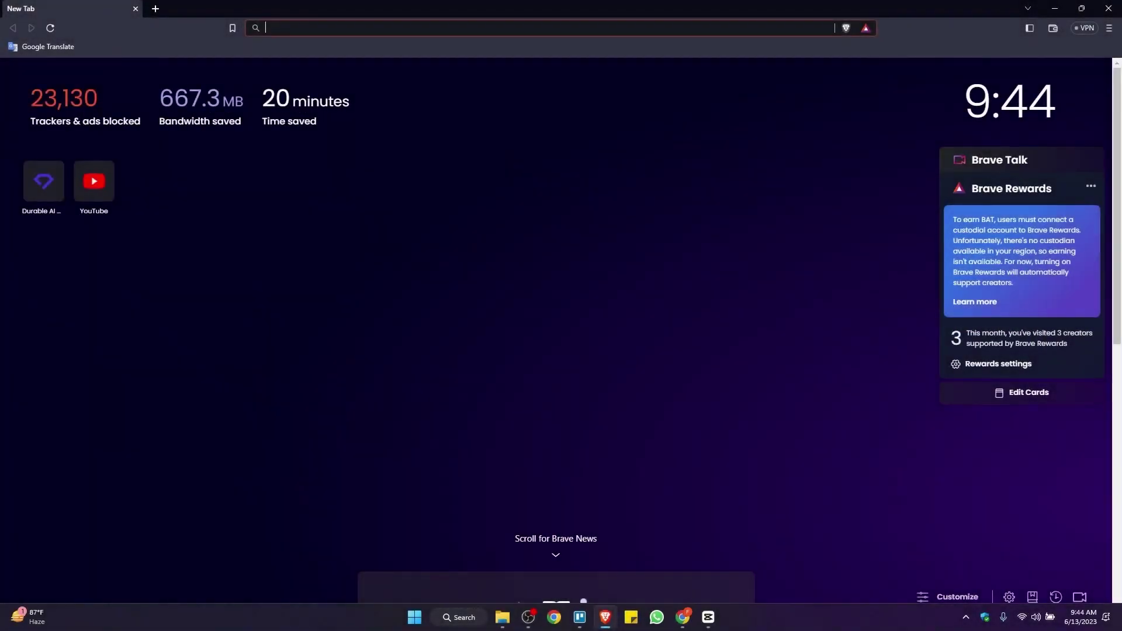
Step: Load durable.co and highlight the hero headline and the paragraph beneath it
text(Du)
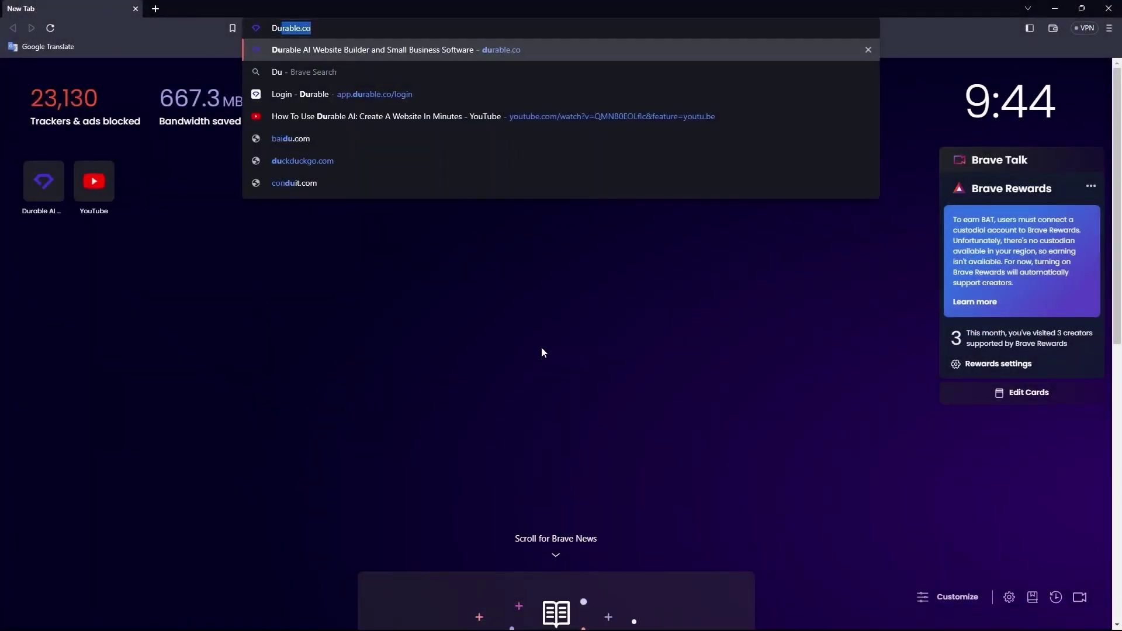
text(rable.)
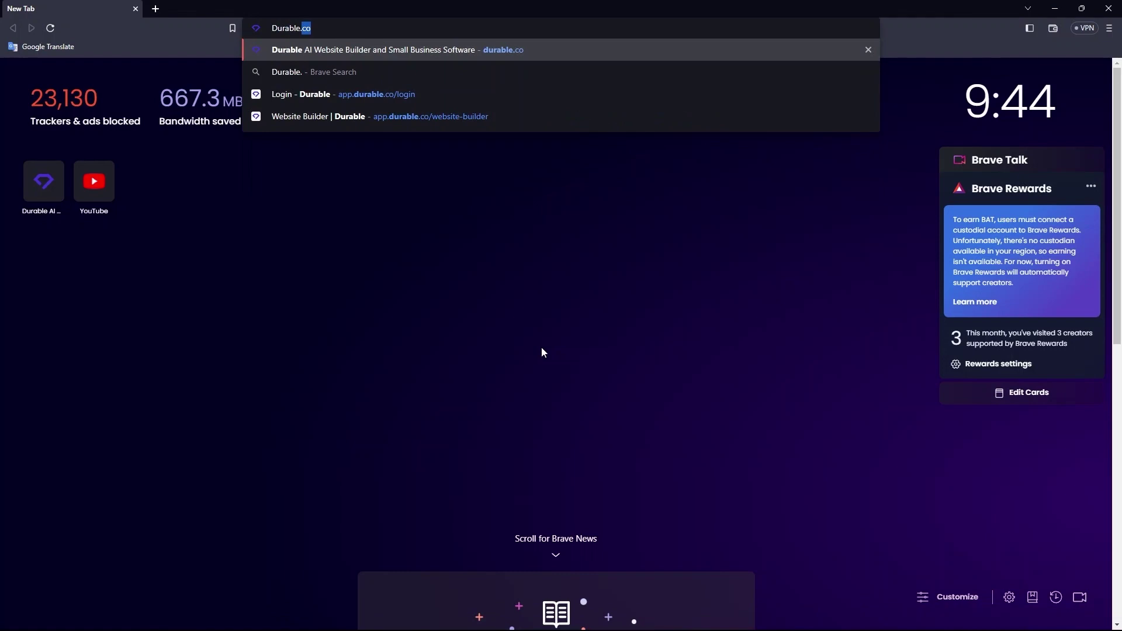
text(co)
key(Return)
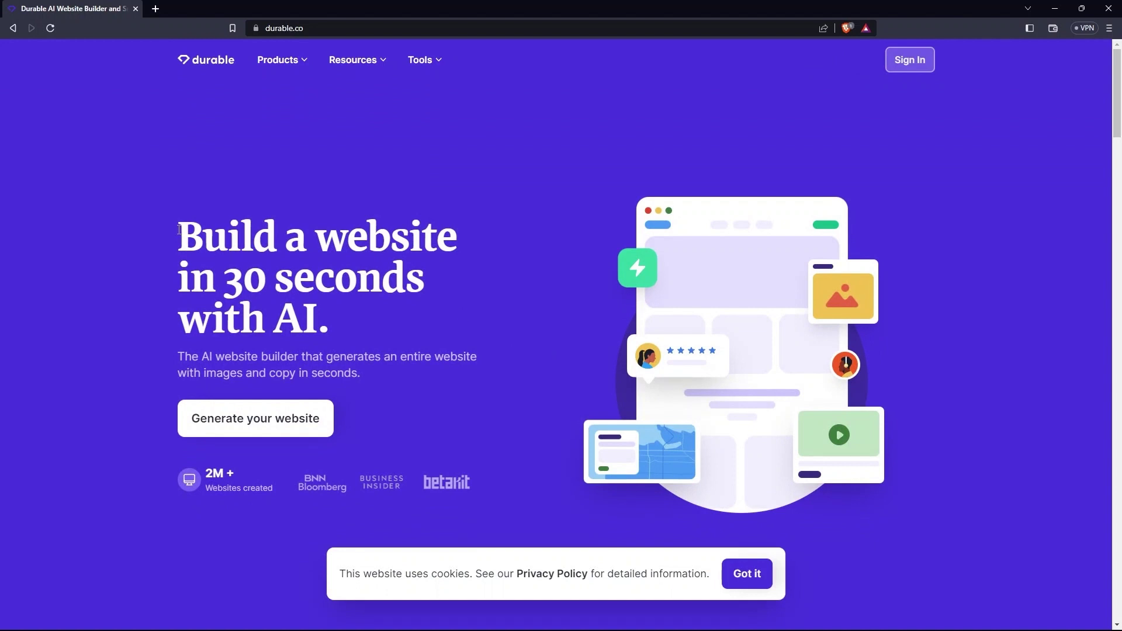
drag(178, 229, 346, 319)
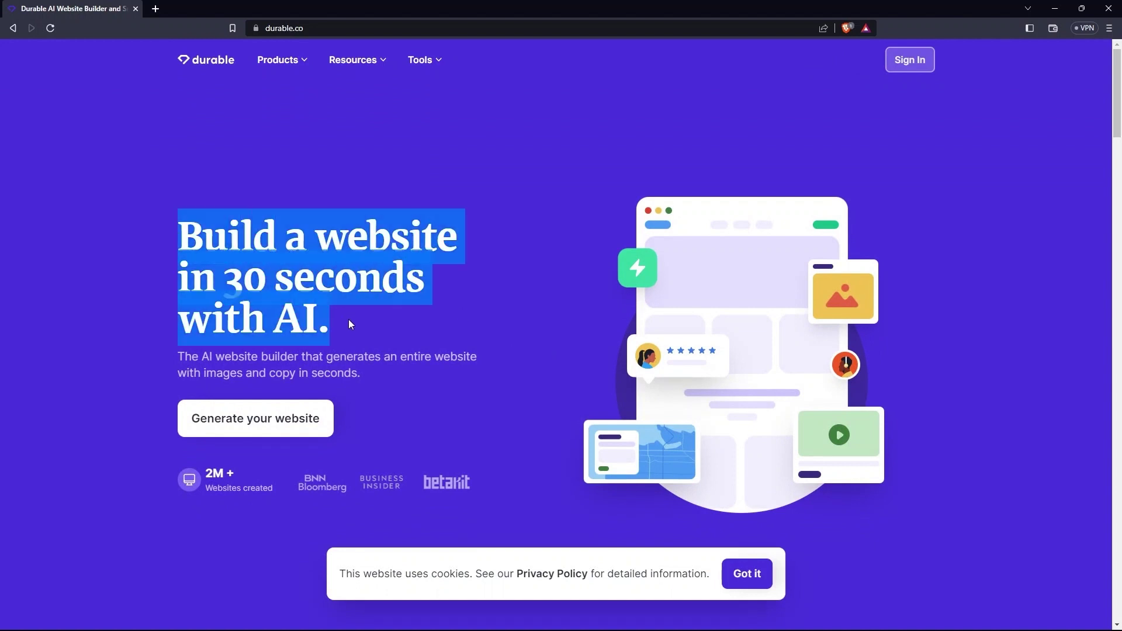
drag(180, 355, 351, 387)
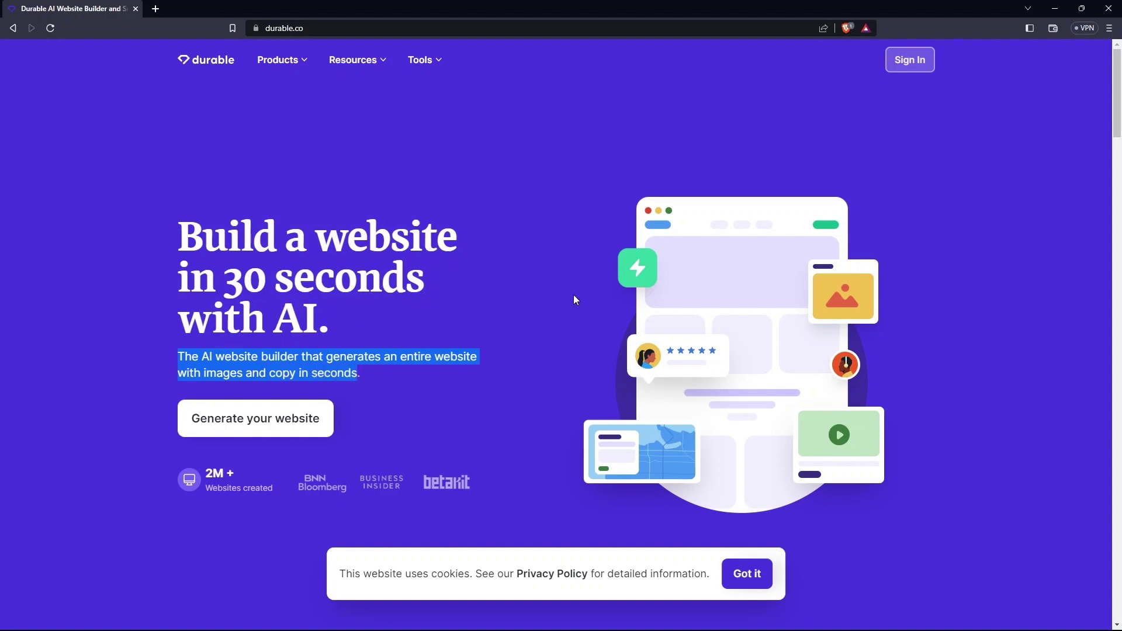
Step: Scroll to the stats and highlight the '2M+' Websites created figure and caption
scroll(574, 295, down, 2)
click(233, 356)
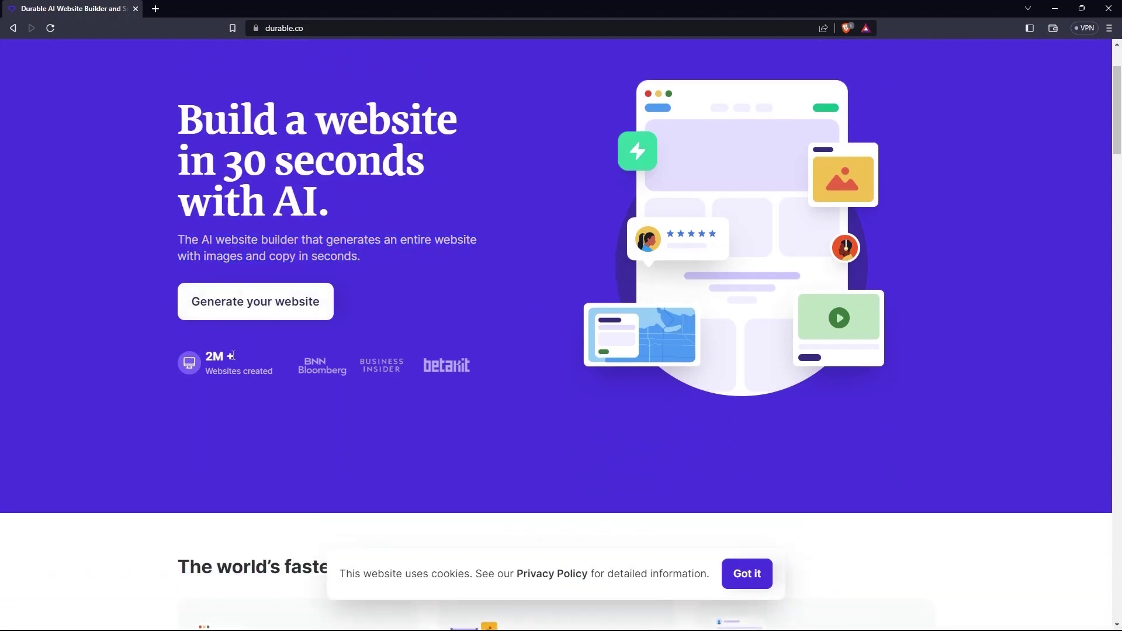
drag(233, 356, 220, 358)
click(206, 372)
drag(274, 375, 223, 374)
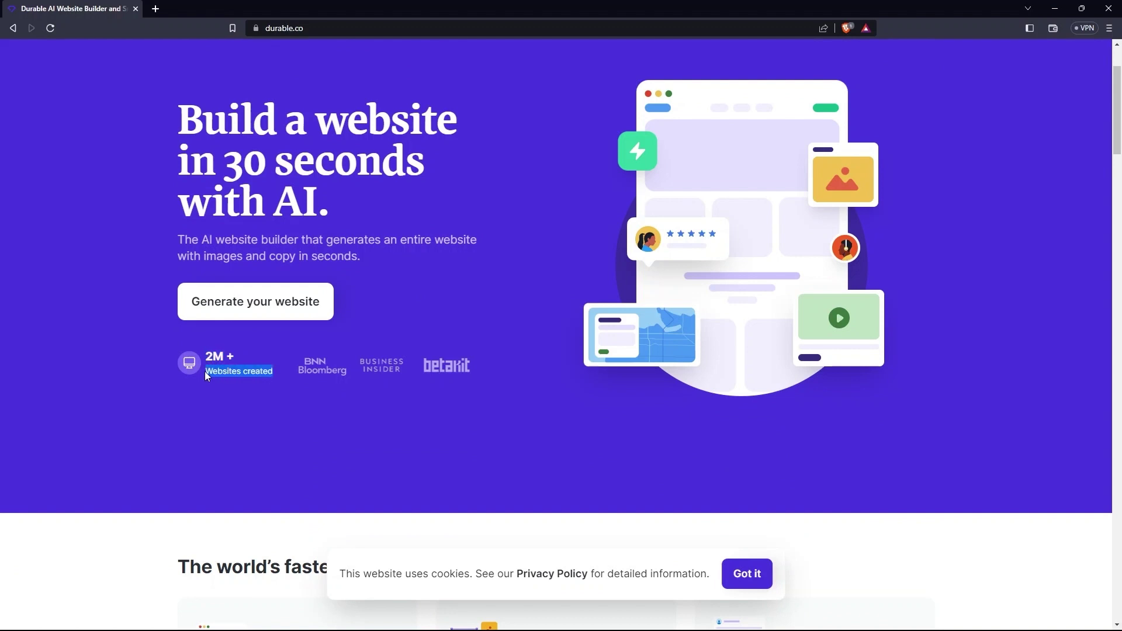
Step: Scroll through the 'Get your business online' sections, return to the top, and show the Products list
scroll(215, 350, down, 6)
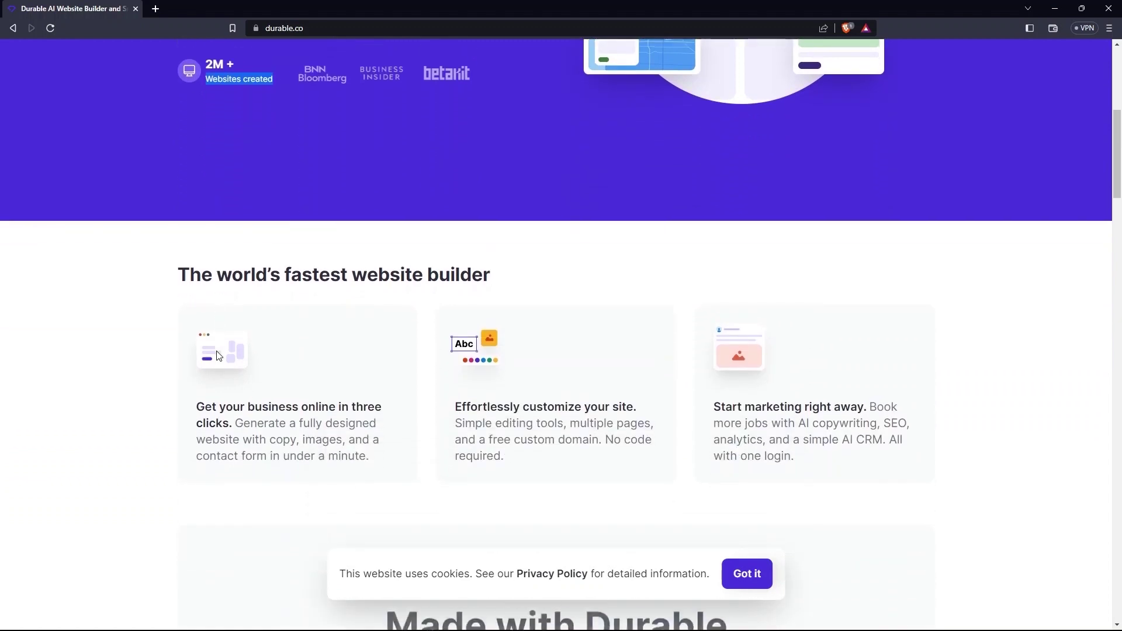
scroll(218, 353, down, 1)
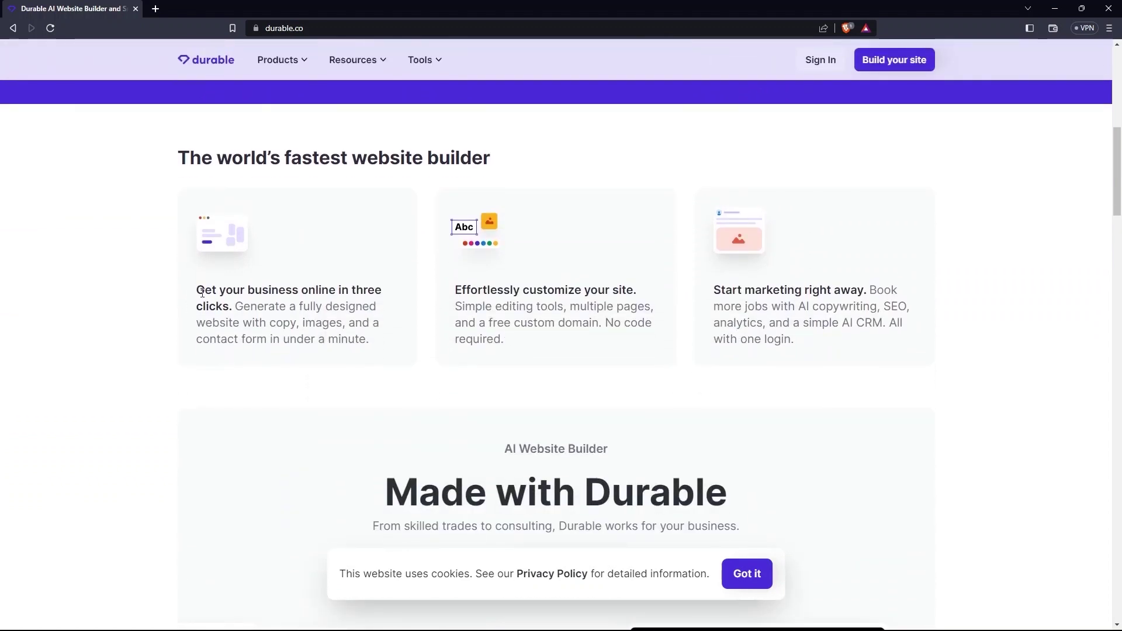
drag(198, 290, 208, 304)
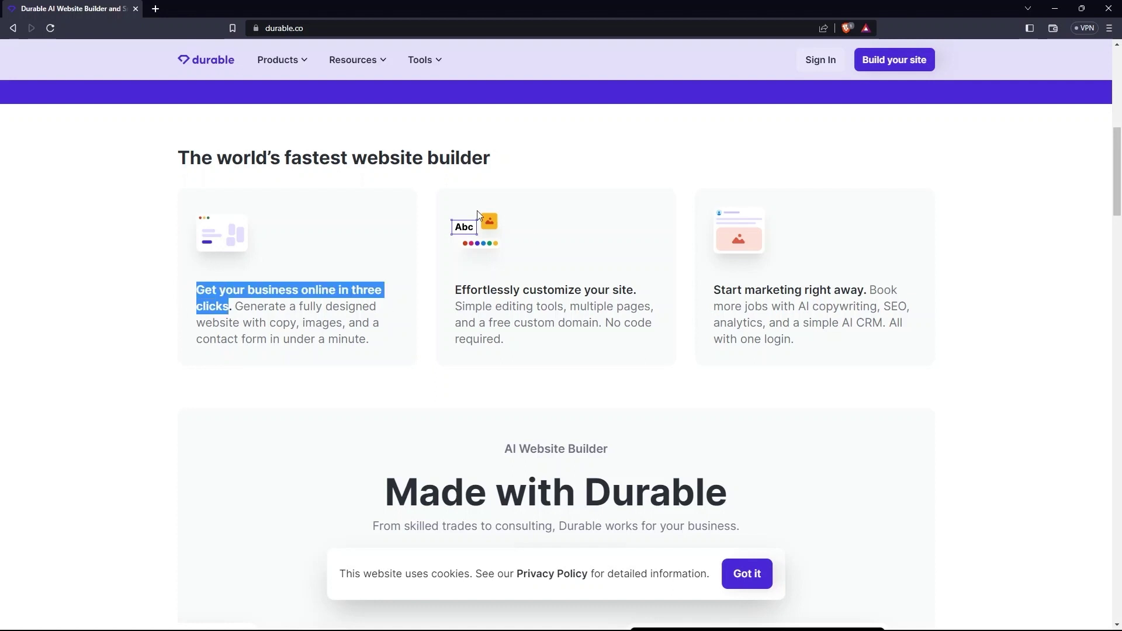
scroll(477, 214, down, 8)
scroll(722, 321, down, 3)
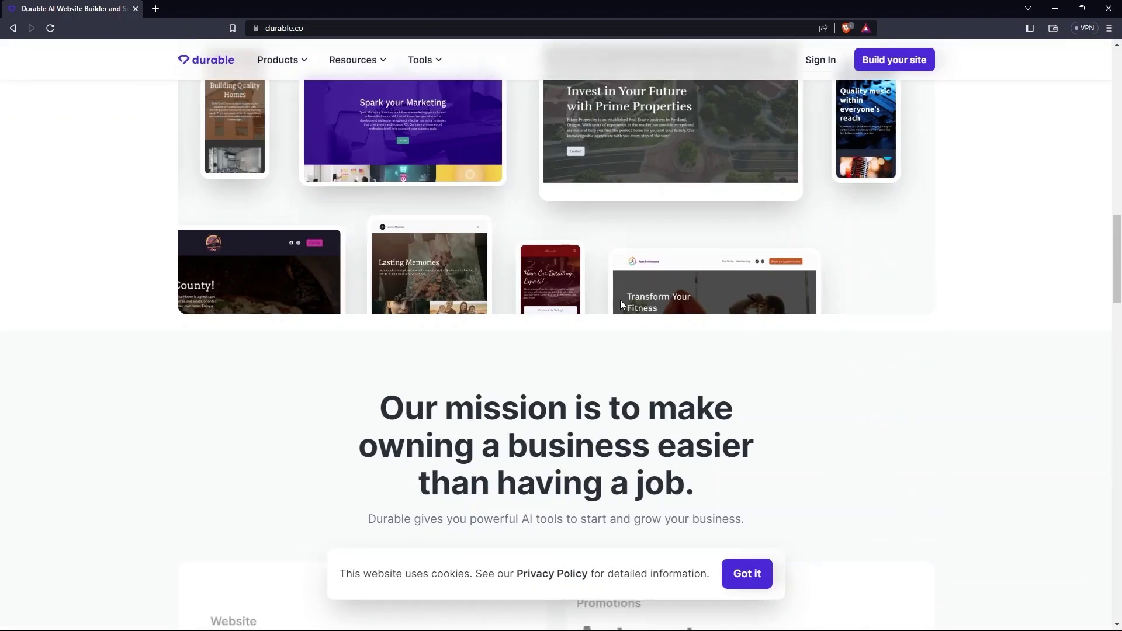
scroll(619, 300, up, 15)
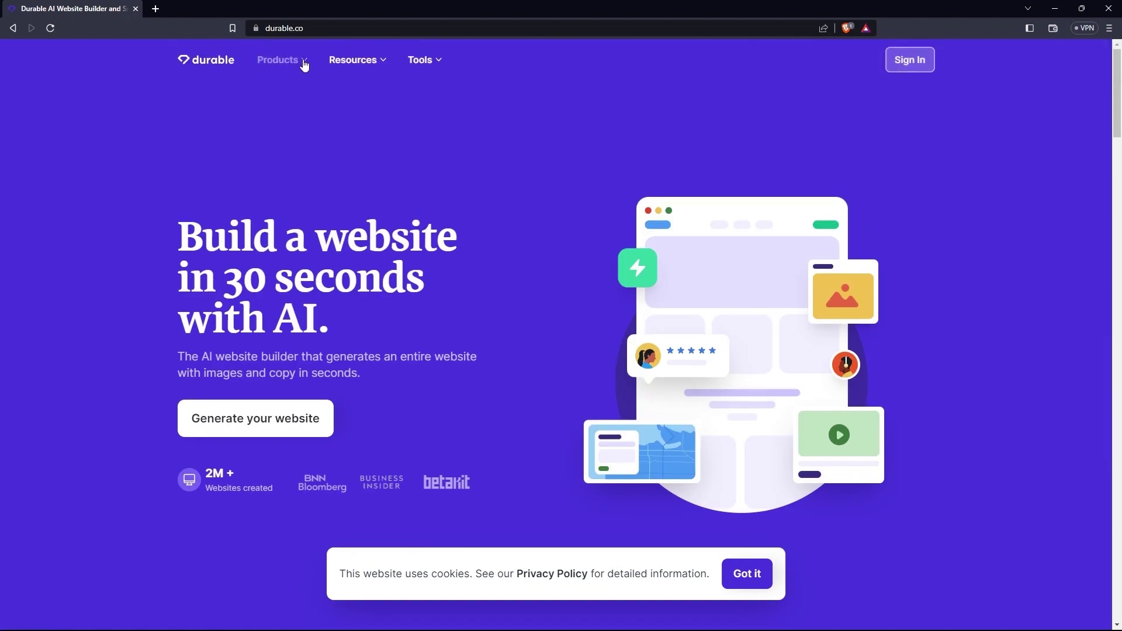
click(304, 63)
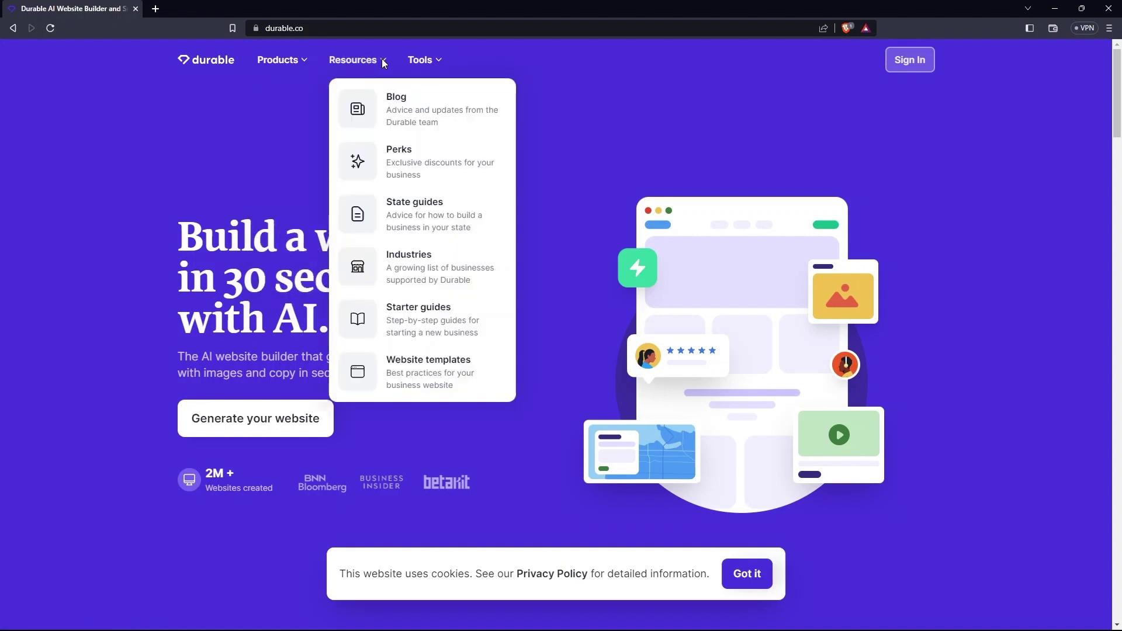
mouse_move(383, 61)
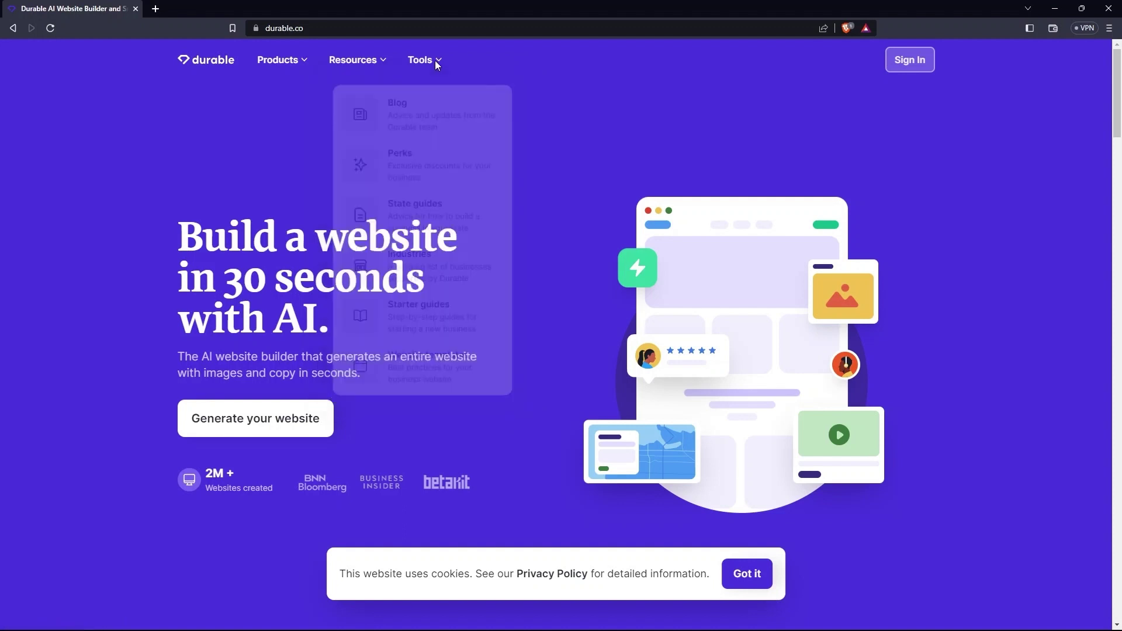
mouse_move(436, 61)
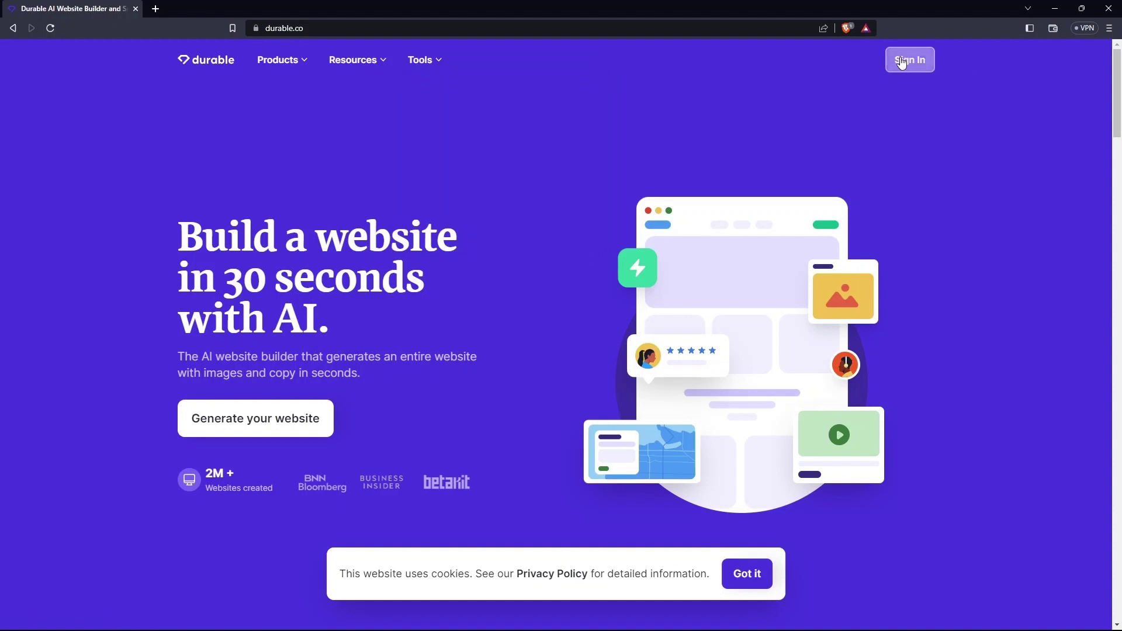
Step: Log in with Google using the account e-mail, password and 2-step verification code
click(921, 59)
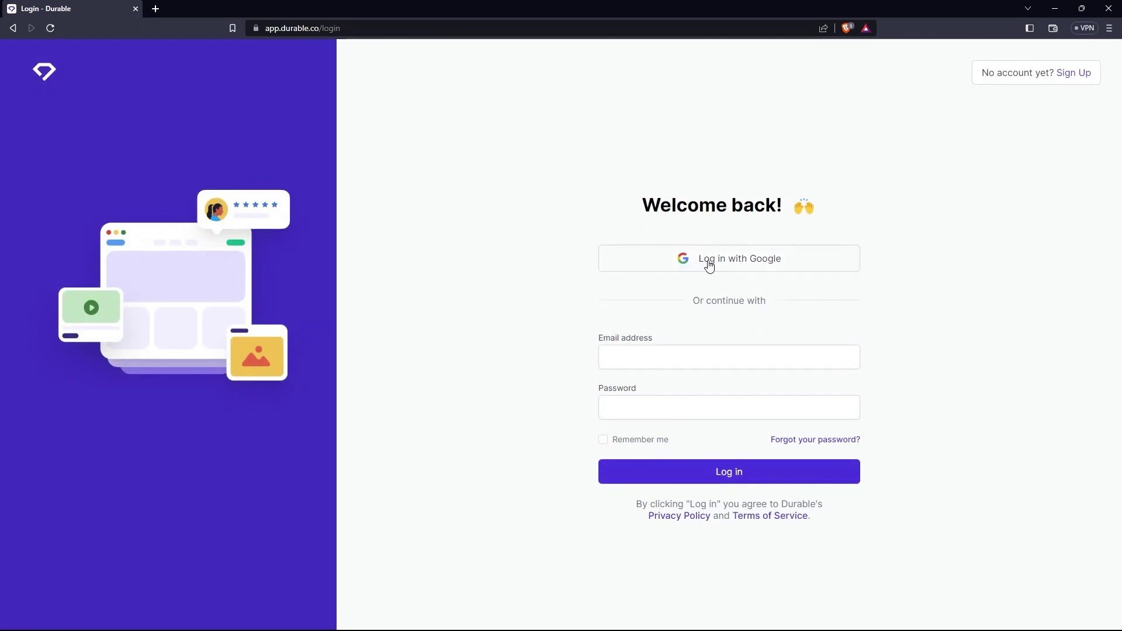
click(761, 266)
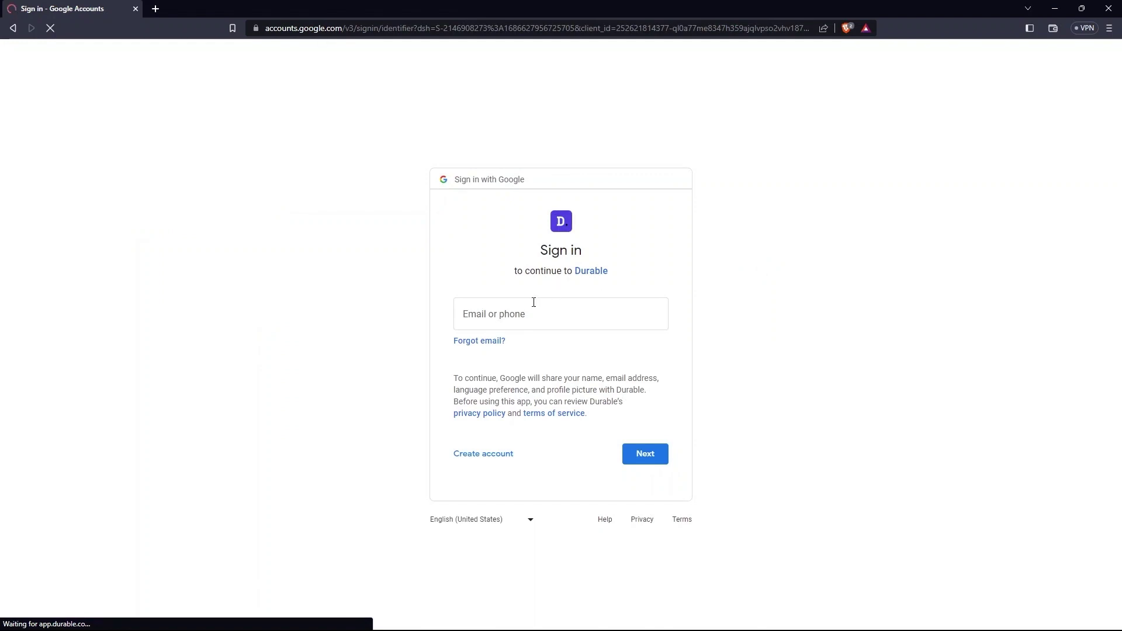
click(531, 306)
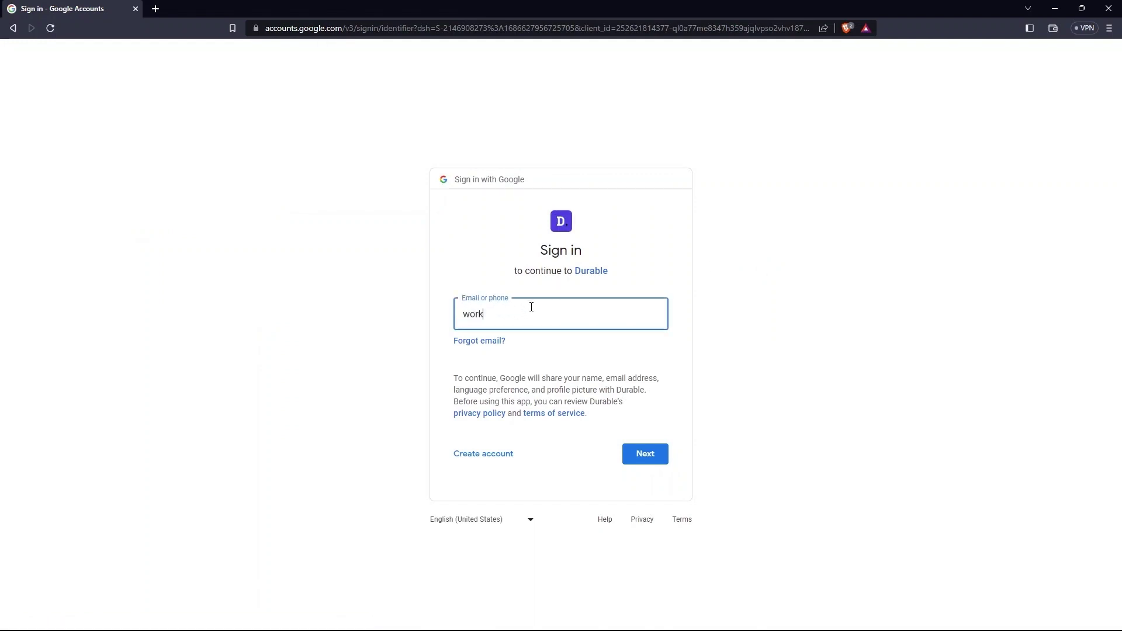
key(Return)
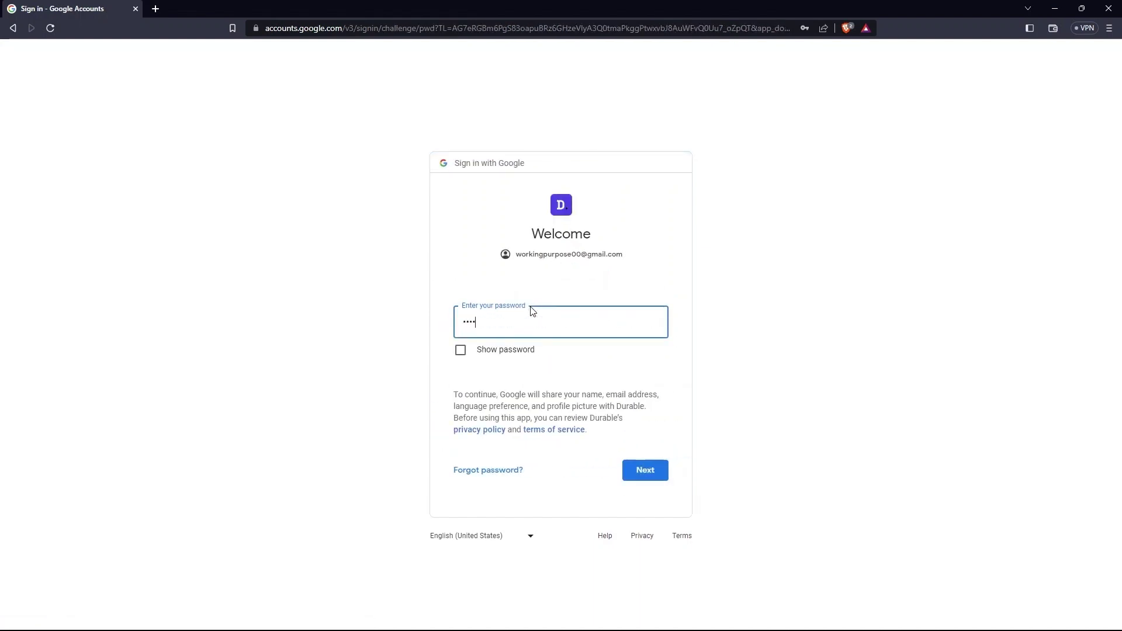
key(Return)
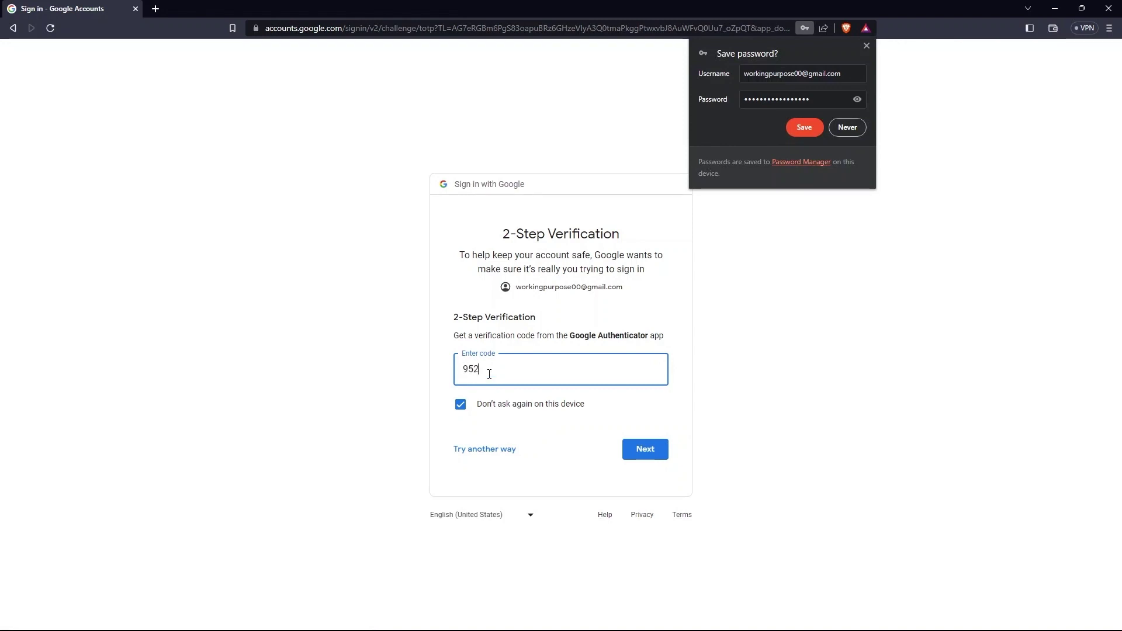
key(Return)
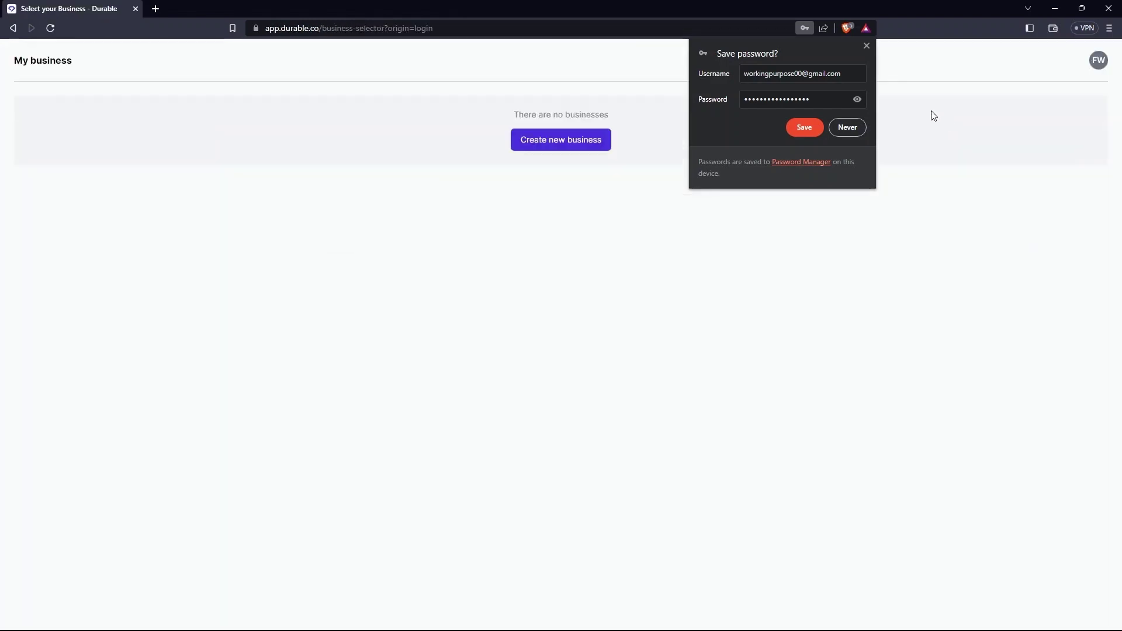
Step: Dismiss the save-password offer, start a new business and allow location access
click(866, 47)
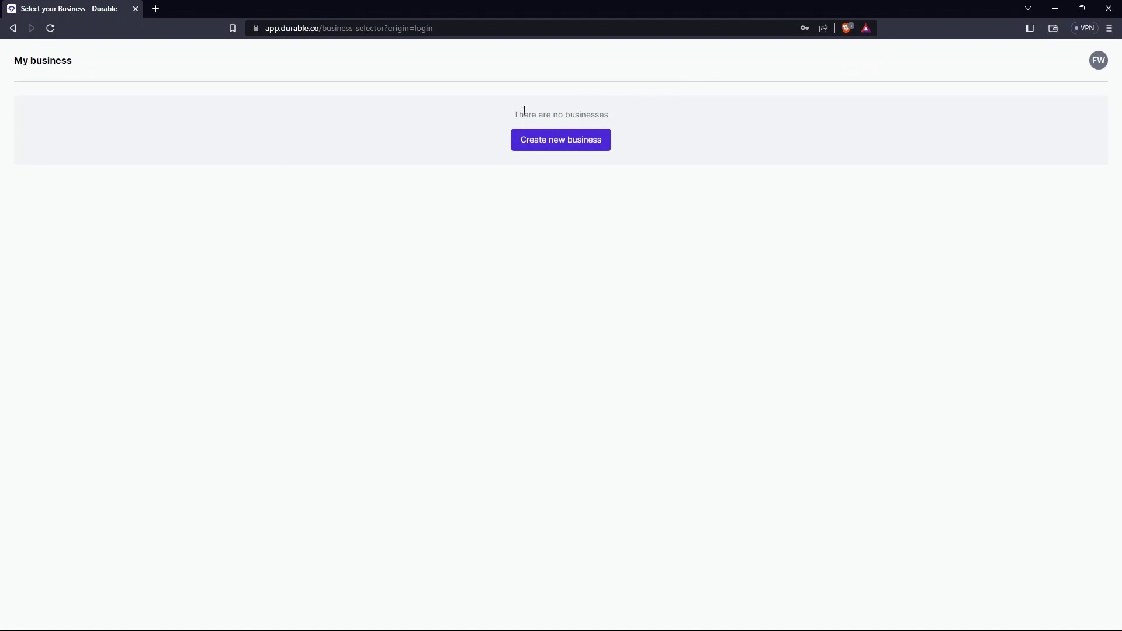
drag(529, 114, 605, 107)
click(574, 138)
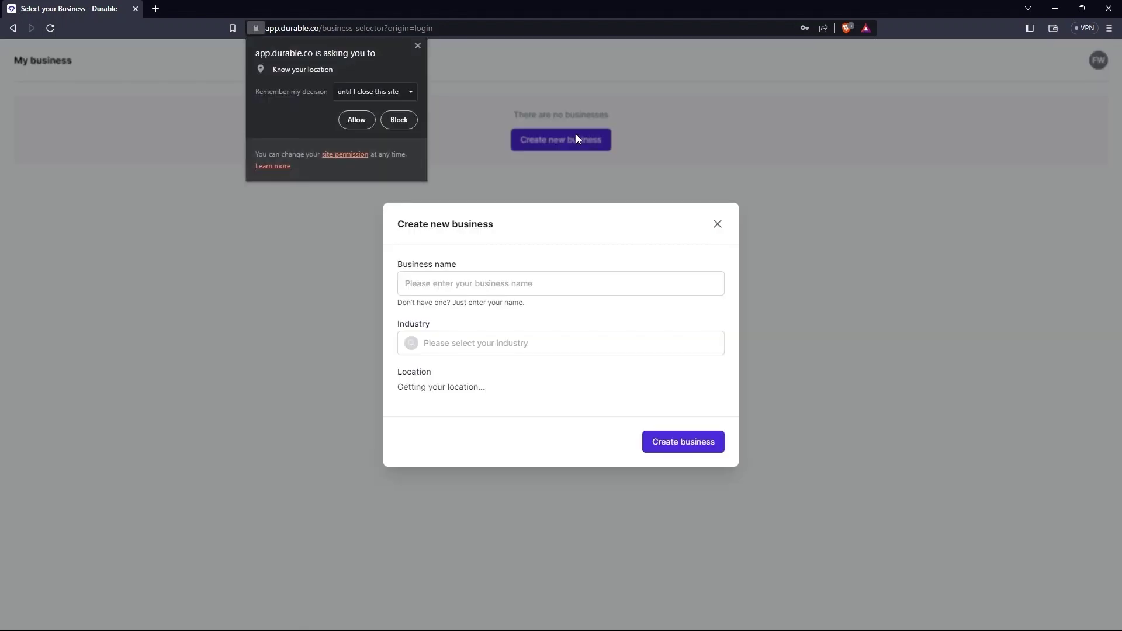
click(353, 118)
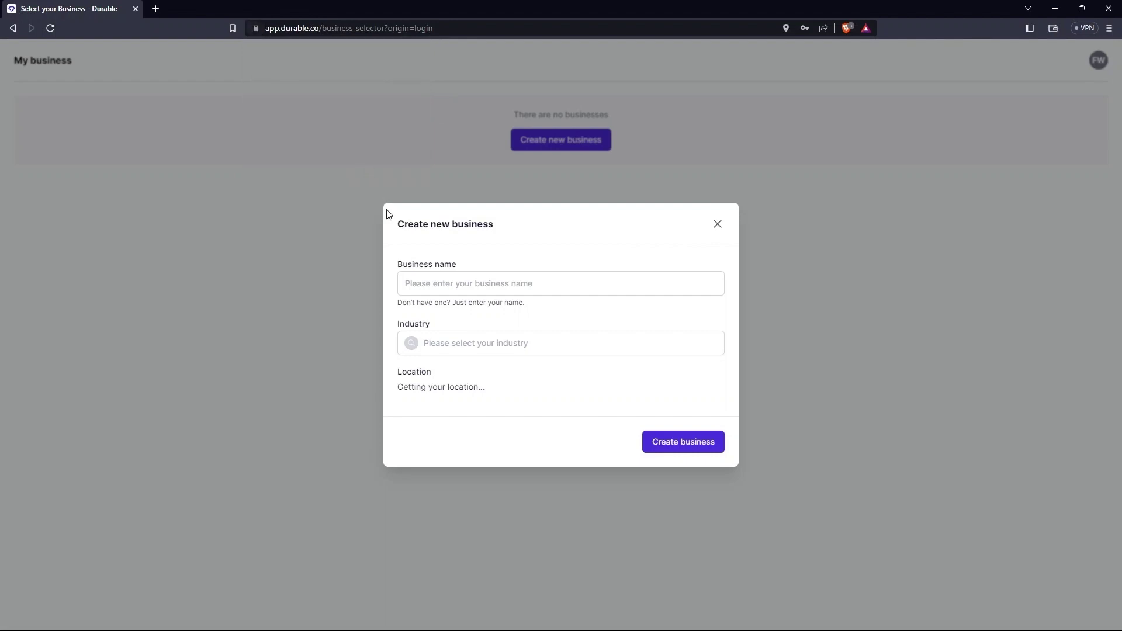
Step: Name the business 'Project Studio', choose the Video Editing industry, and create it
drag(398, 270, 434, 268)
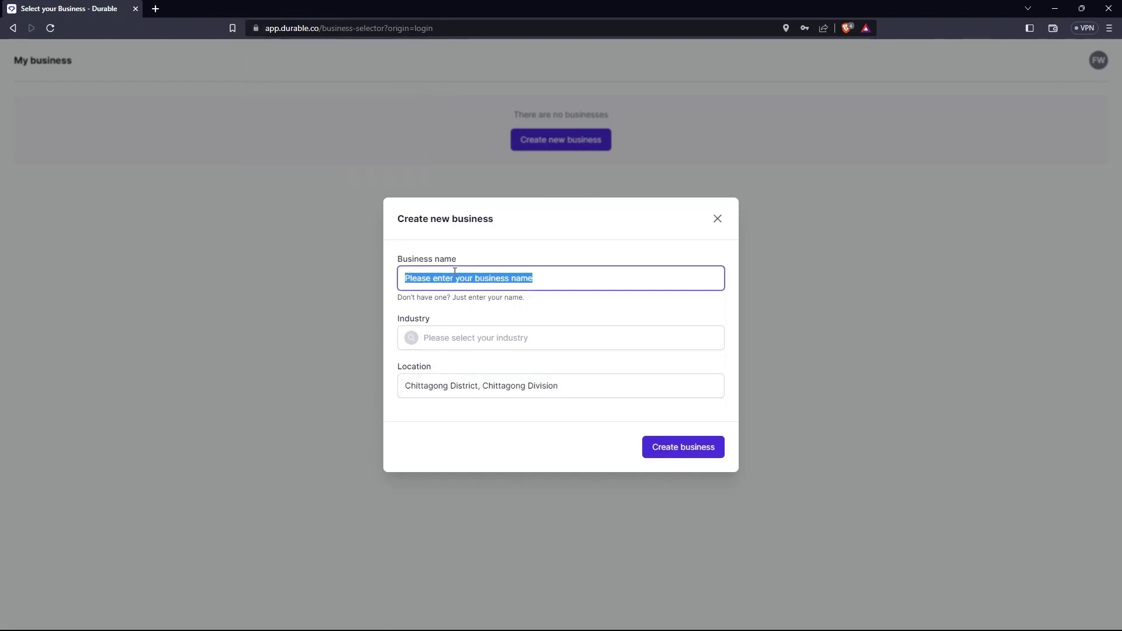
text(Project Studio)
drag(399, 319, 431, 323)
click(444, 338)
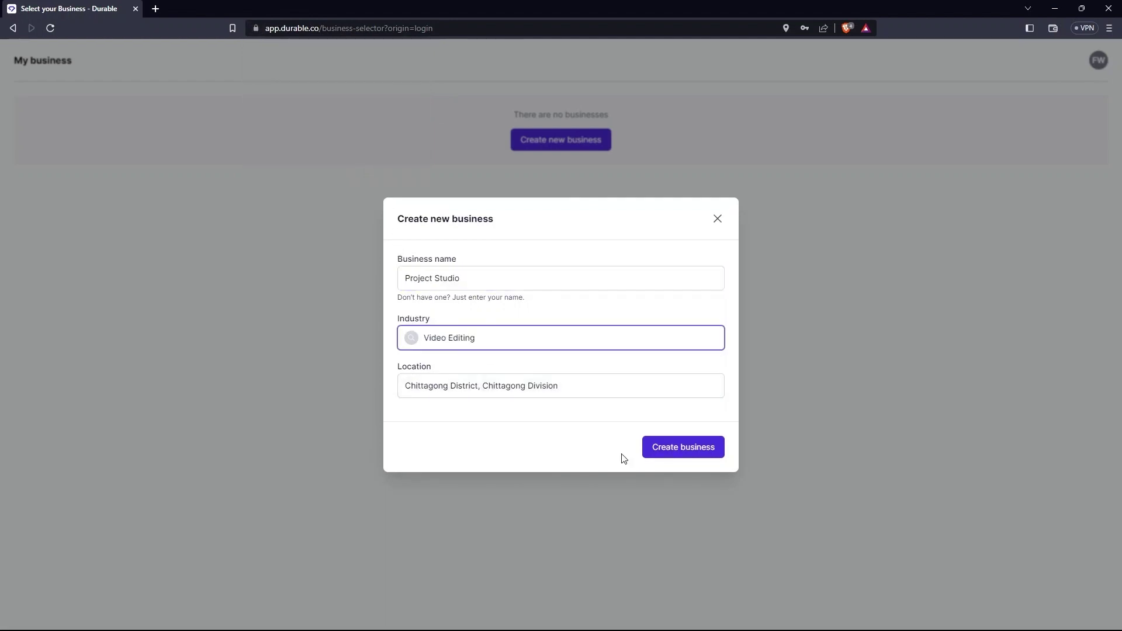
click(690, 452)
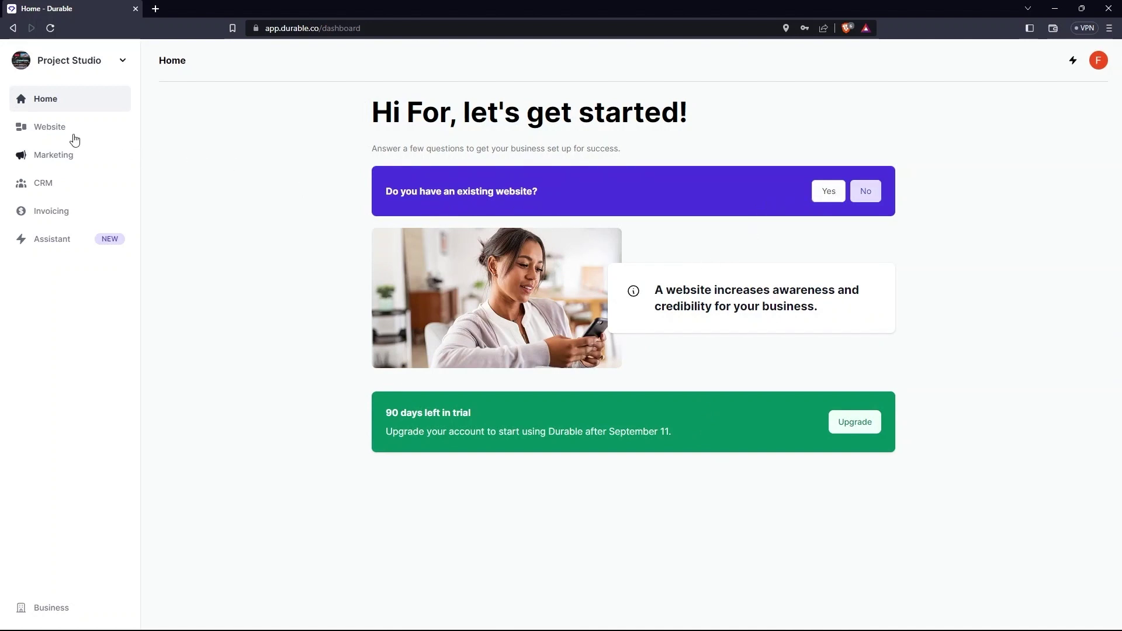
Step: Browse the Website, Marketing, CRM and Invoicing sections from the sidebar
click(63, 131)
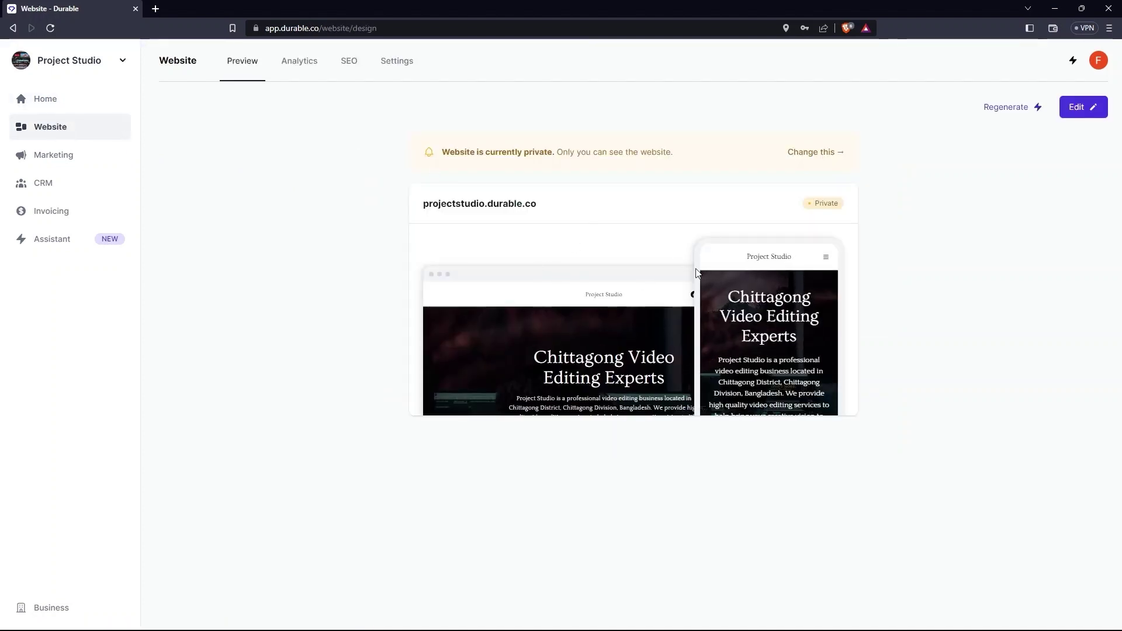
click(68, 164)
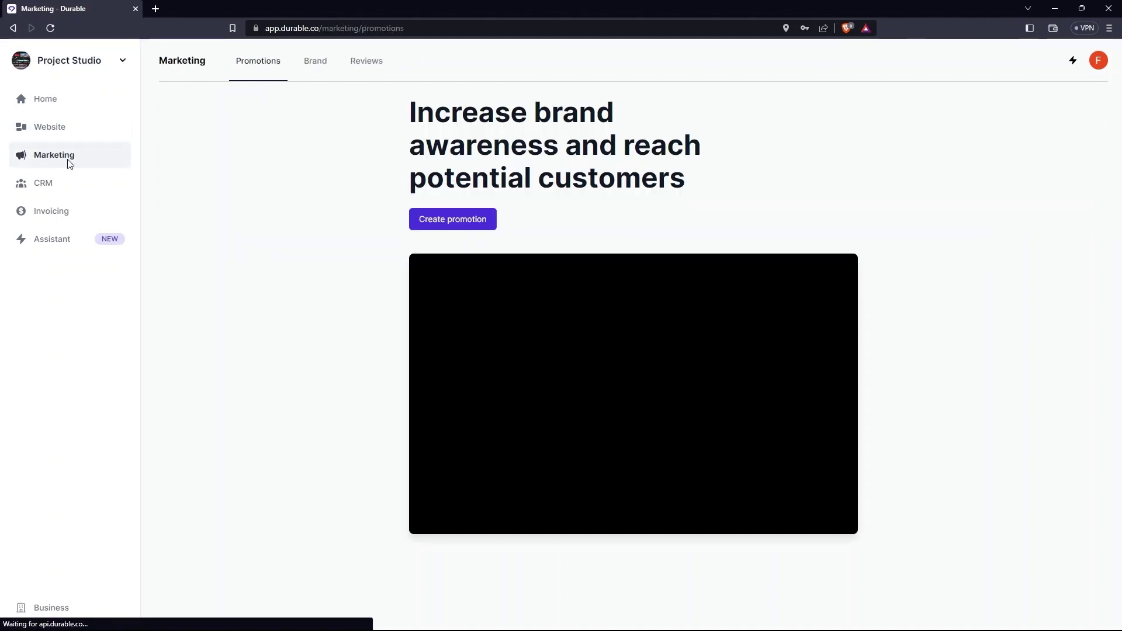
drag(384, 113, 692, 180)
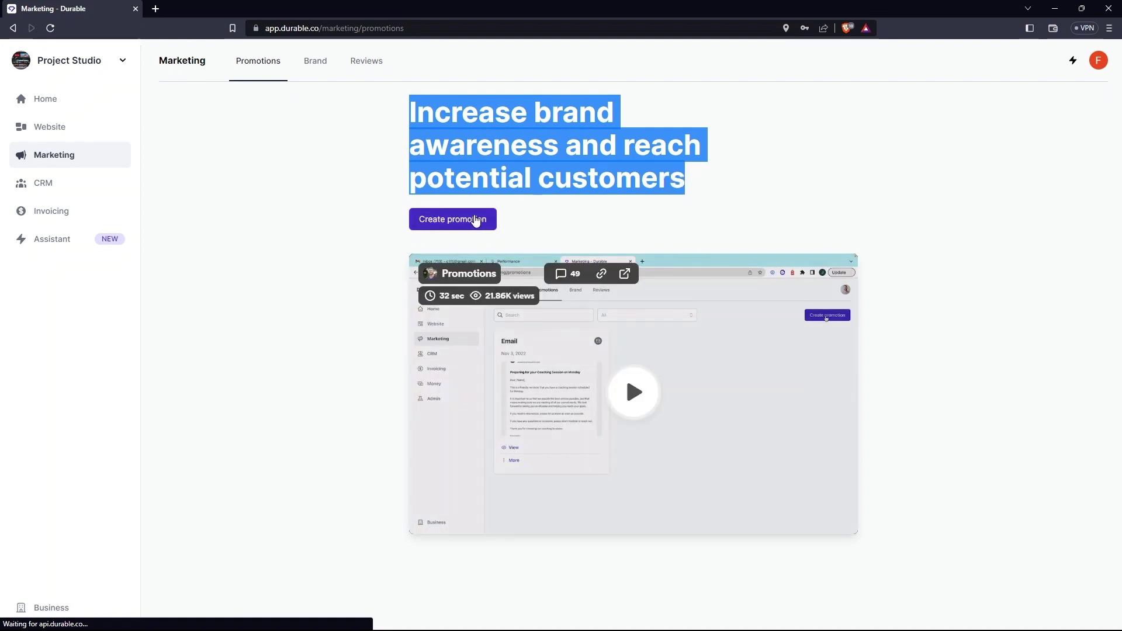
click(84, 180)
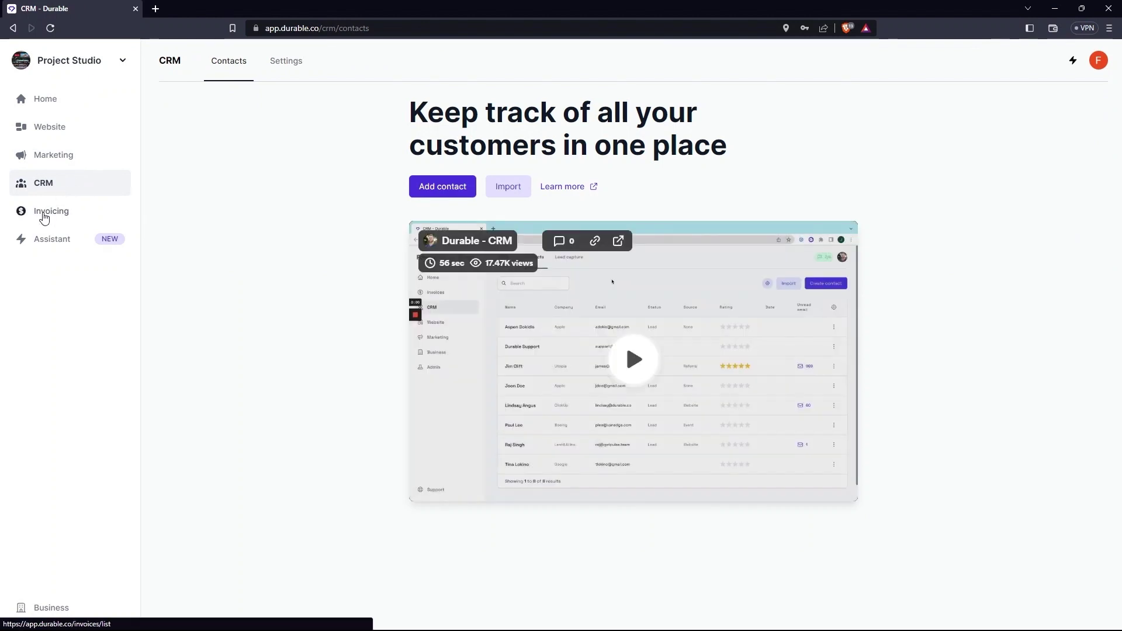
click(44, 216)
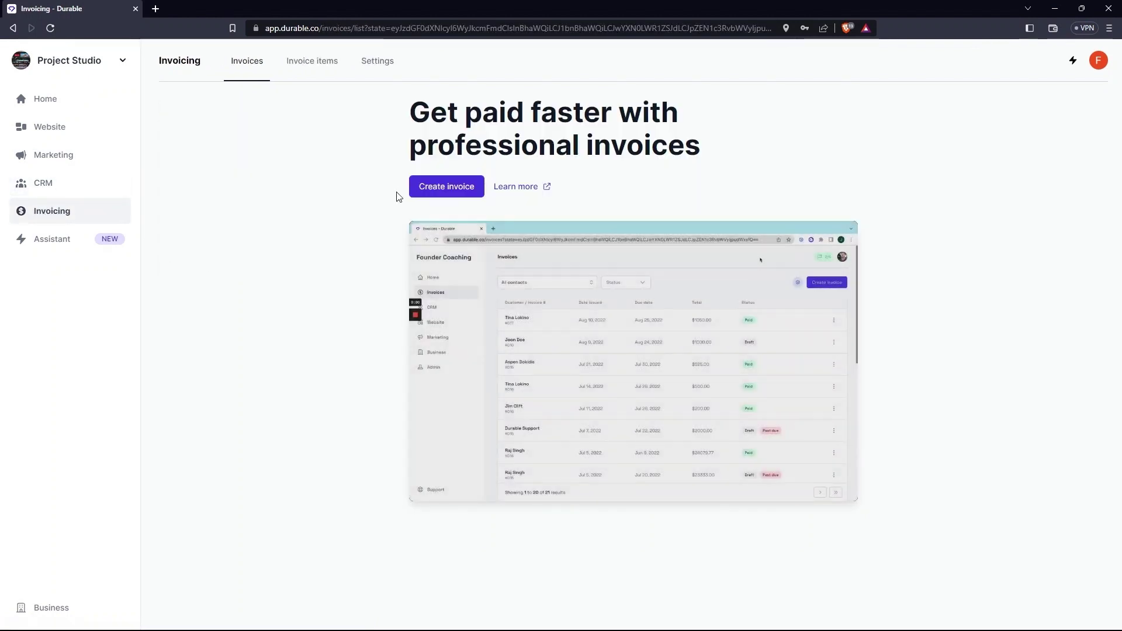
Step: Go through the AI Assistant introduction to the end, then return to the Website overview
click(89, 234)
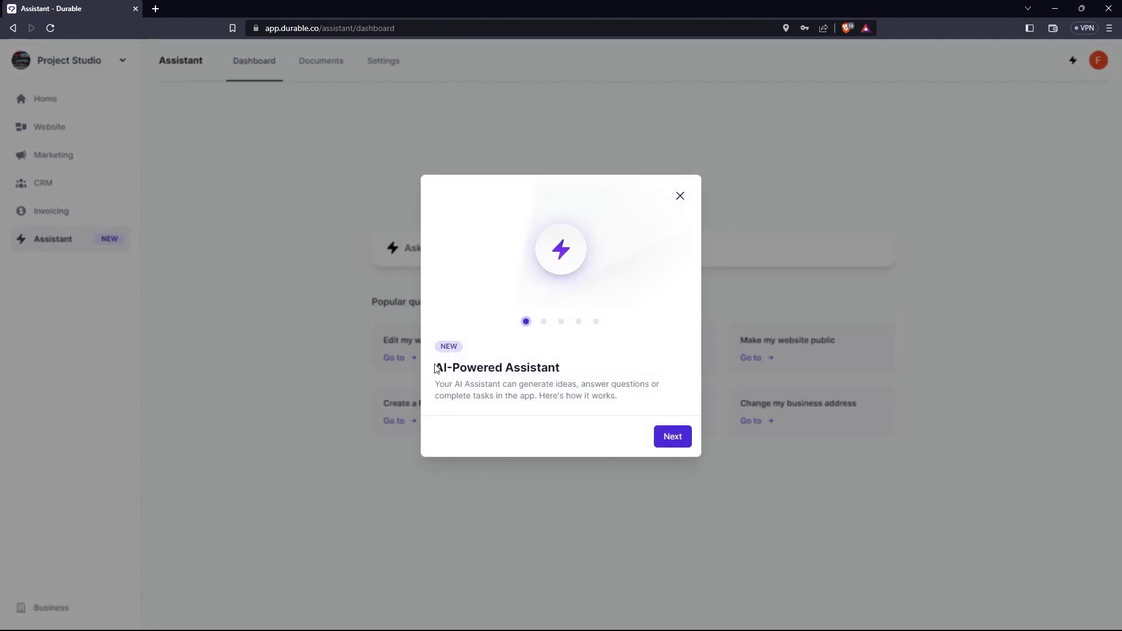
drag(436, 368, 562, 377)
click(672, 439)
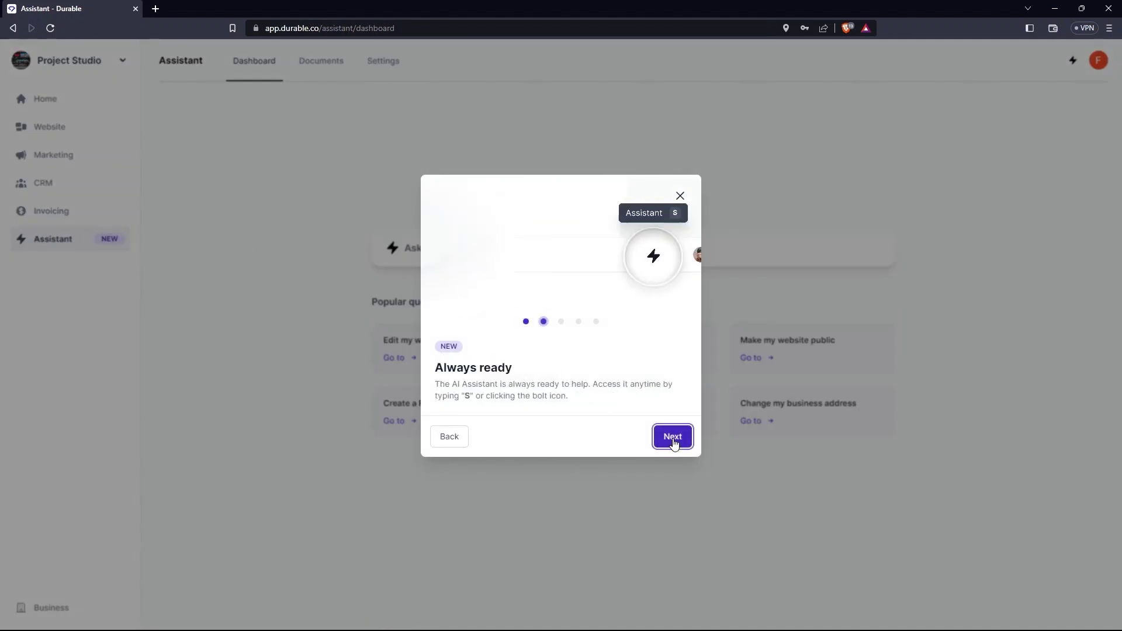
click(673, 439)
click(673, 438)
click(673, 438)
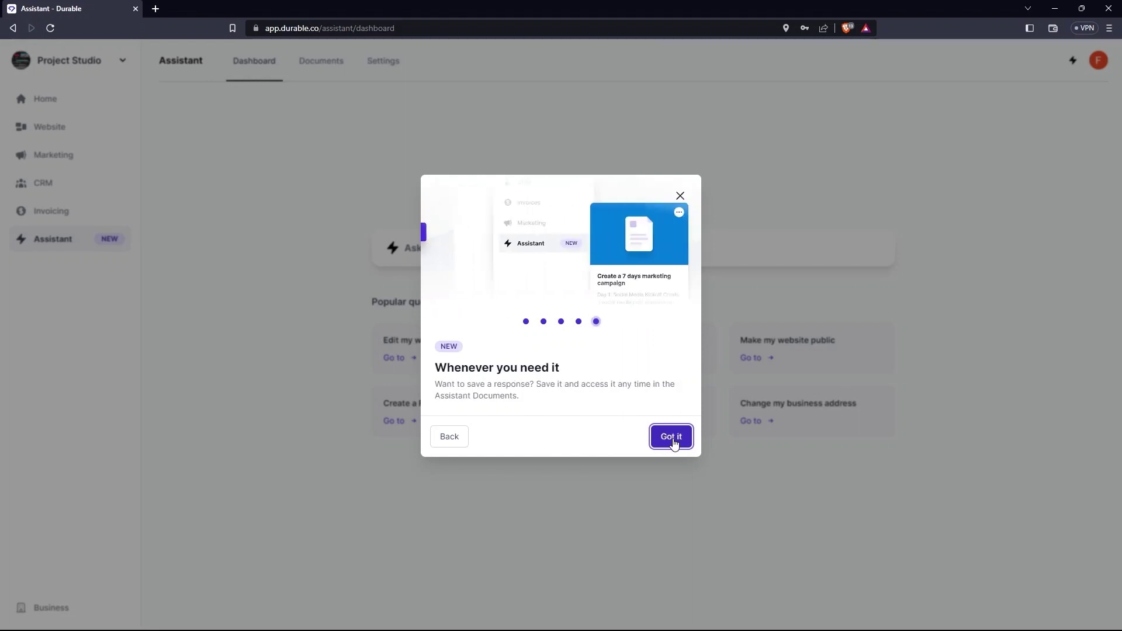
click(672, 438)
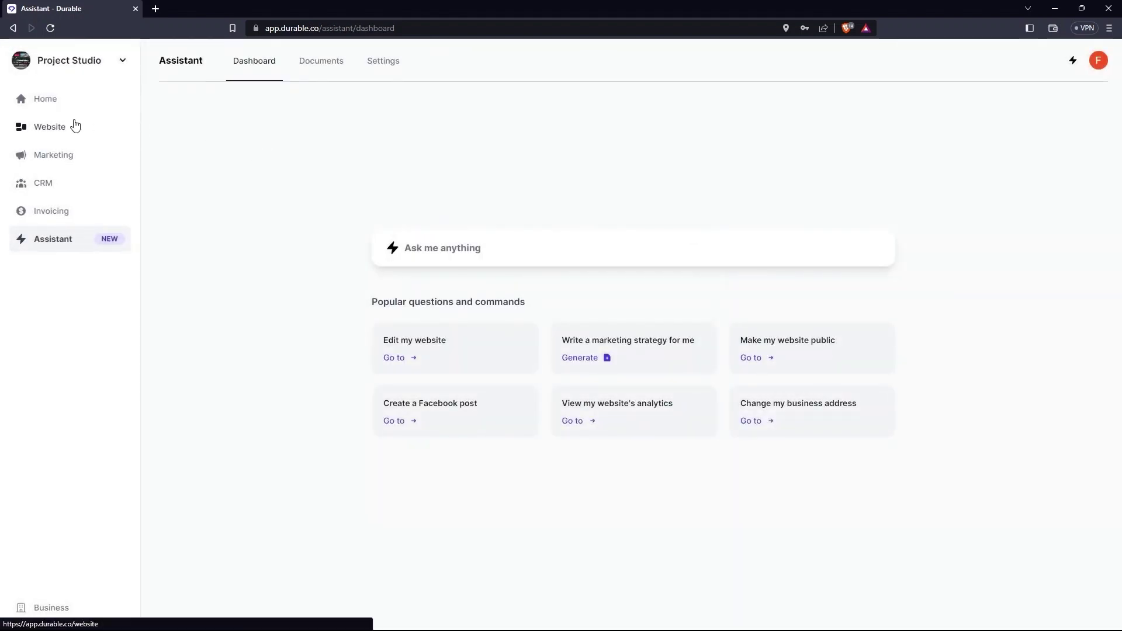
click(75, 125)
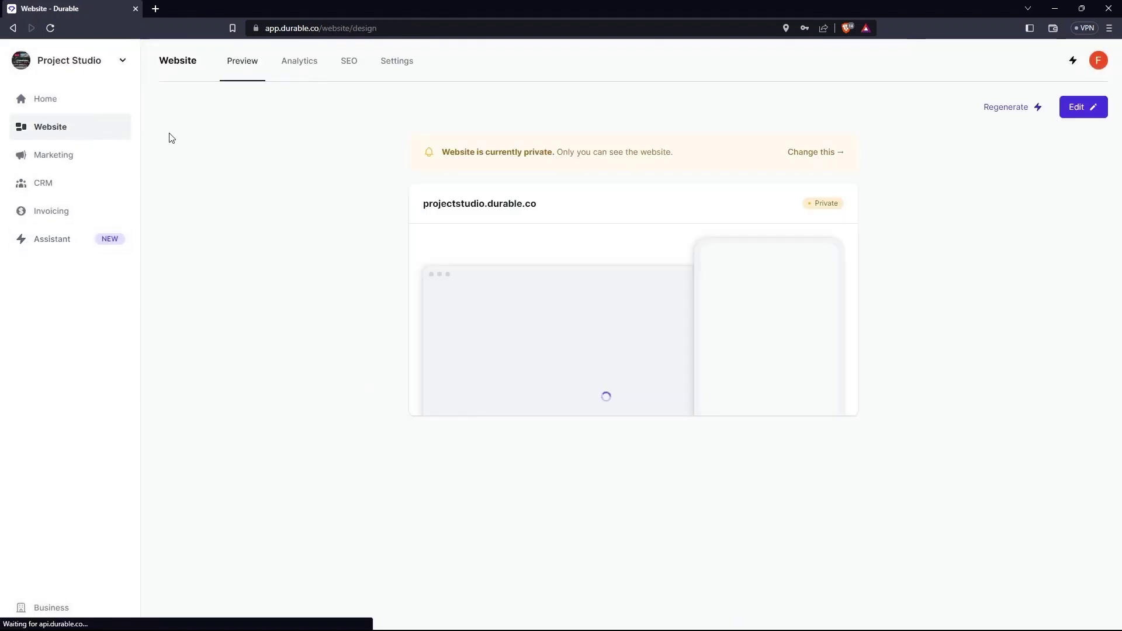
Step: Open the site in the editor and check the Manage pages list and device sizes
click(1089, 118)
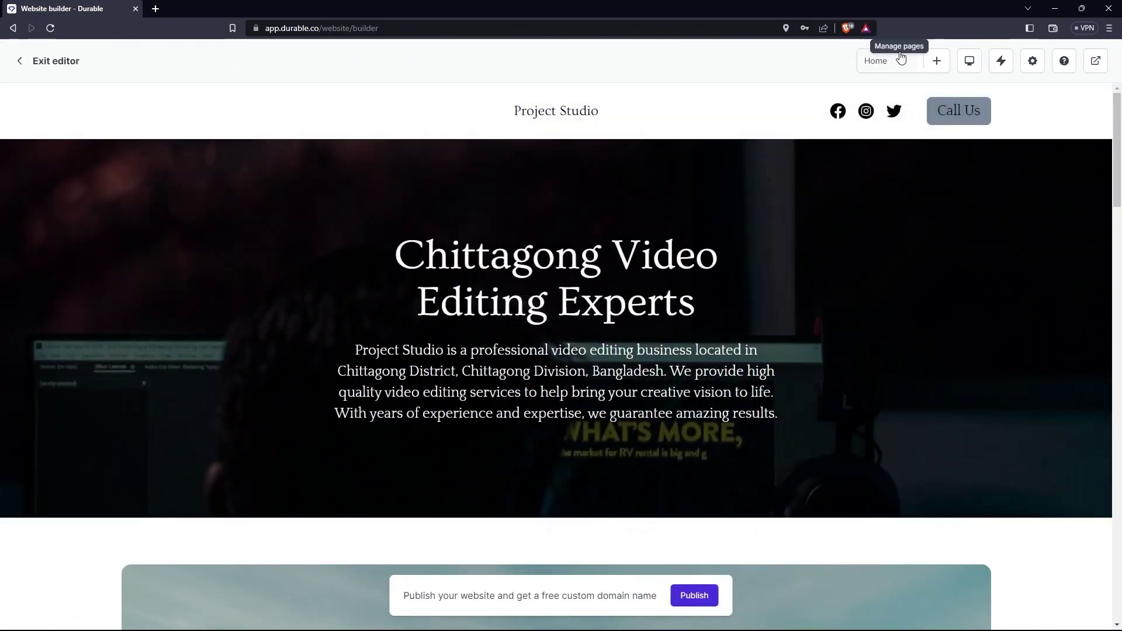
click(900, 56)
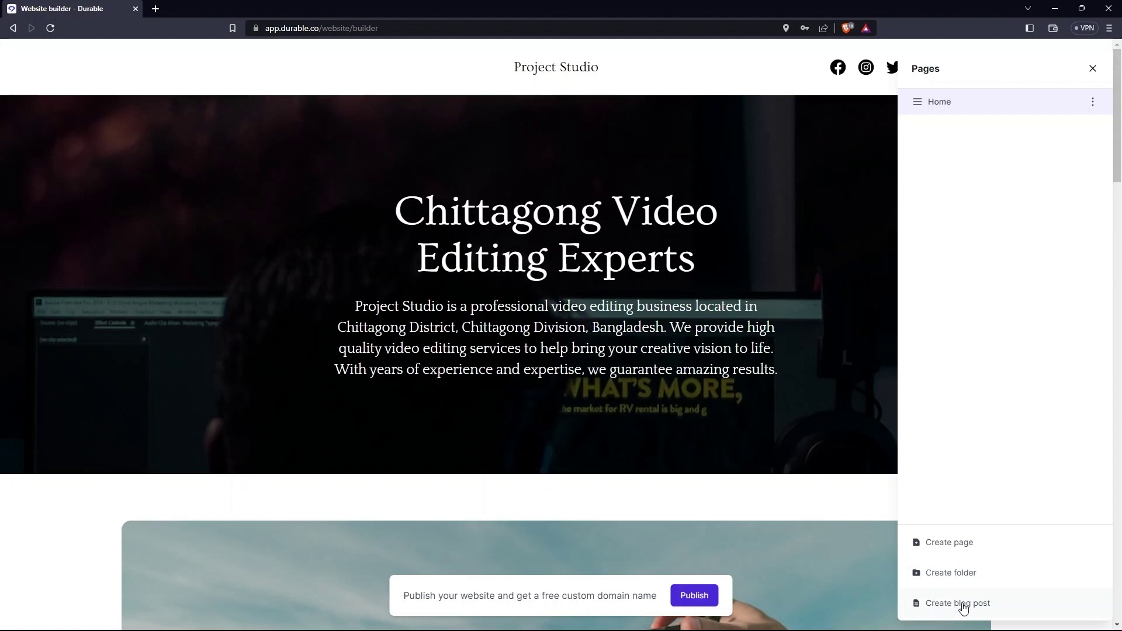
click(1092, 69)
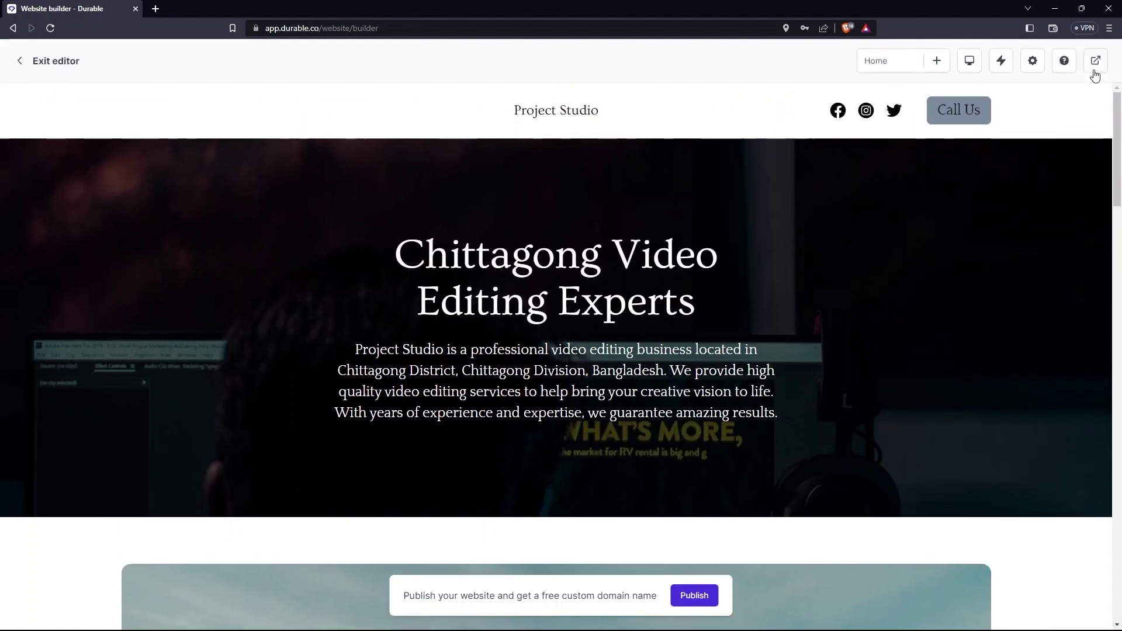
click(971, 62)
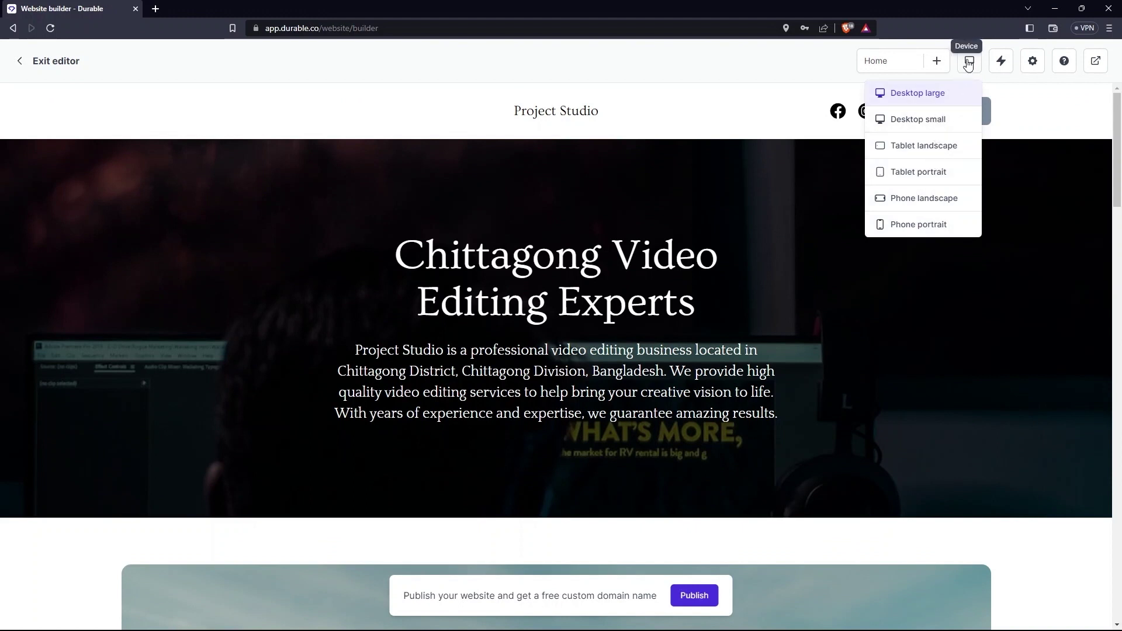
click(969, 62)
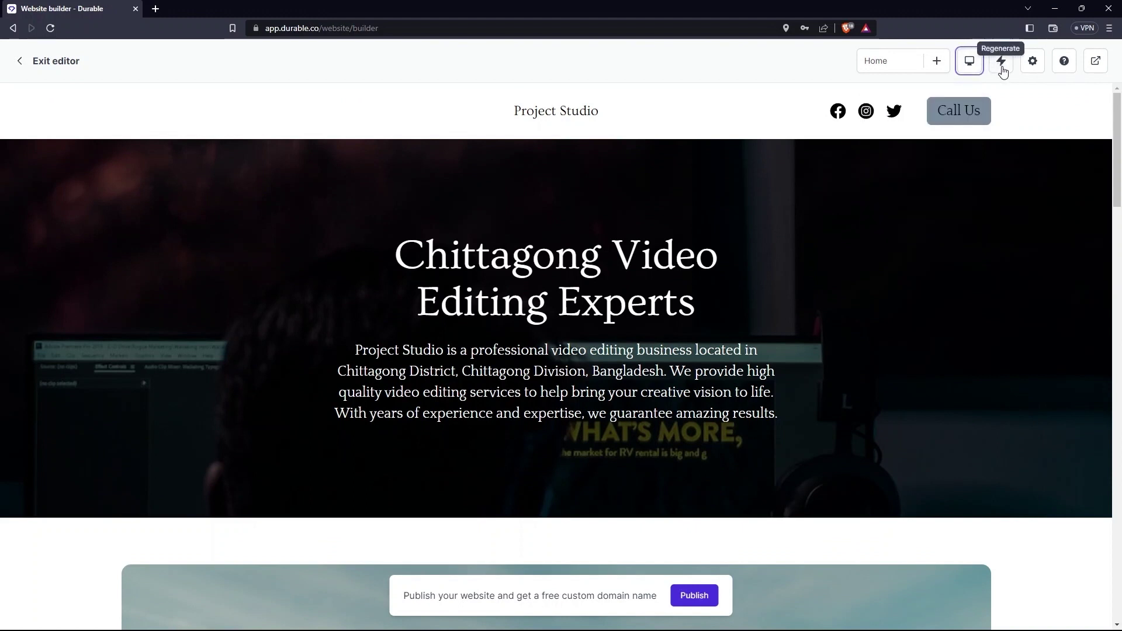
Step: Look through the site style Settings panel and the Support chat, closing both
click(1032, 62)
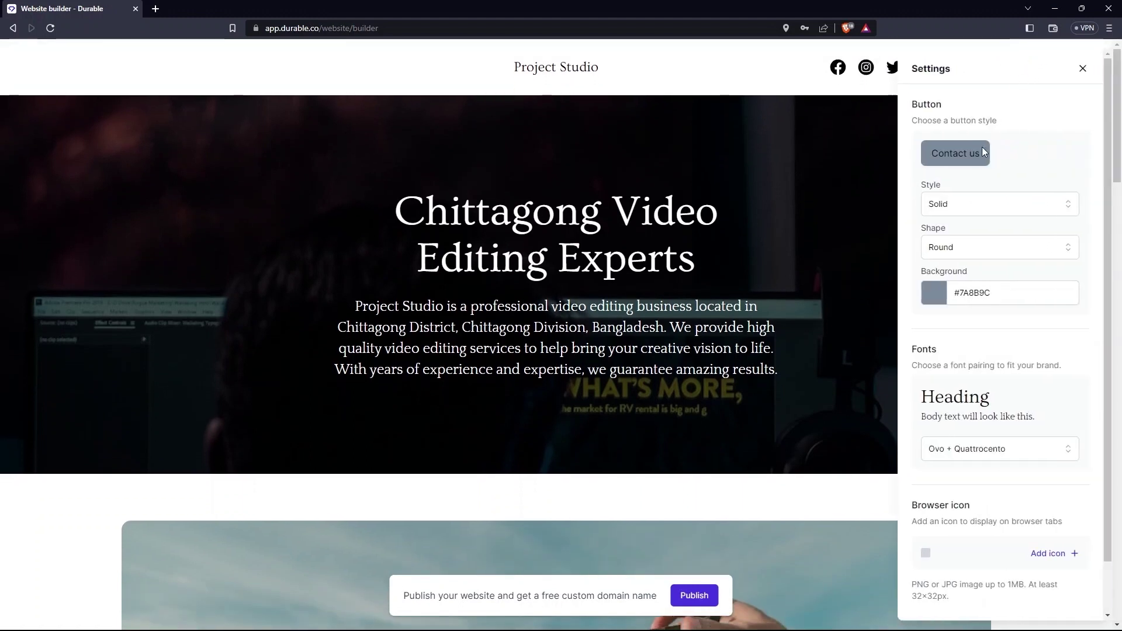
scroll(982, 233, down, 1)
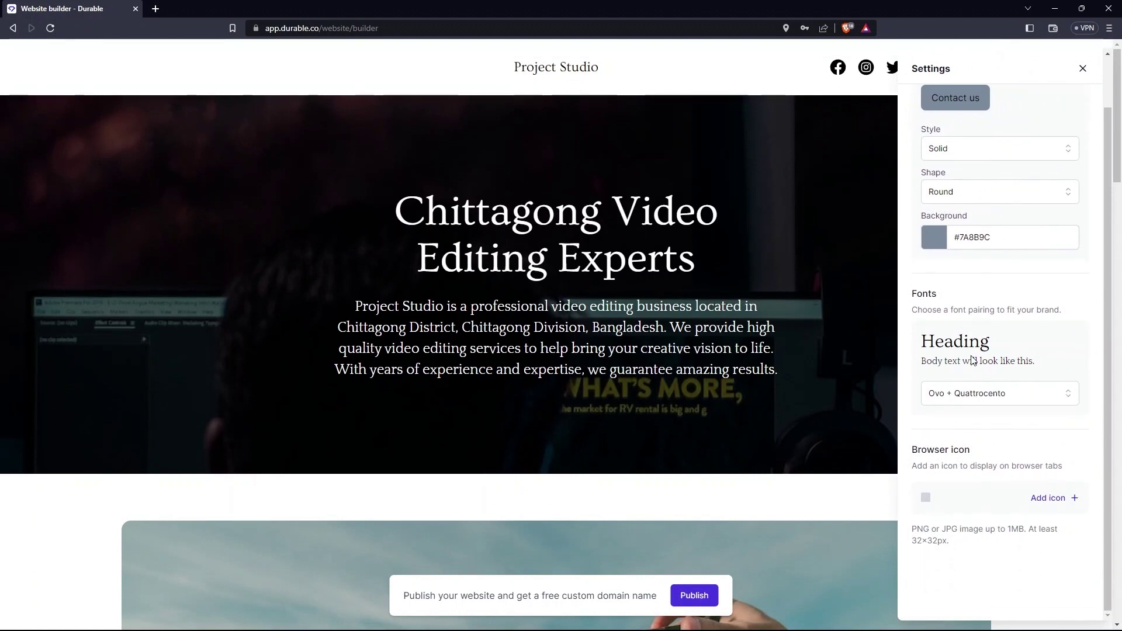
scroll(973, 361, up, 1)
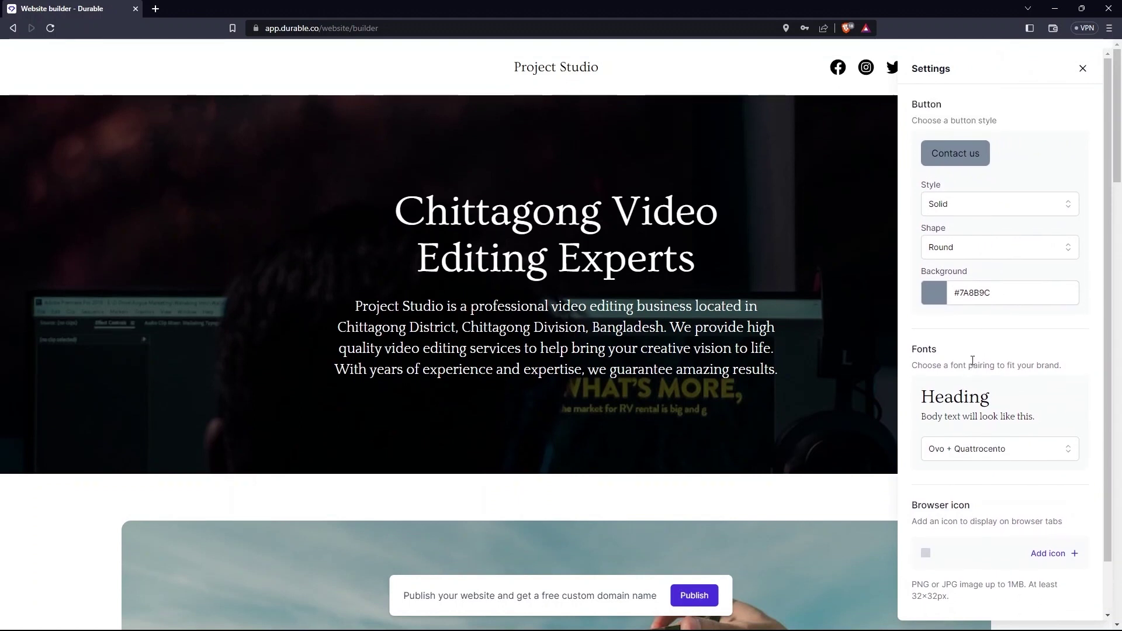
click(1083, 70)
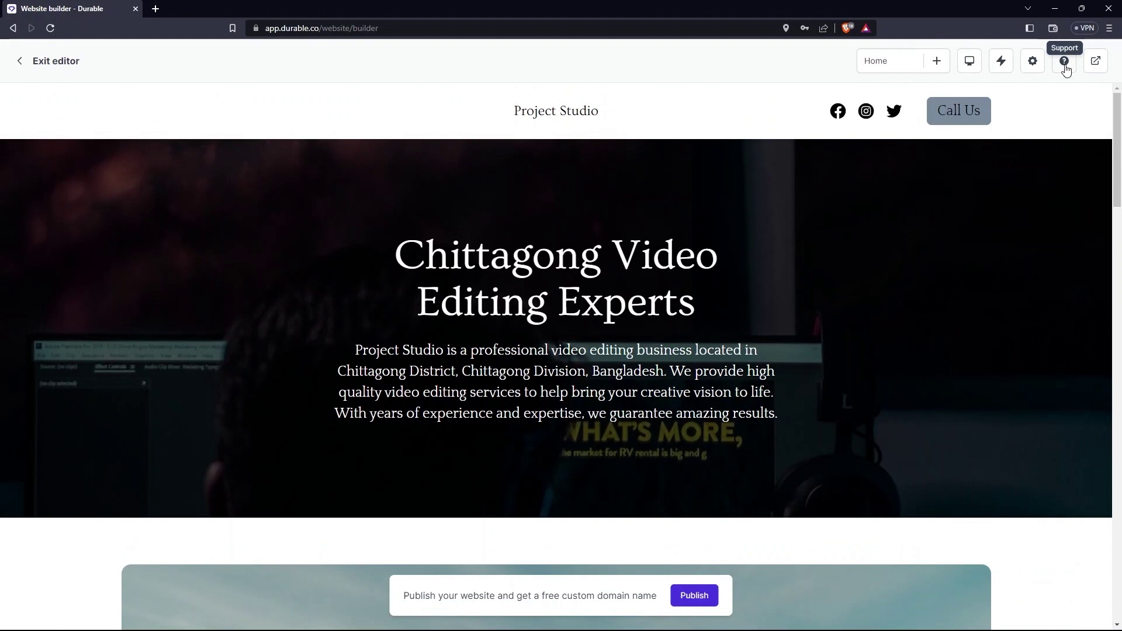
click(1065, 62)
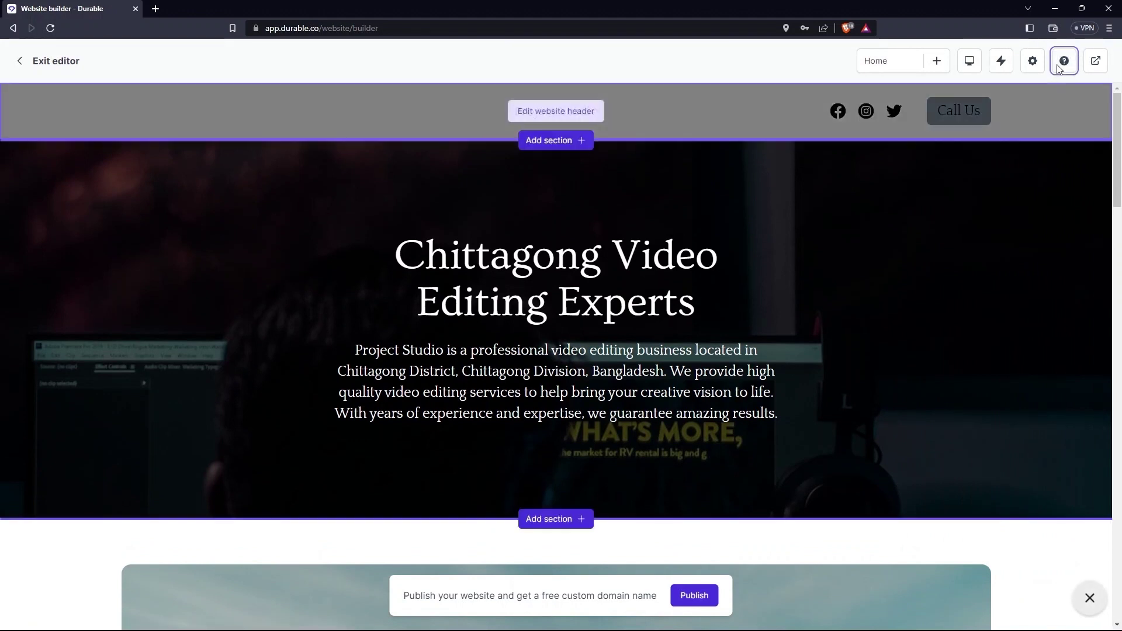
click(1059, 68)
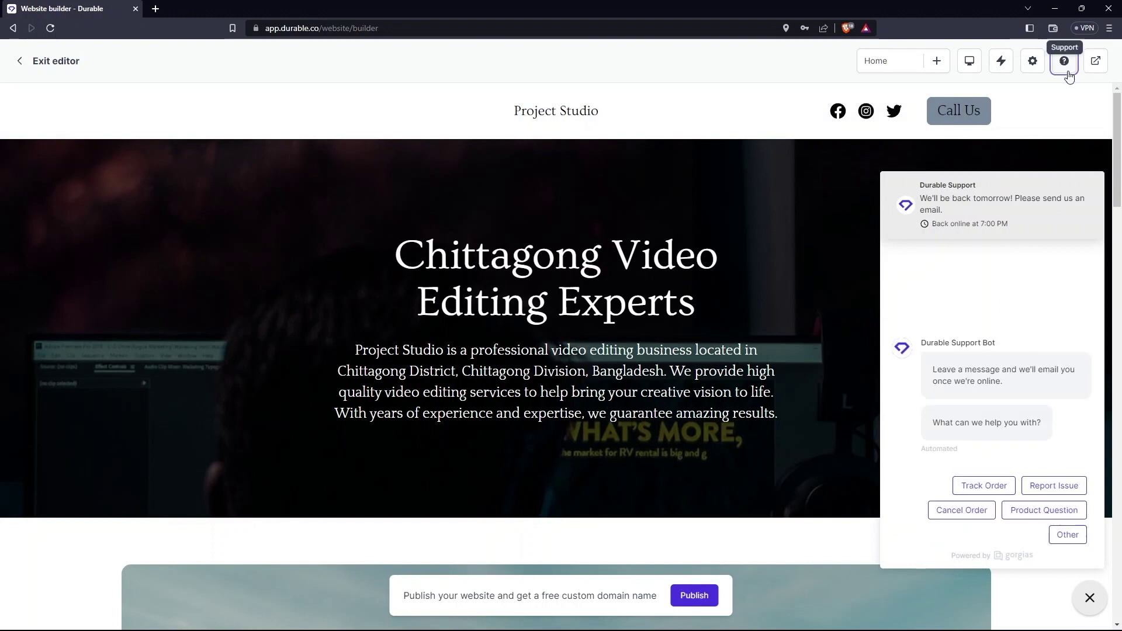
click(1084, 597)
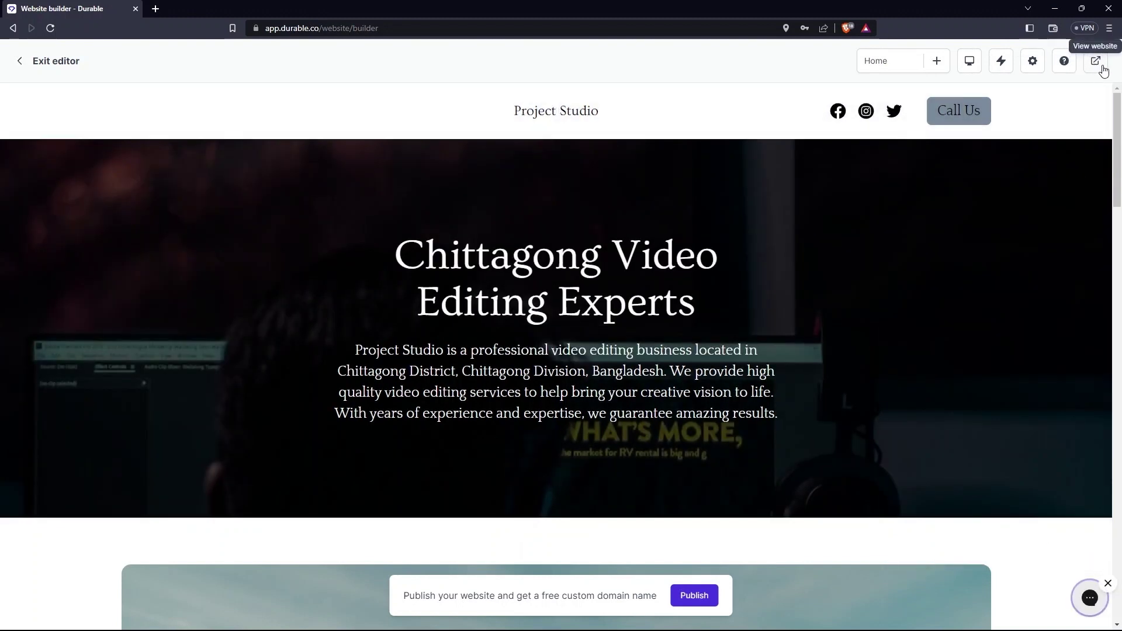
Step: Review the header's centred name, social links and Call Us button, then apply the changes
click(987, 112)
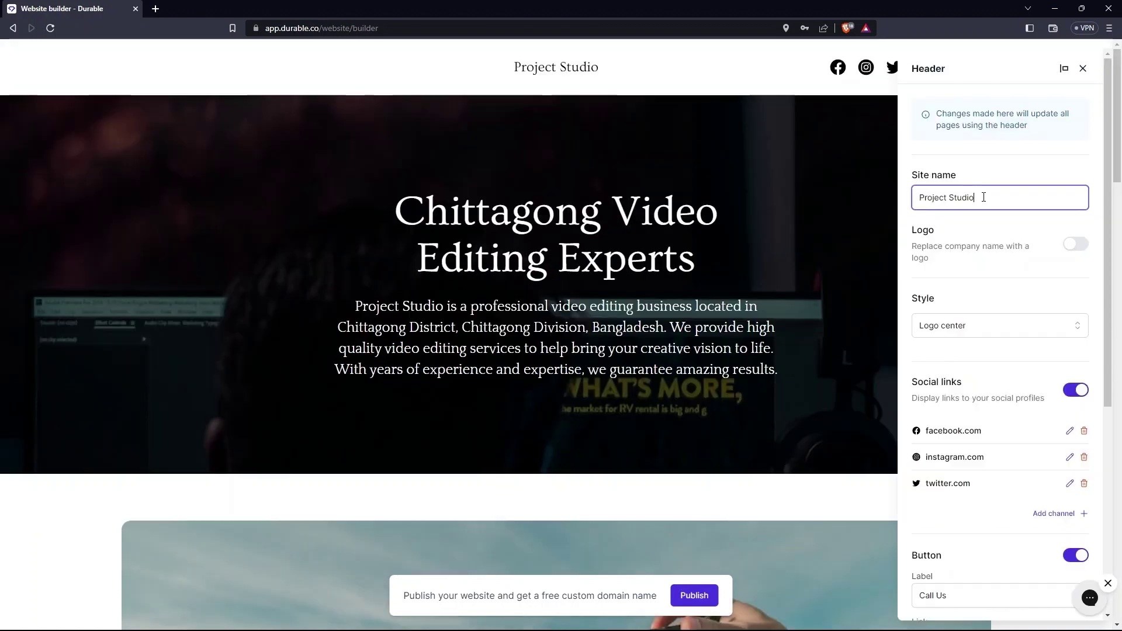
click(1003, 227)
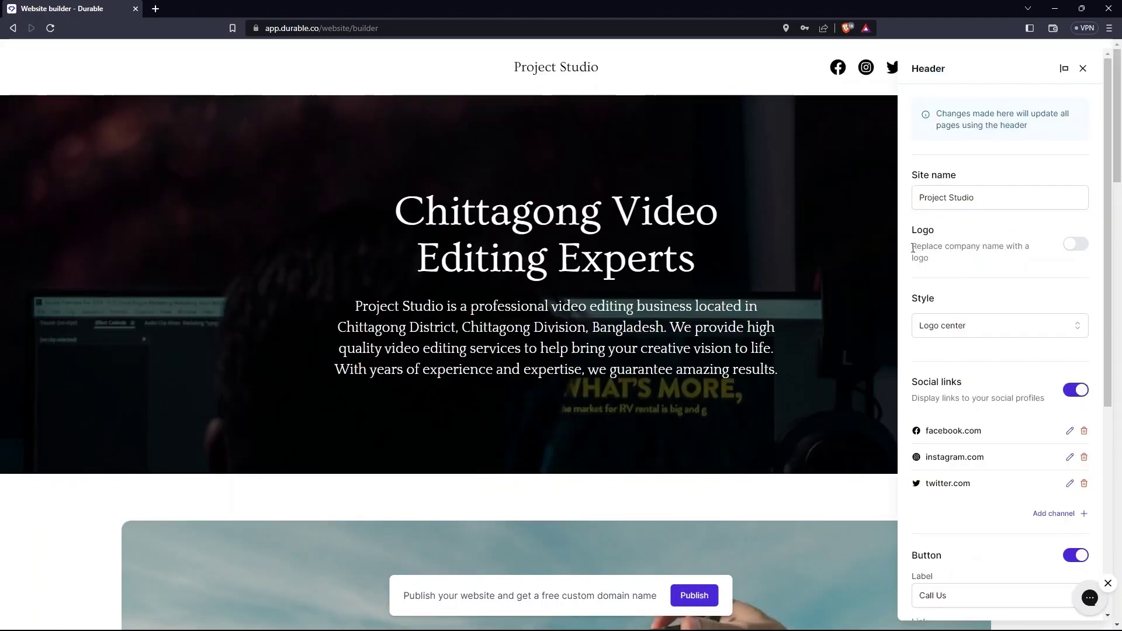
drag(913, 248, 929, 258)
click(1074, 244)
scroll(937, 253, down, 1)
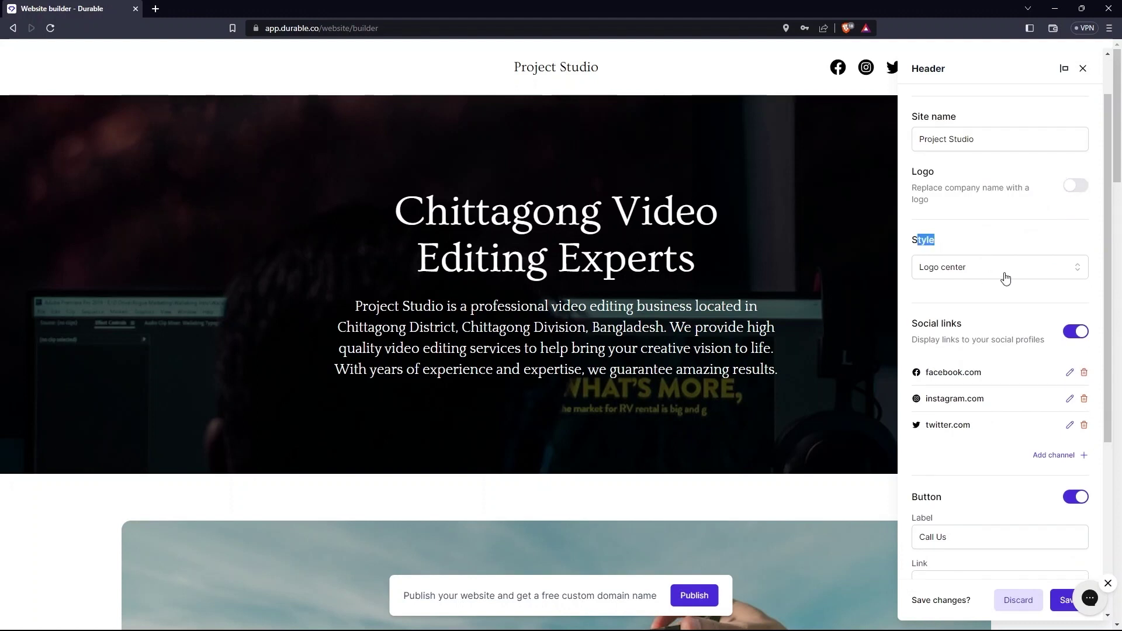
scroll(1006, 277, down, 1)
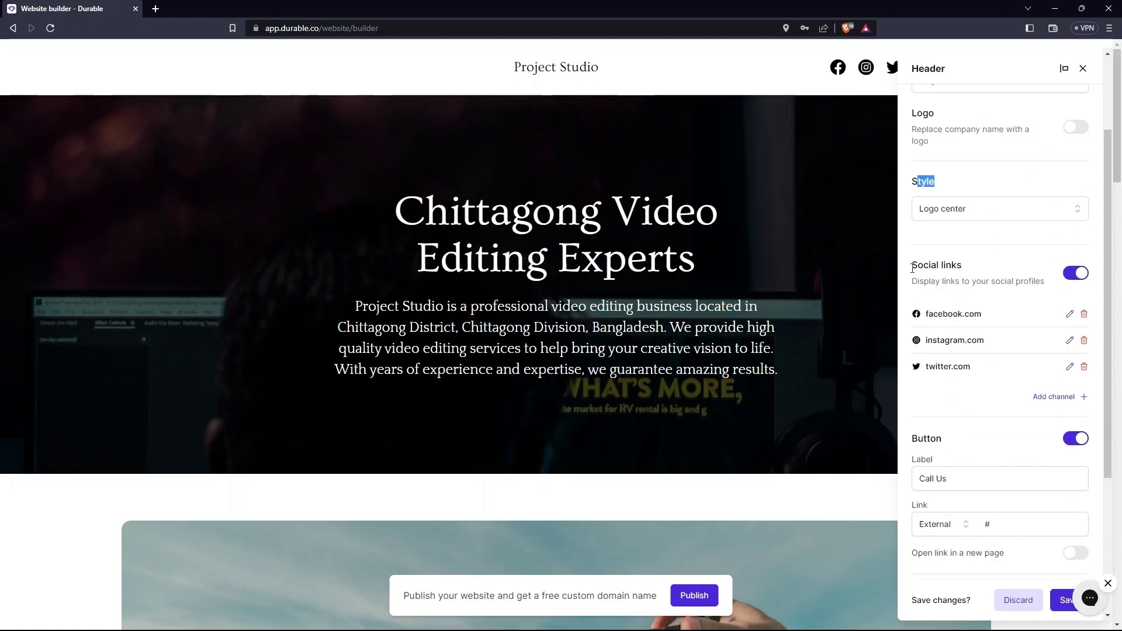
drag(913, 268, 962, 266)
scroll(999, 229, up, 2)
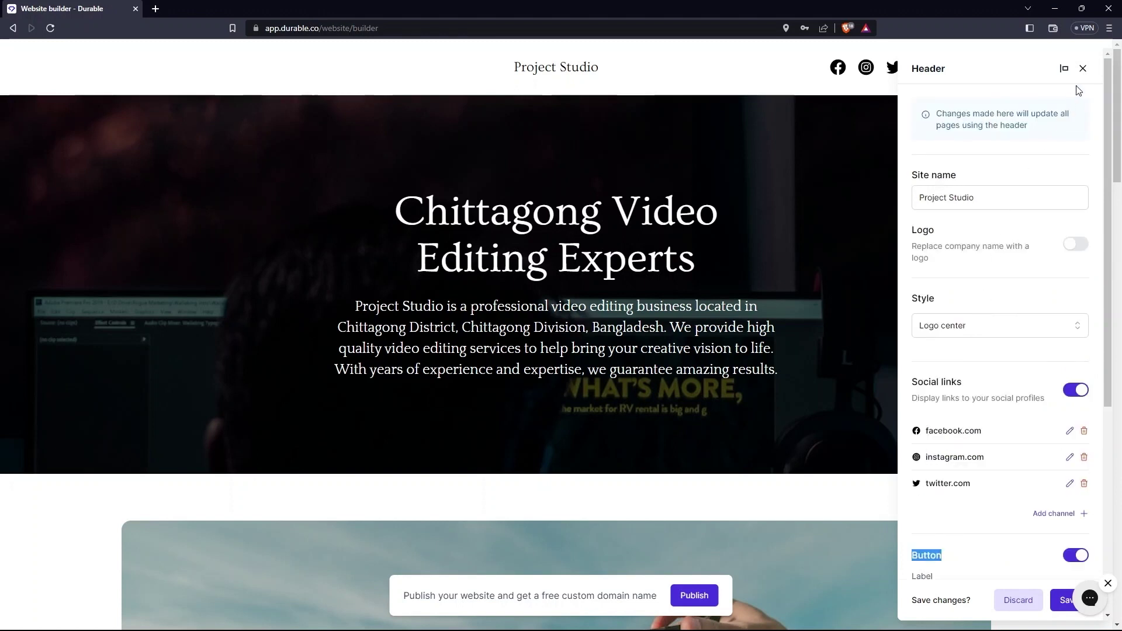
click(1083, 69)
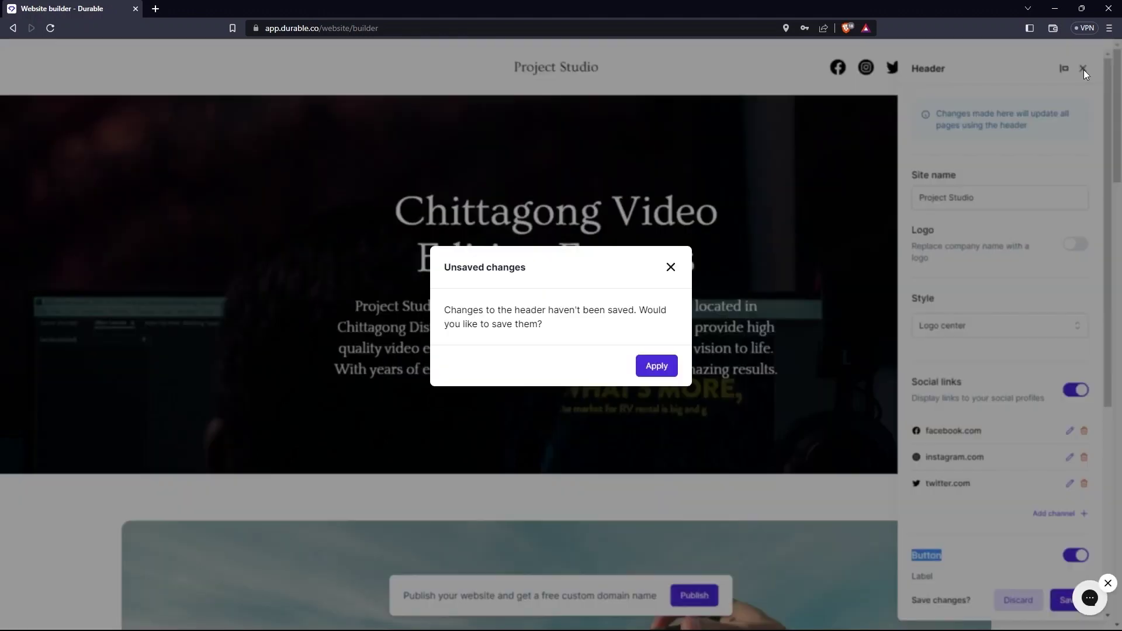
click(643, 363)
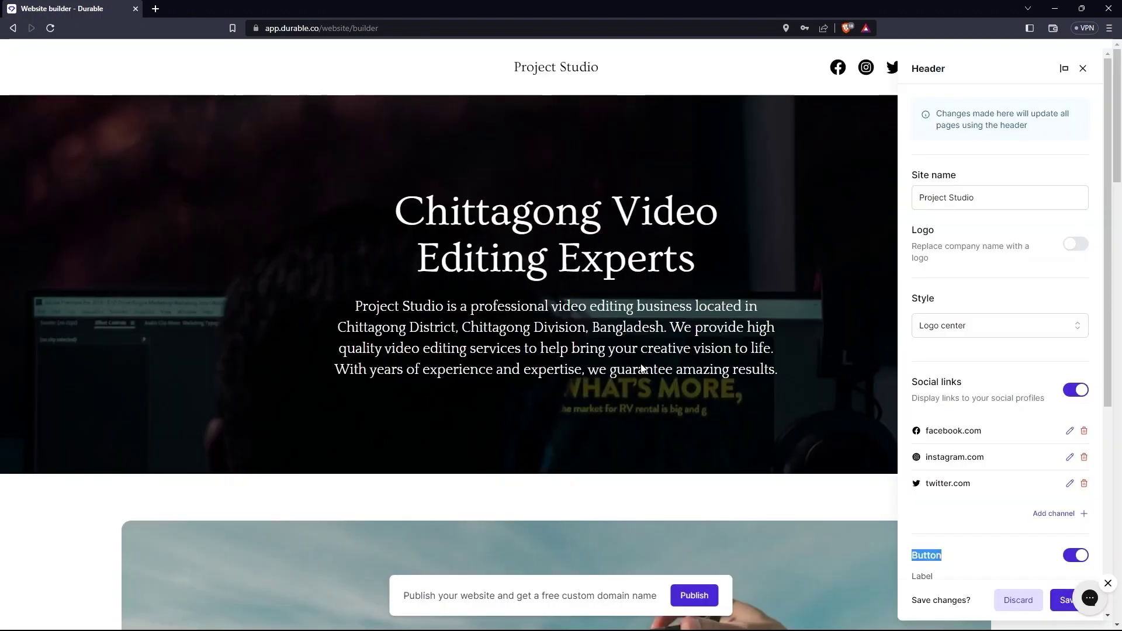
click(1083, 69)
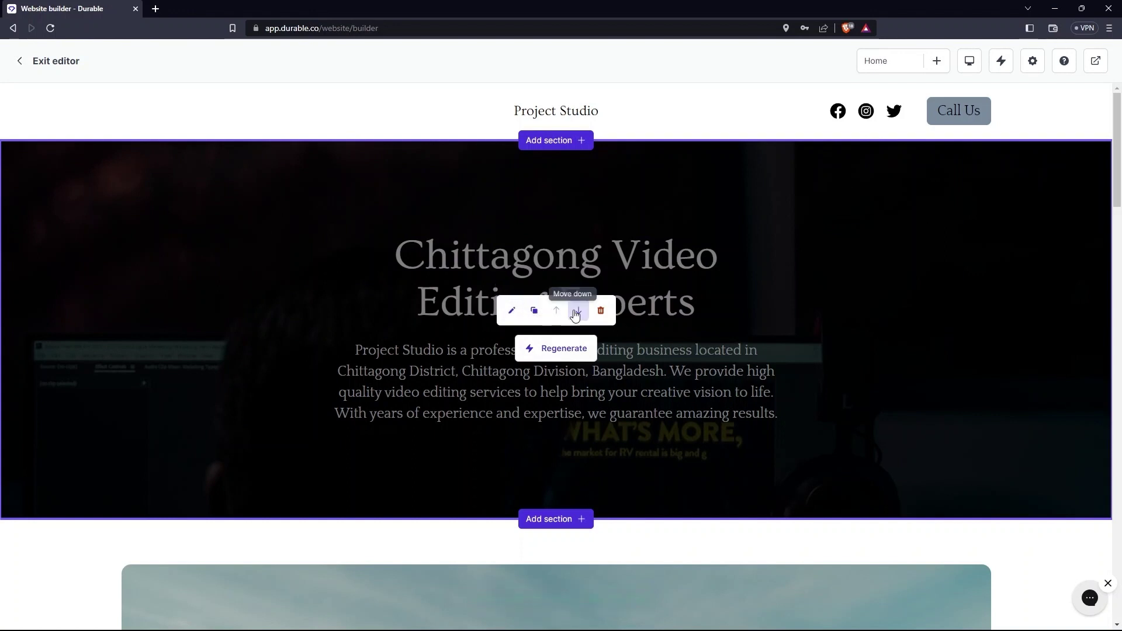
click(514, 310)
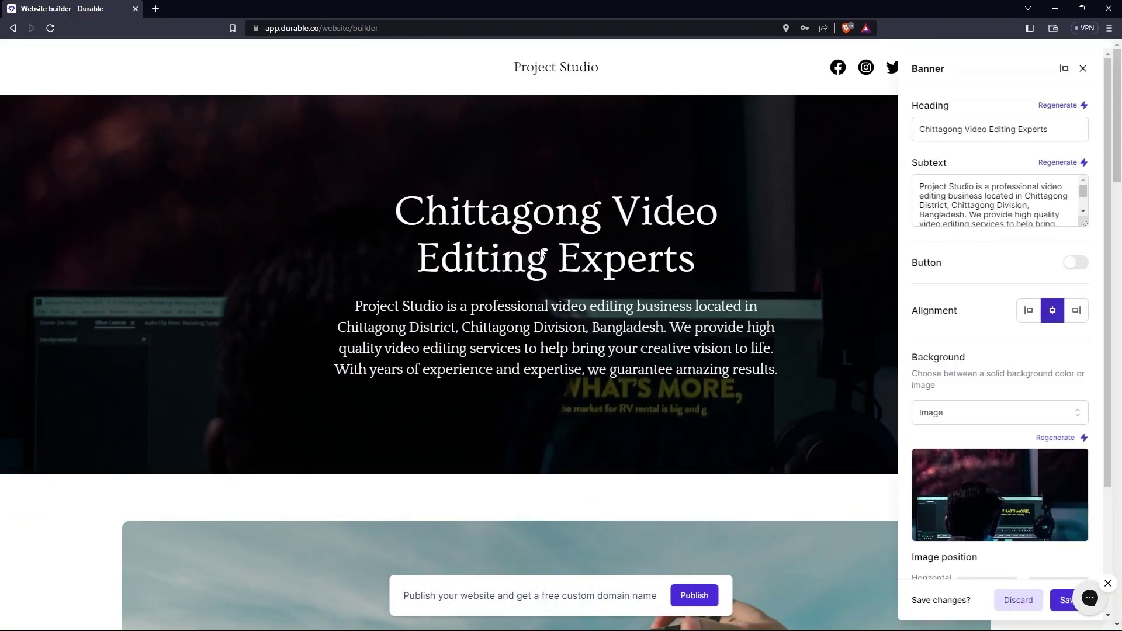
drag(1052, 129, 907, 129)
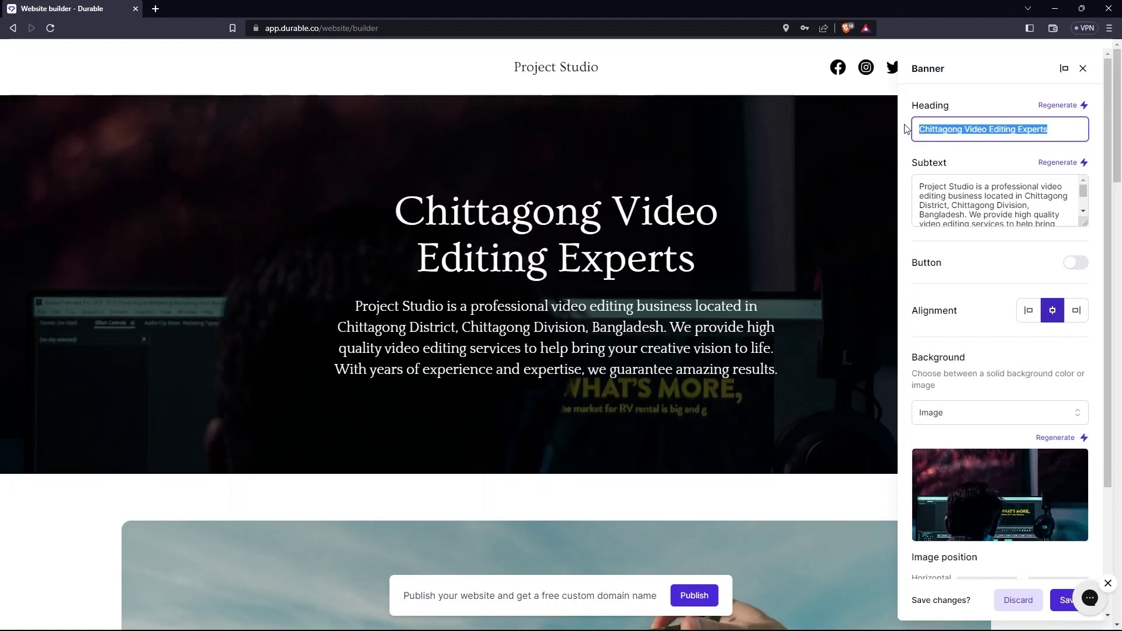
text(Best Video Editing Experts in Chittagong)
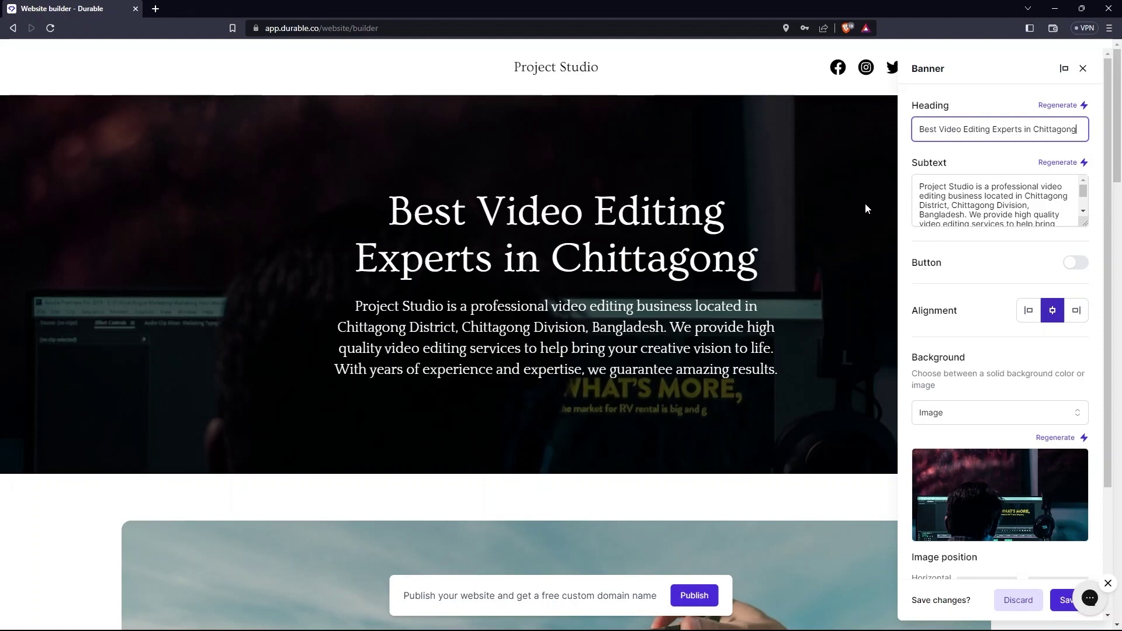
click(1083, 68)
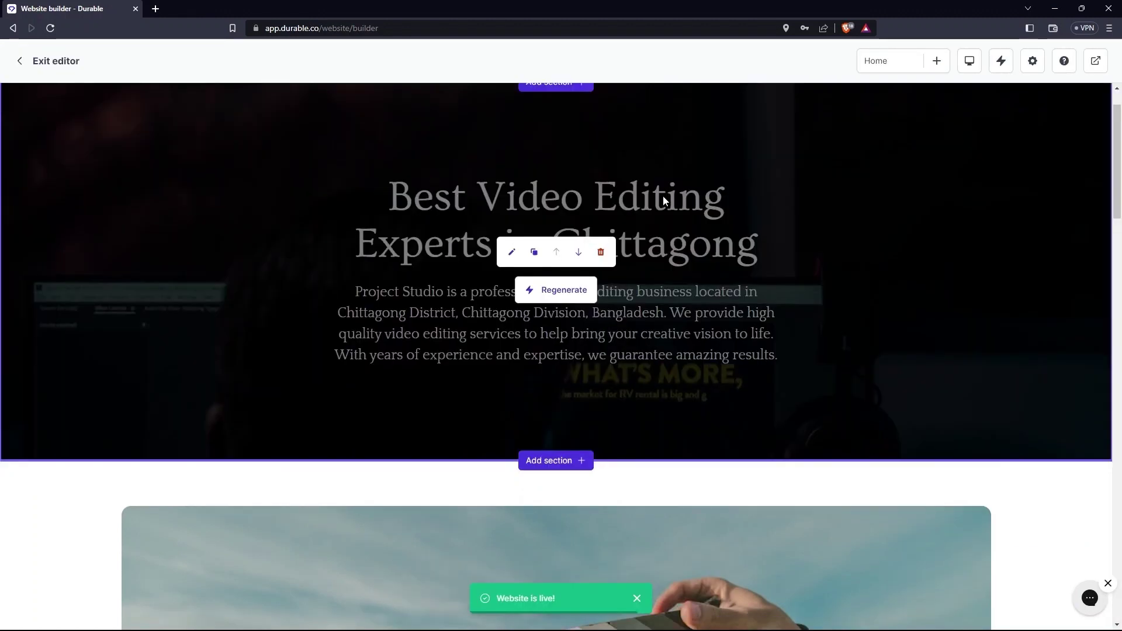
scroll(784, 255, down, 6)
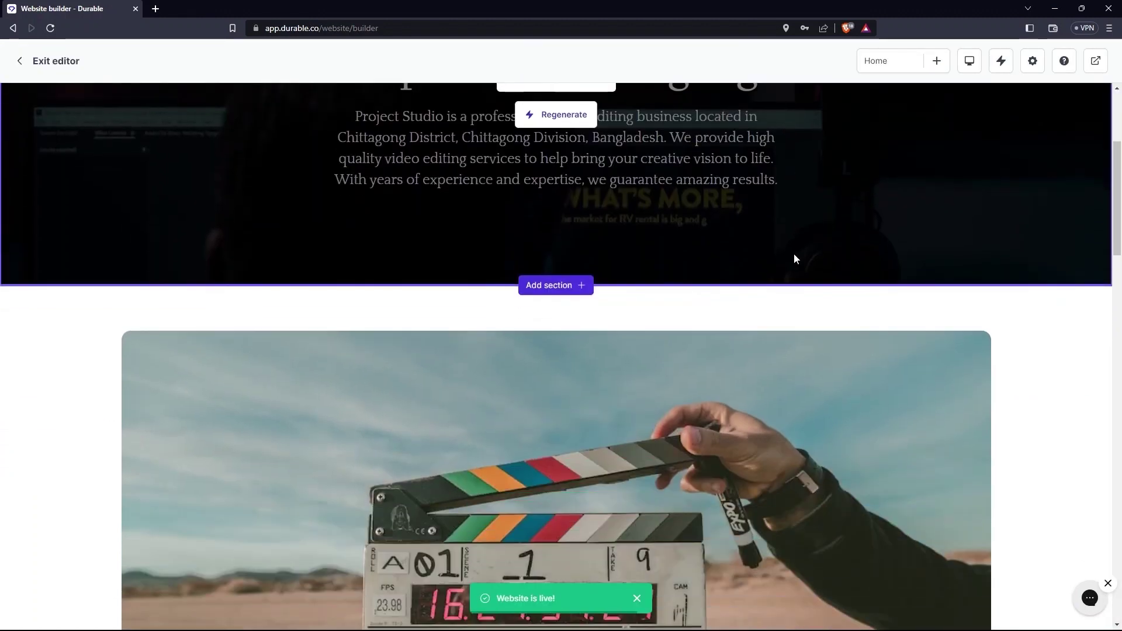
scroll(681, 331, down, 4)
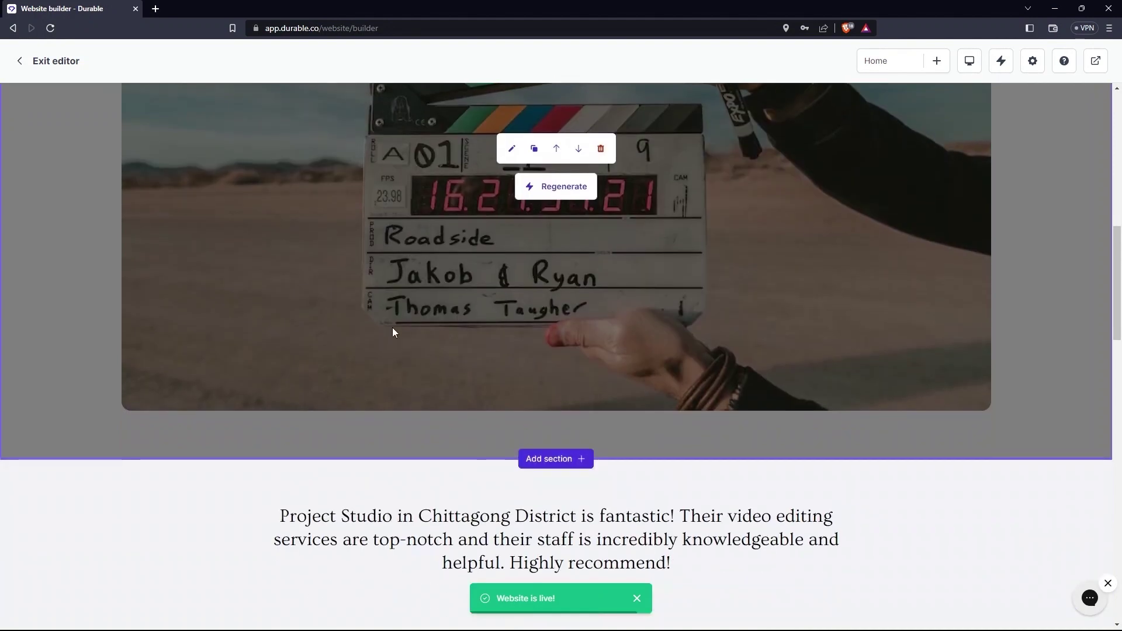
scroll(688, 308, up, 9)
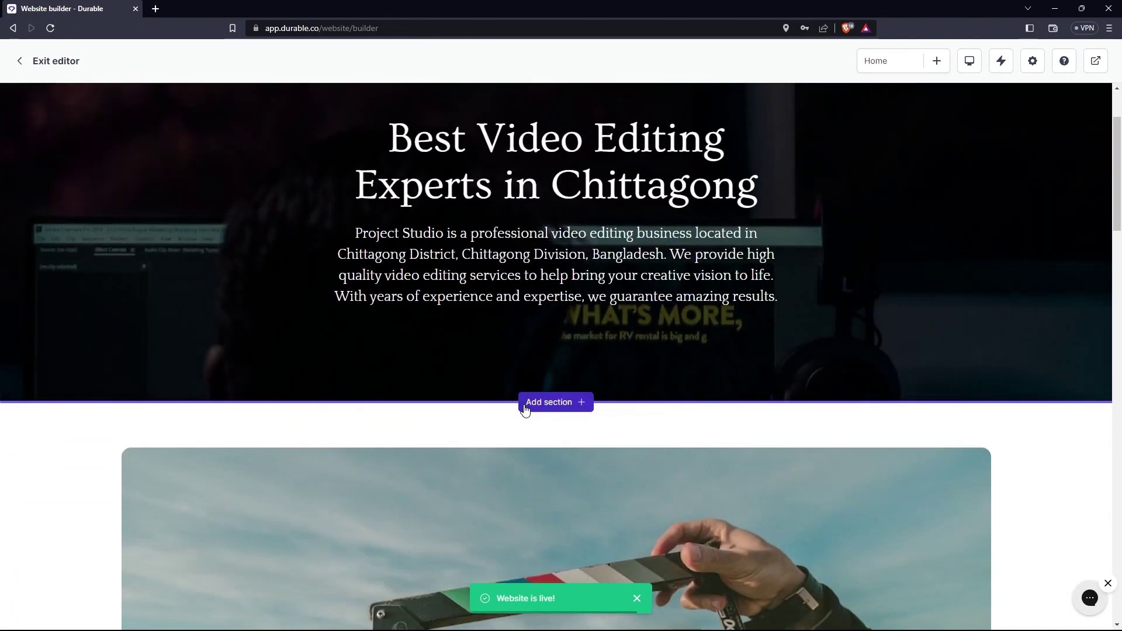
click(546, 408)
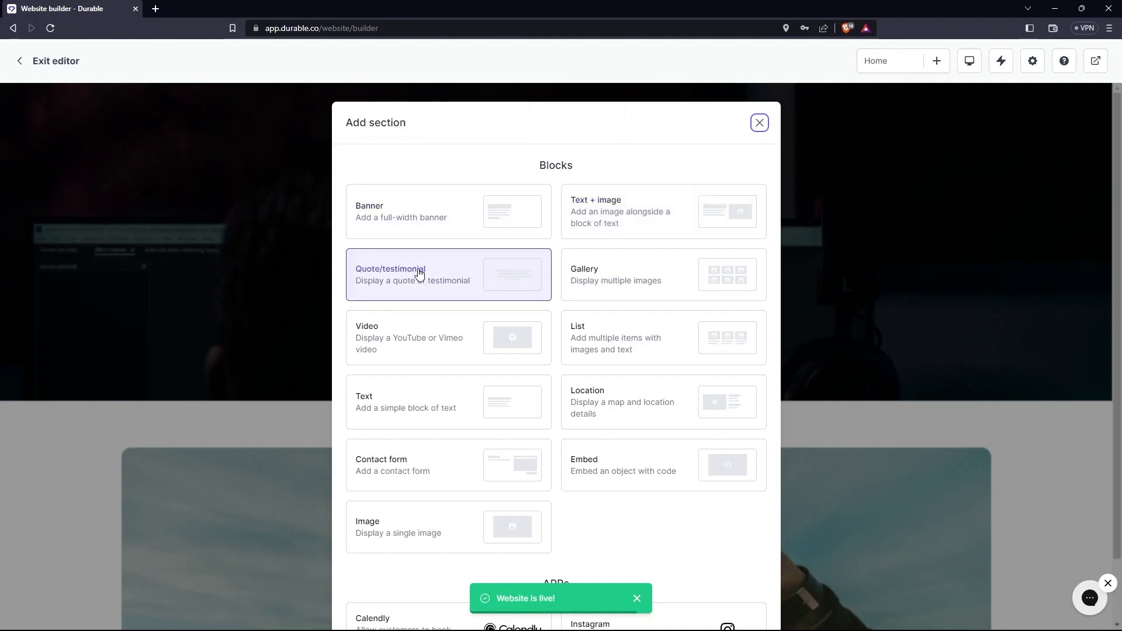
Step: Add the Calendly 'Video Editing Scheduling' section below the hero
scroll(570, 360, down, 2)
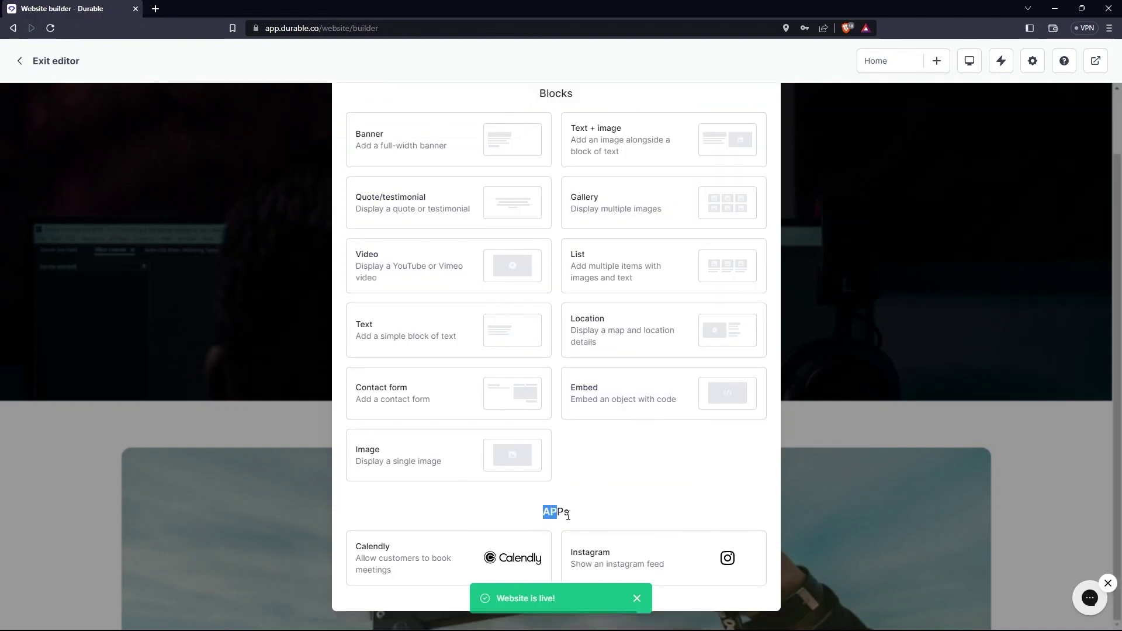
drag(567, 515, 582, 545)
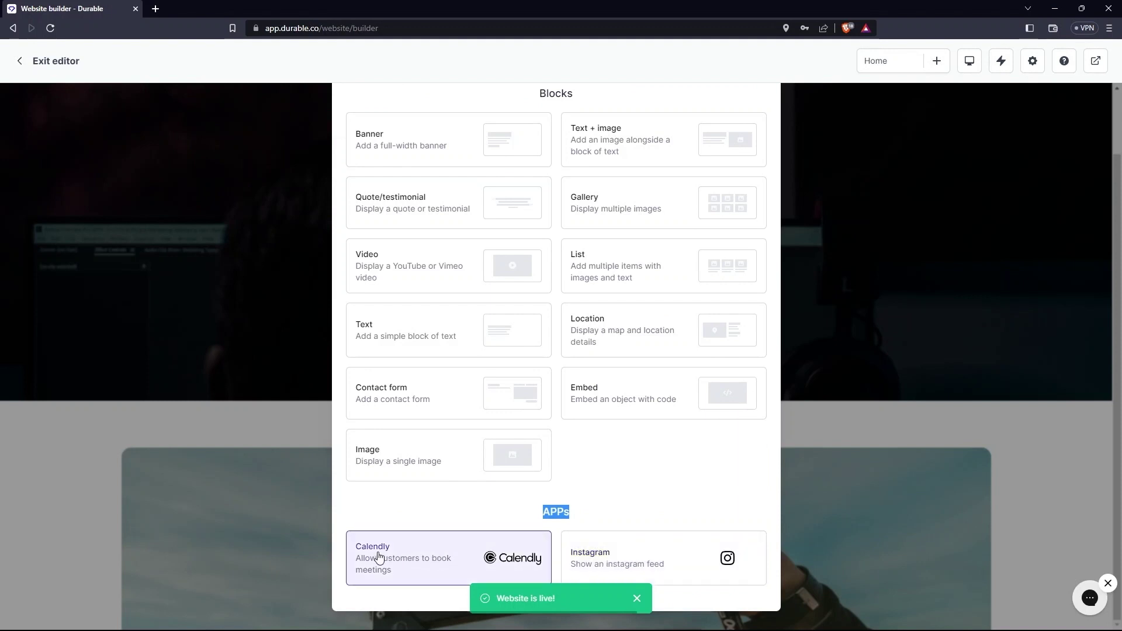
click(522, 551)
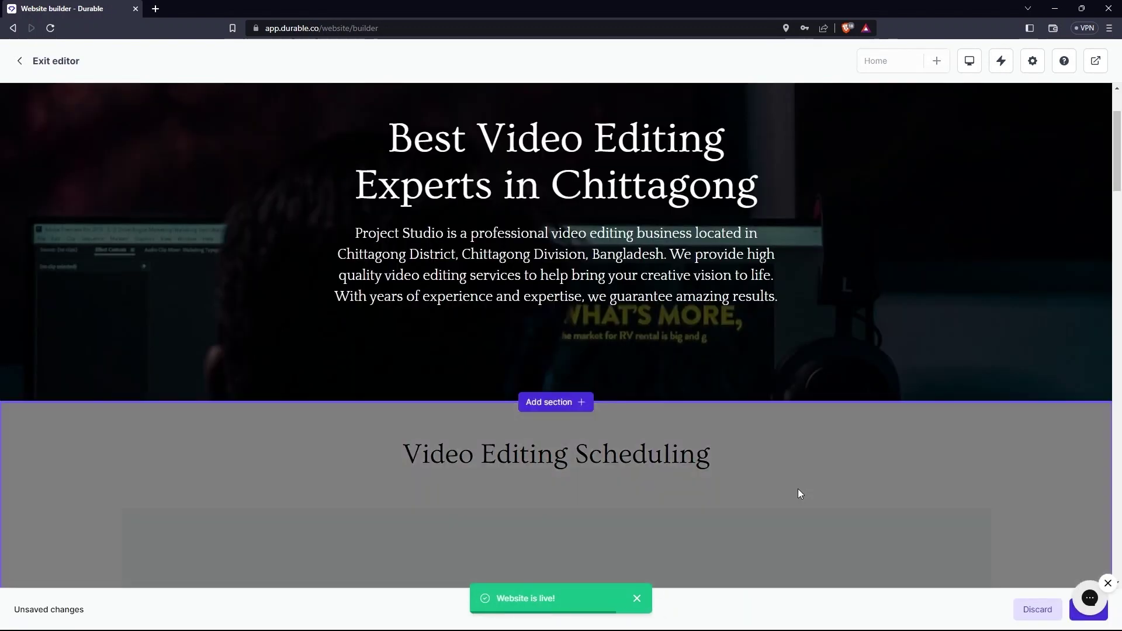
scroll(945, 422, down, 2)
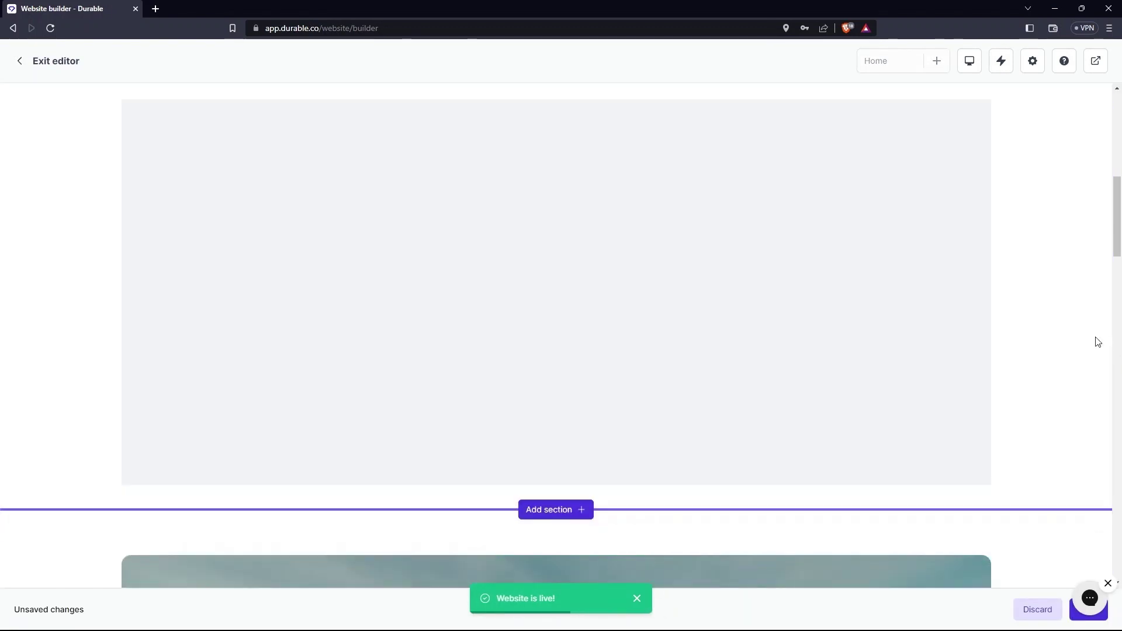
scroll(632, 354, up, 3)
scroll(1021, 545, down, 5)
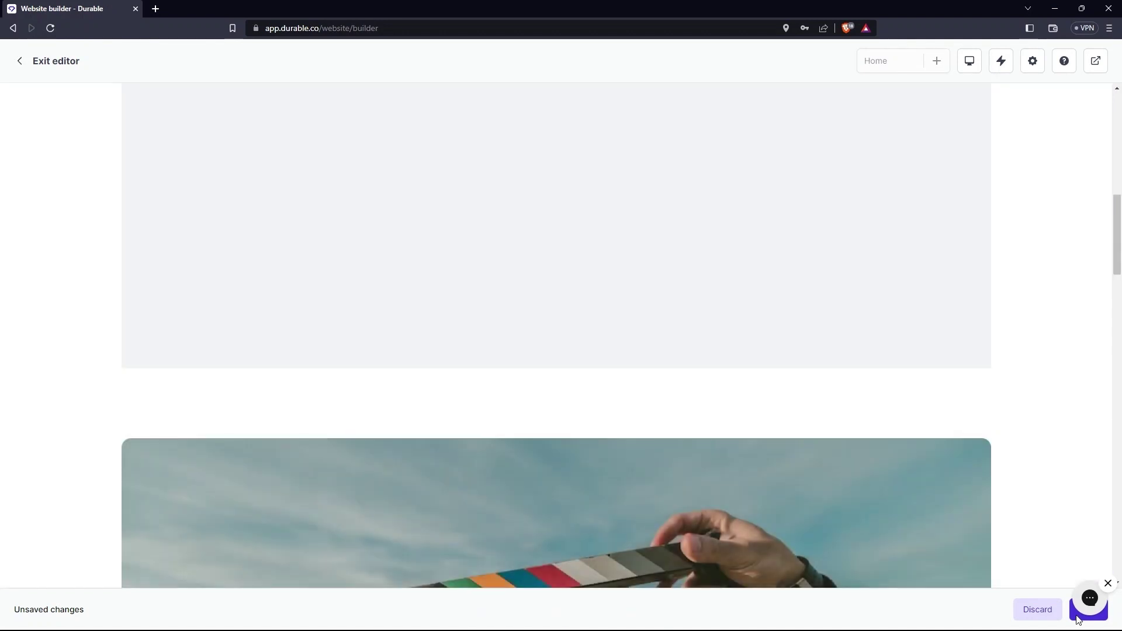
Step: Close the chat bubble and save the website
click(1105, 586)
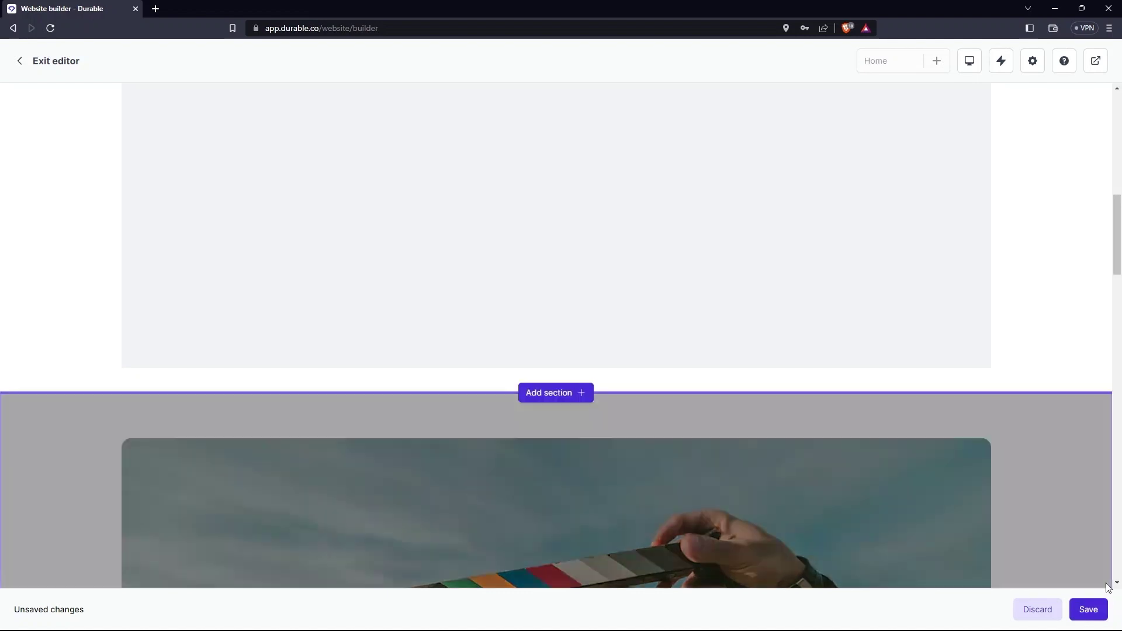
click(1087, 610)
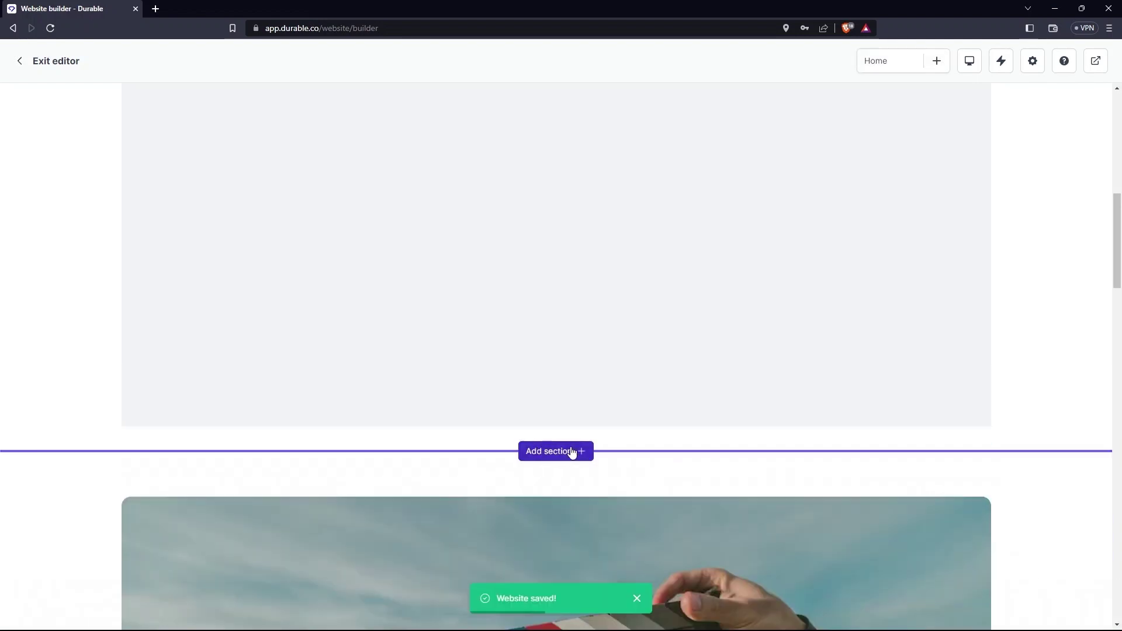
click(572, 473)
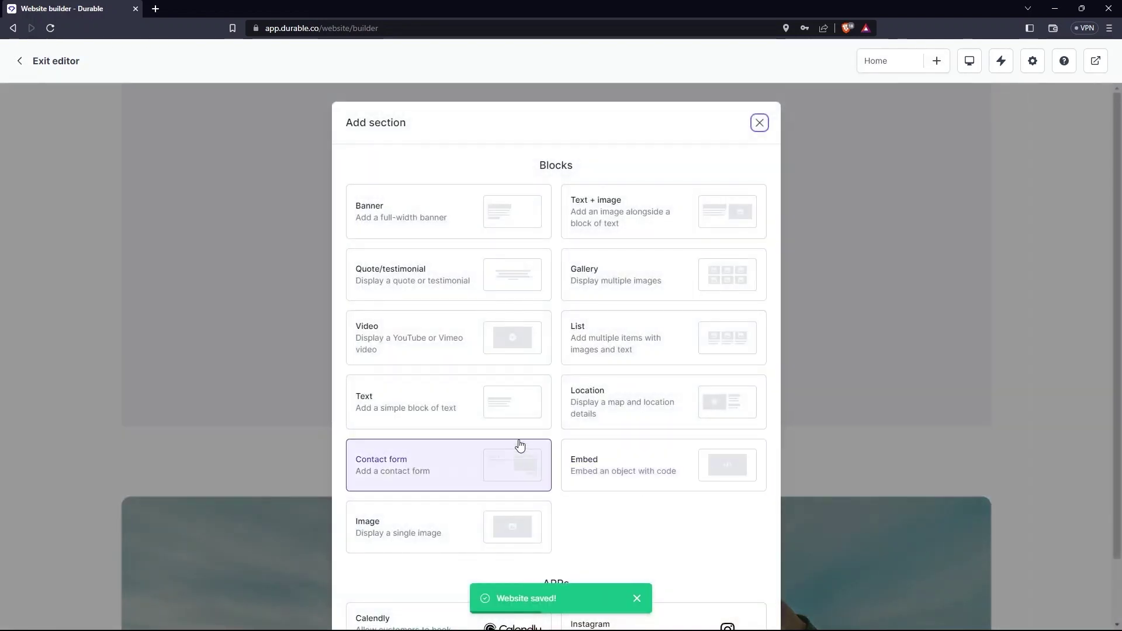
Step: Insert a Video section and set its heading to 'Chittagong City'
click(434, 341)
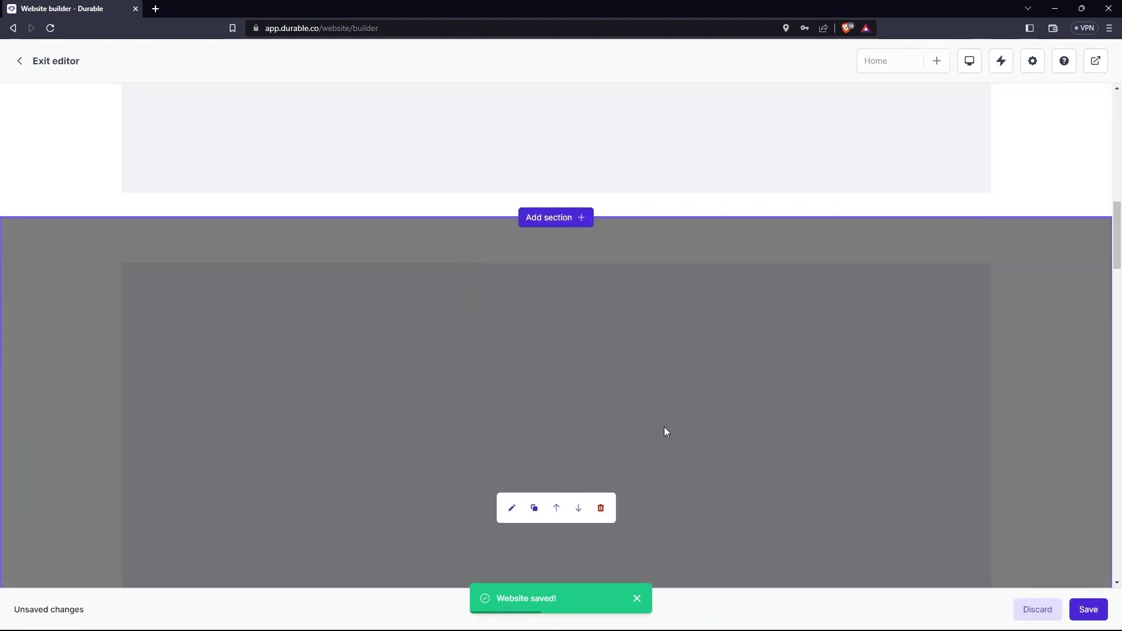
click(512, 392)
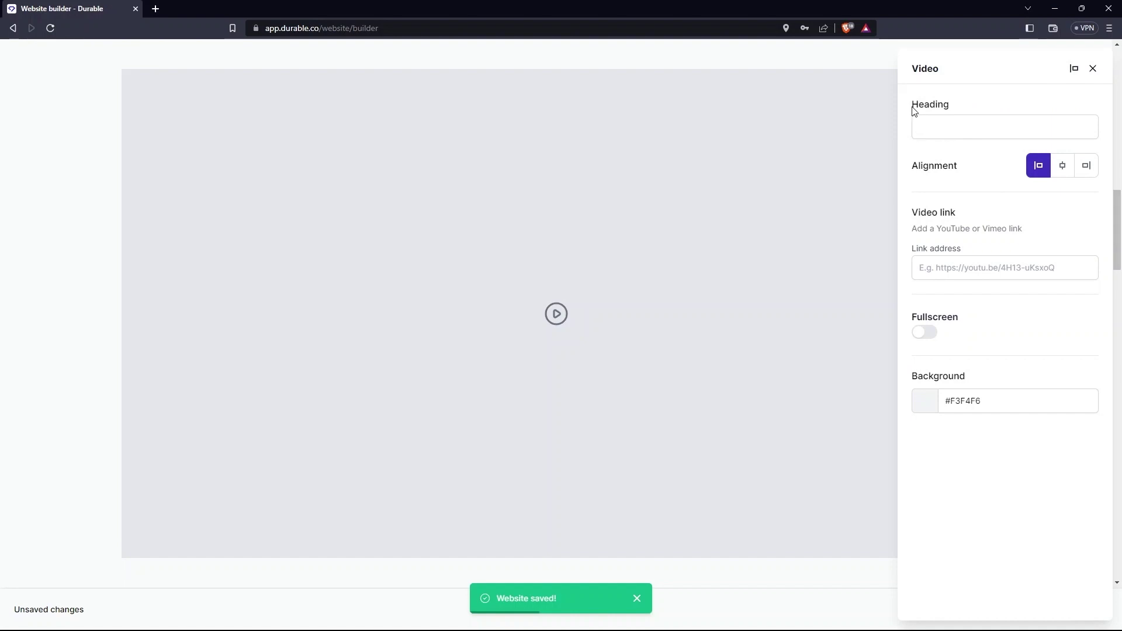
drag(913, 106, 956, 110)
click(942, 122)
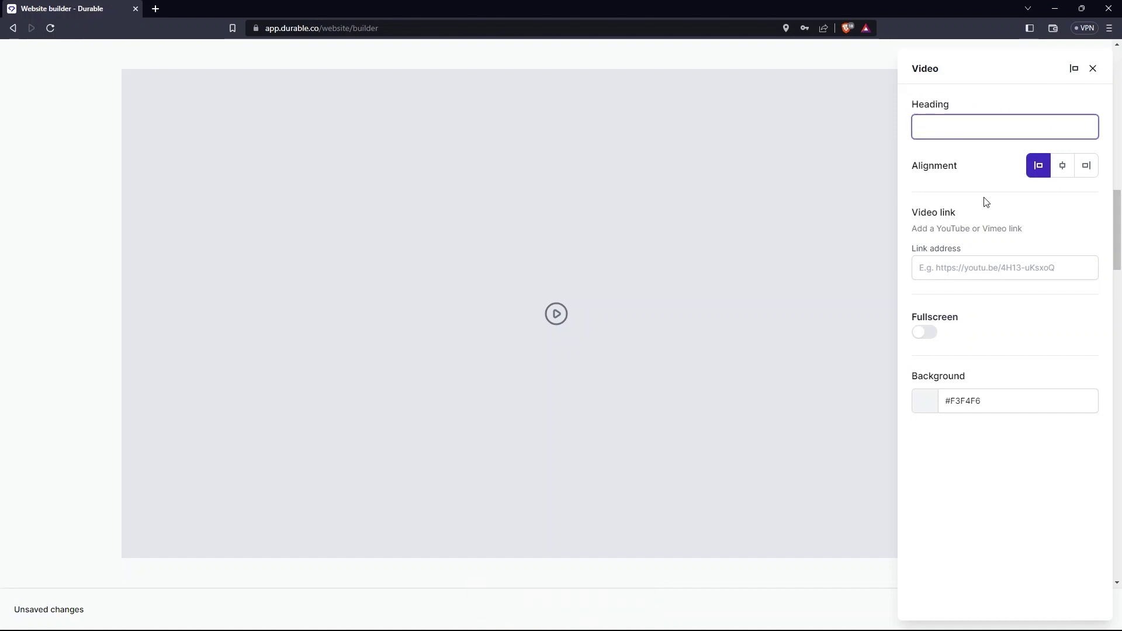
text(Chittagong City)
drag(911, 212, 952, 212)
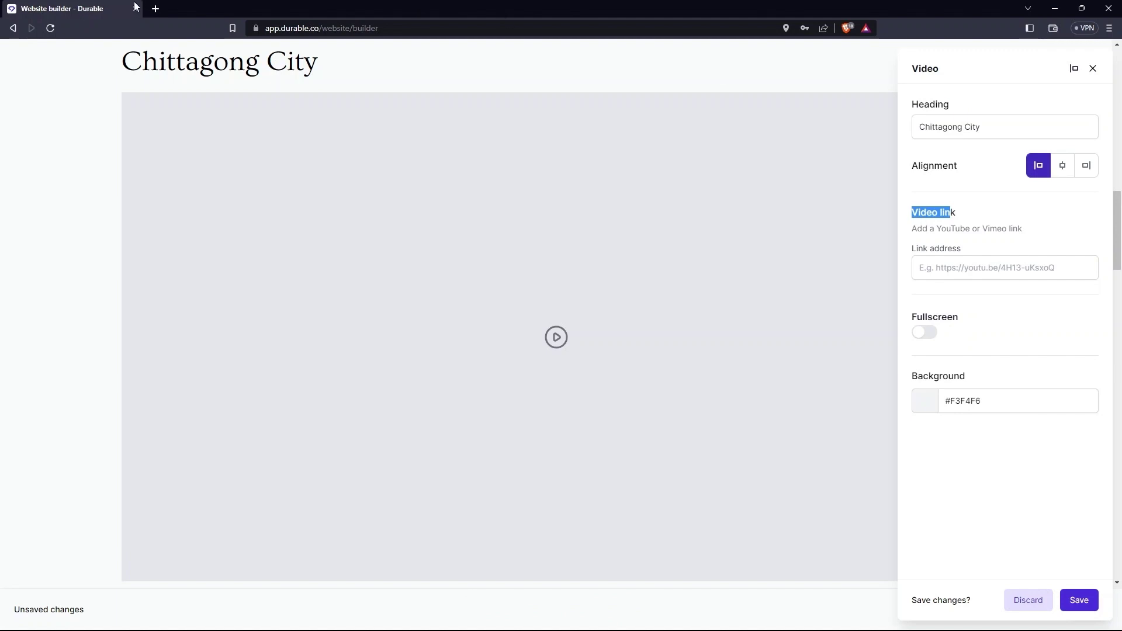
Step: Search YouTube in a new tab for 'Chittagong City' videos
click(157, 9)
text(youtub)
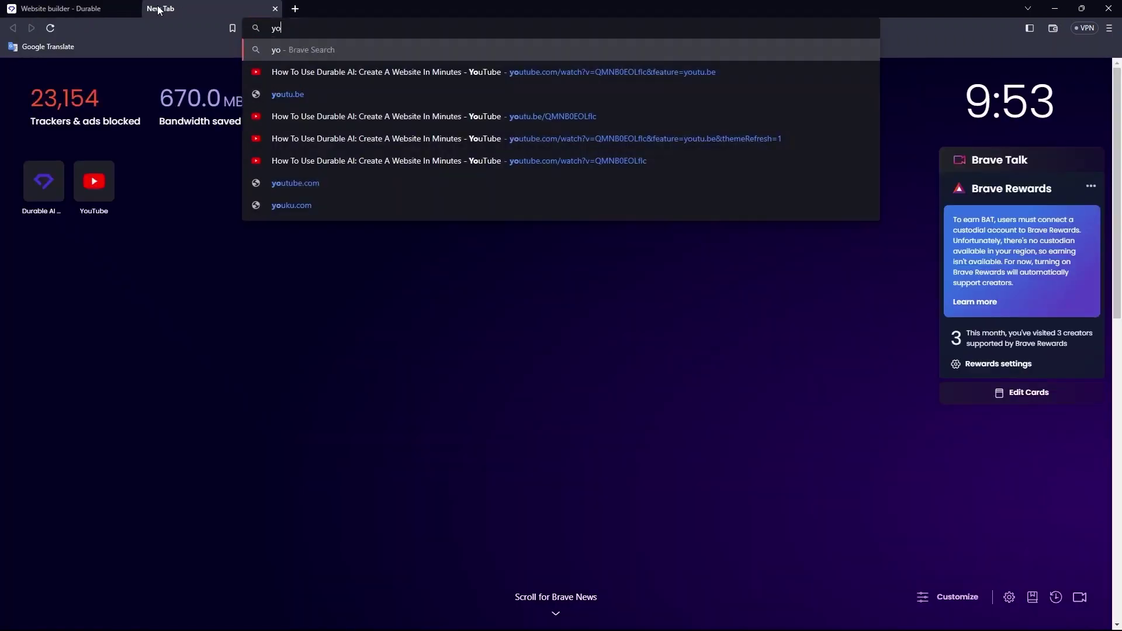
text(e.com)
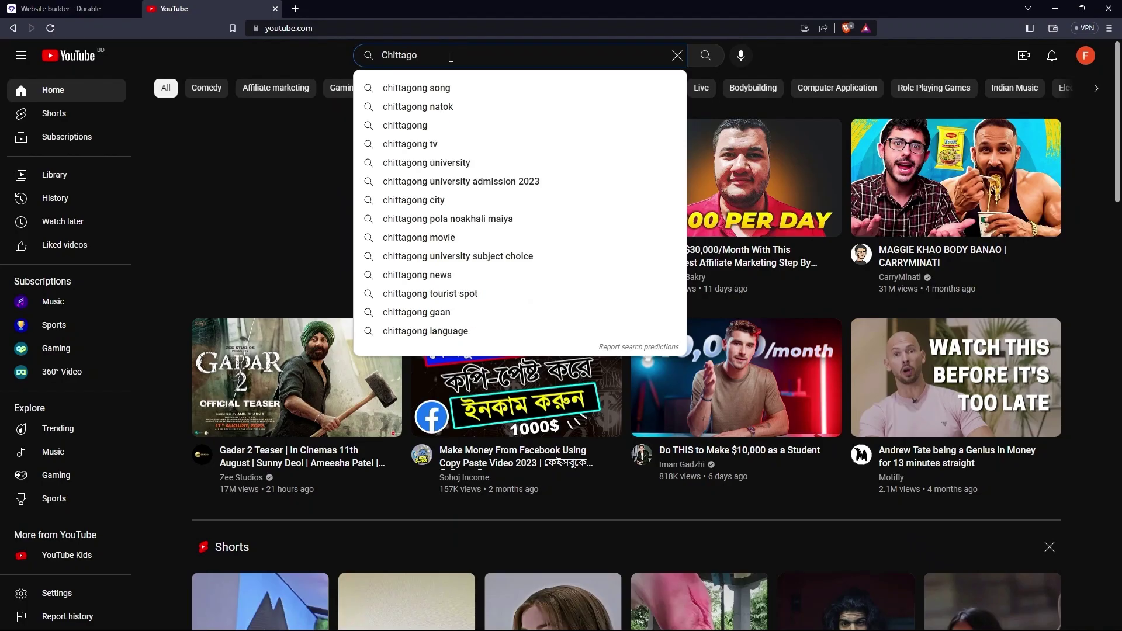
text(City)
key(Return)
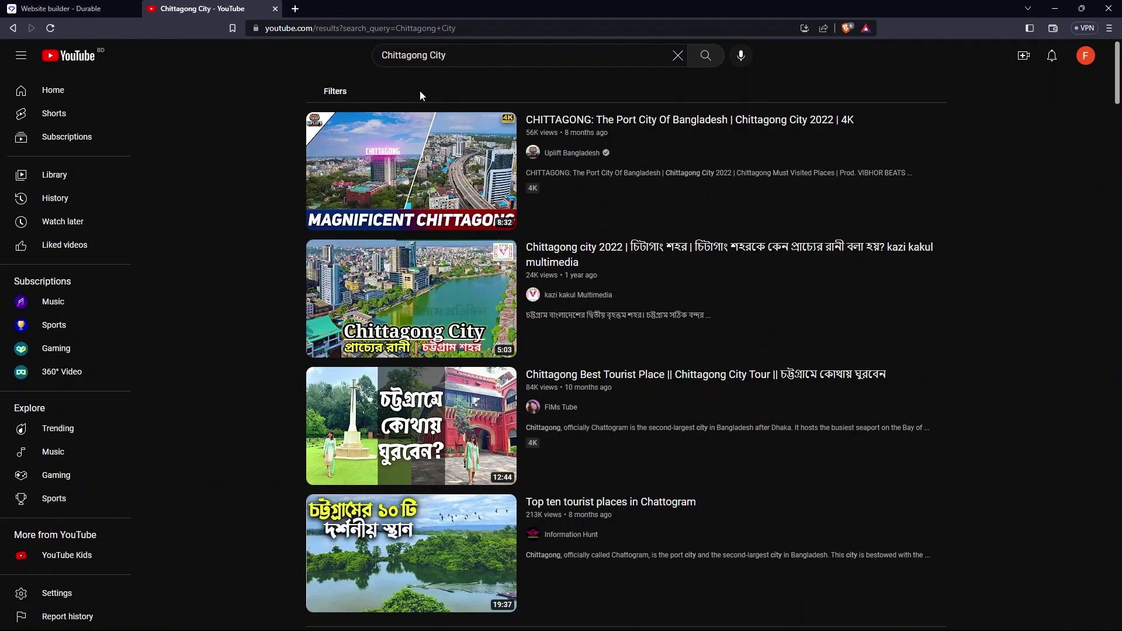
scroll(420, 90, down, 4)
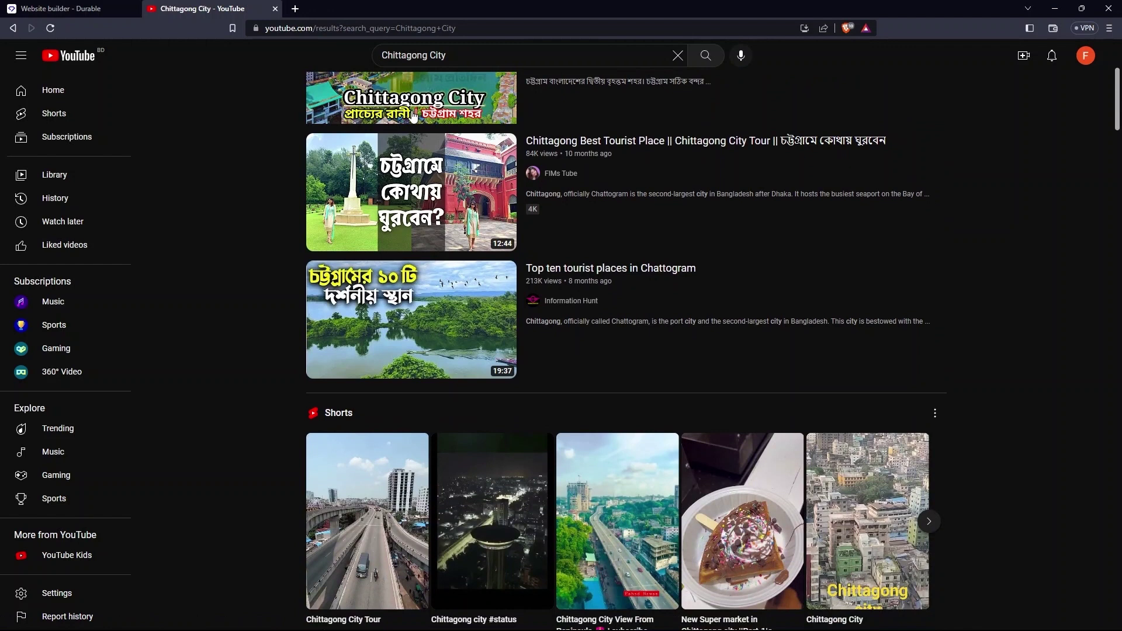
scroll(420, 125, down, 5)
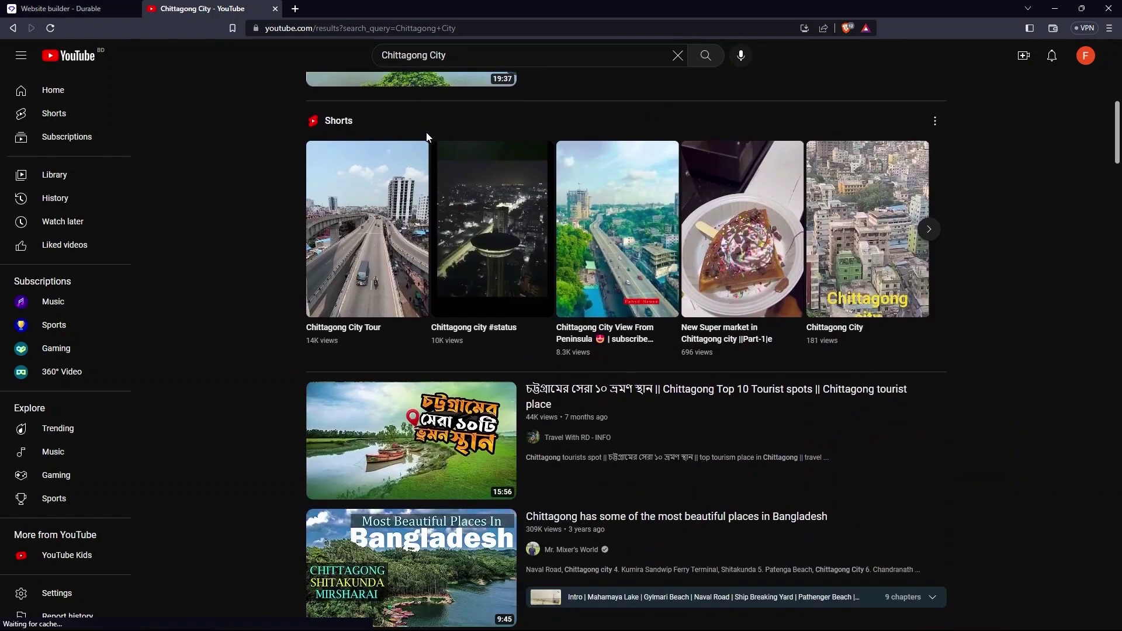
scroll(427, 137, down, 2)
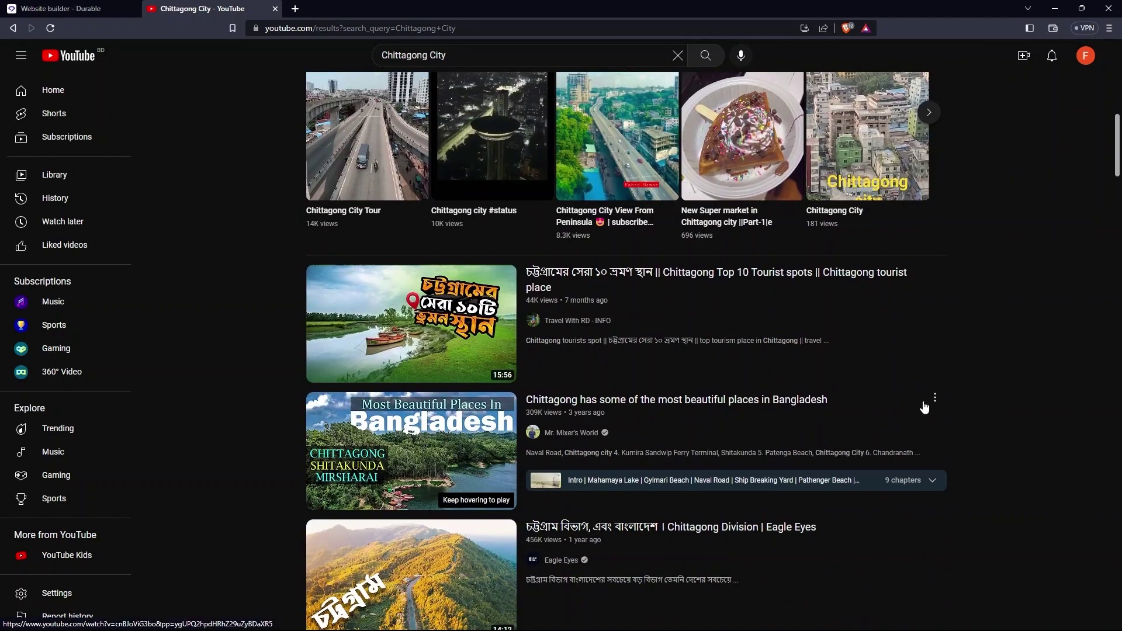
Step: Copy the share link of the Bangladesh beautiful-places video and go back to Durable
click(934, 399)
click(942, 505)
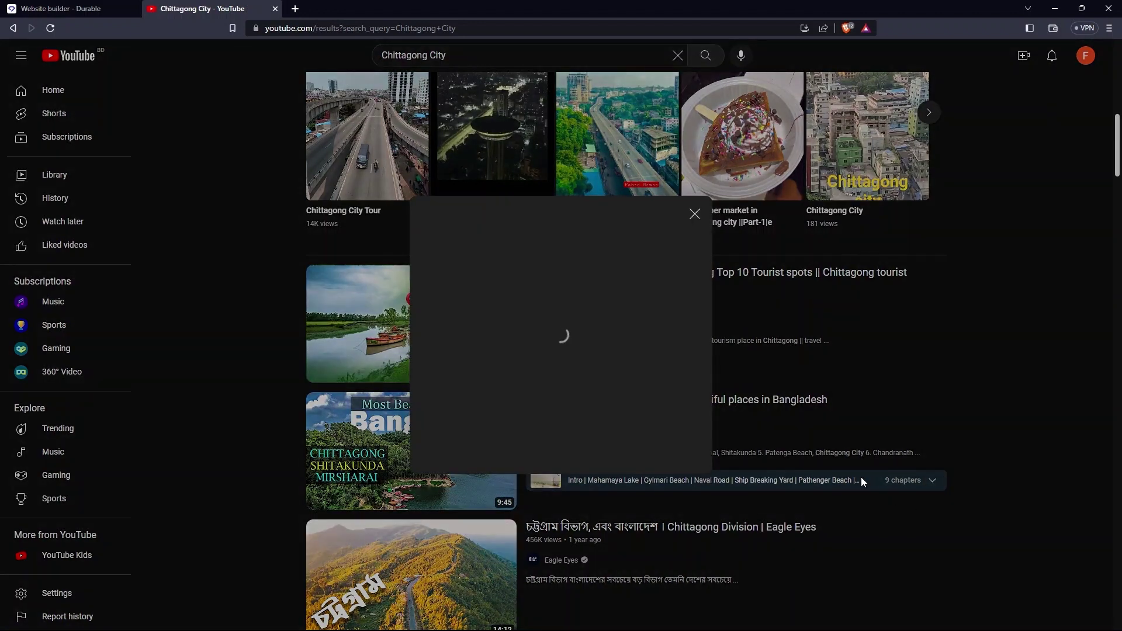
click(681, 365)
click(691, 251)
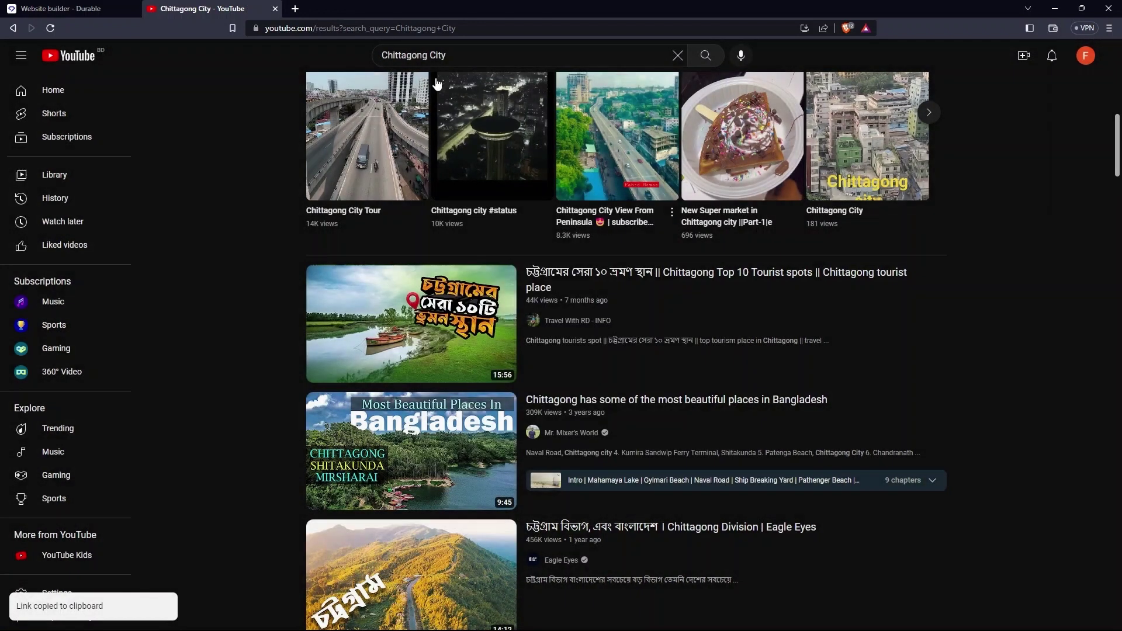
click(29, 7)
click(960, 269)
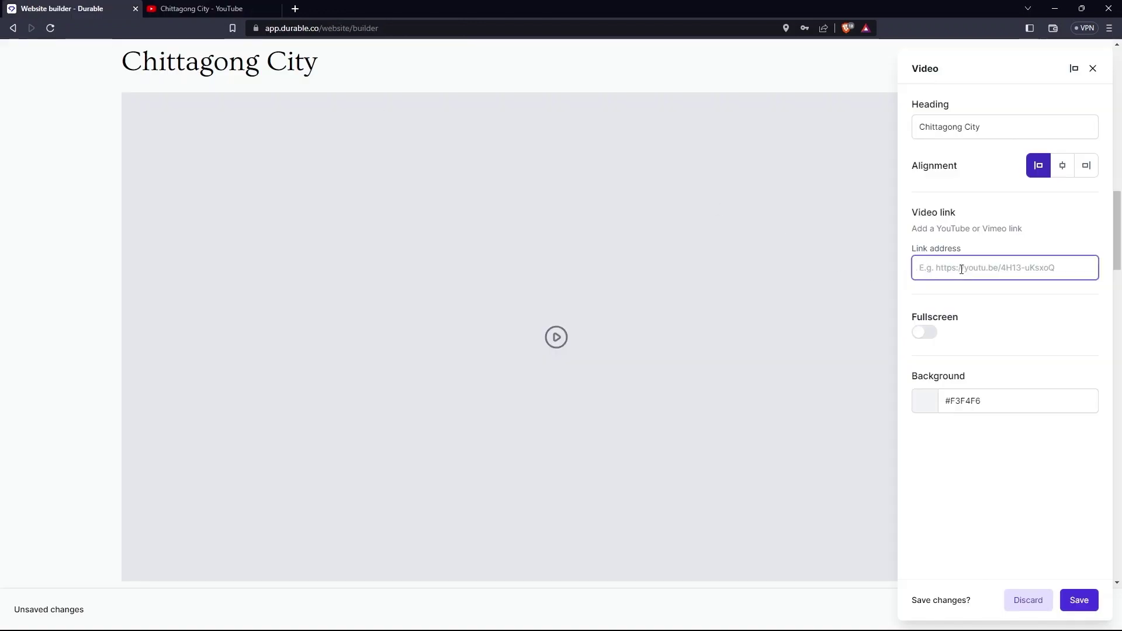
Step: Paste the YouTube link as the video's address, leave Fullscreen off, and save
key(ctrl+v)
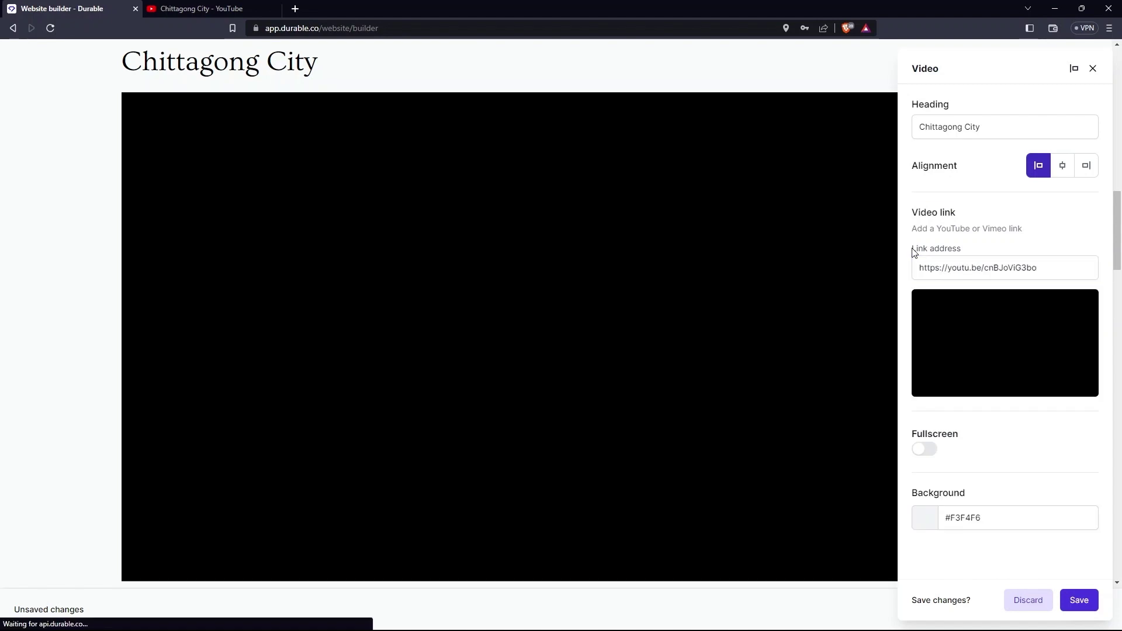
drag(914, 253, 962, 250)
click(1001, 251)
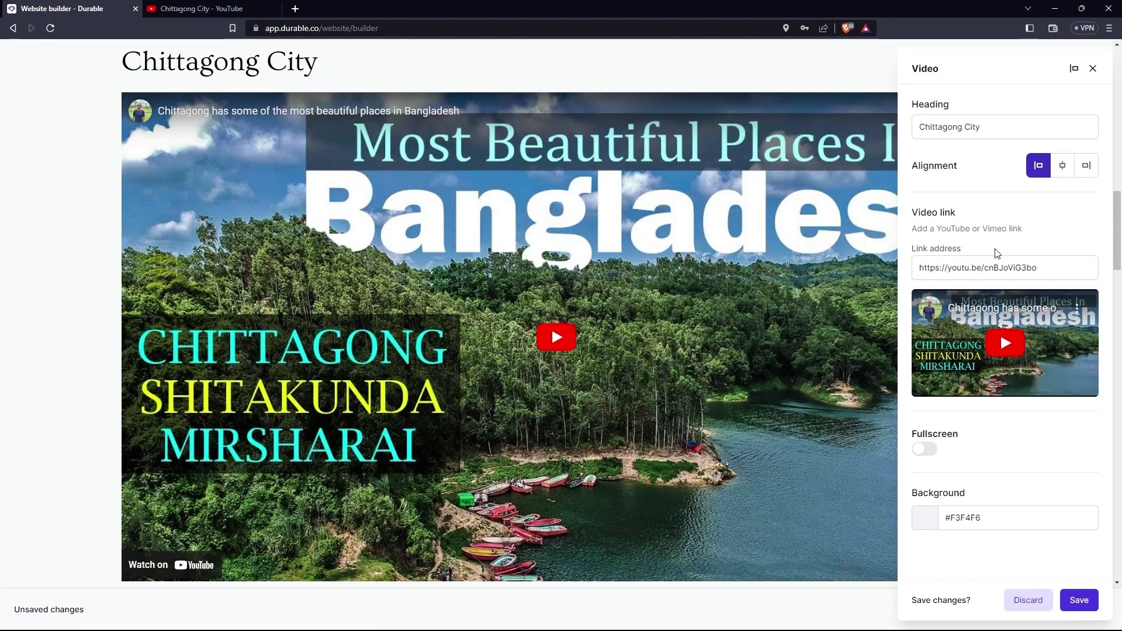
click(924, 452)
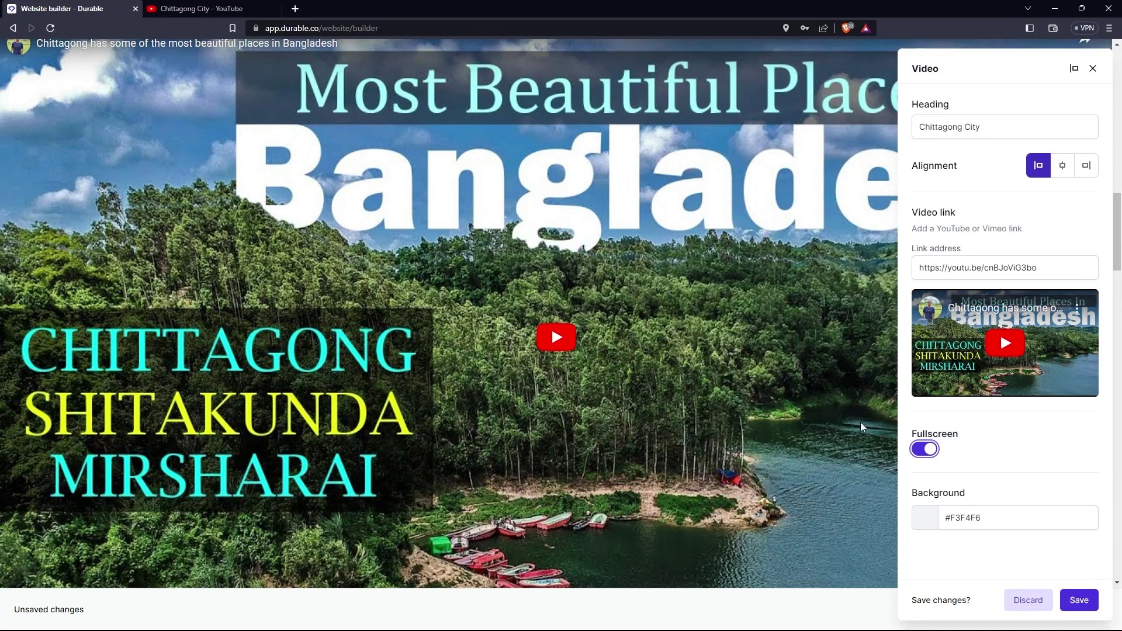
click(923, 450)
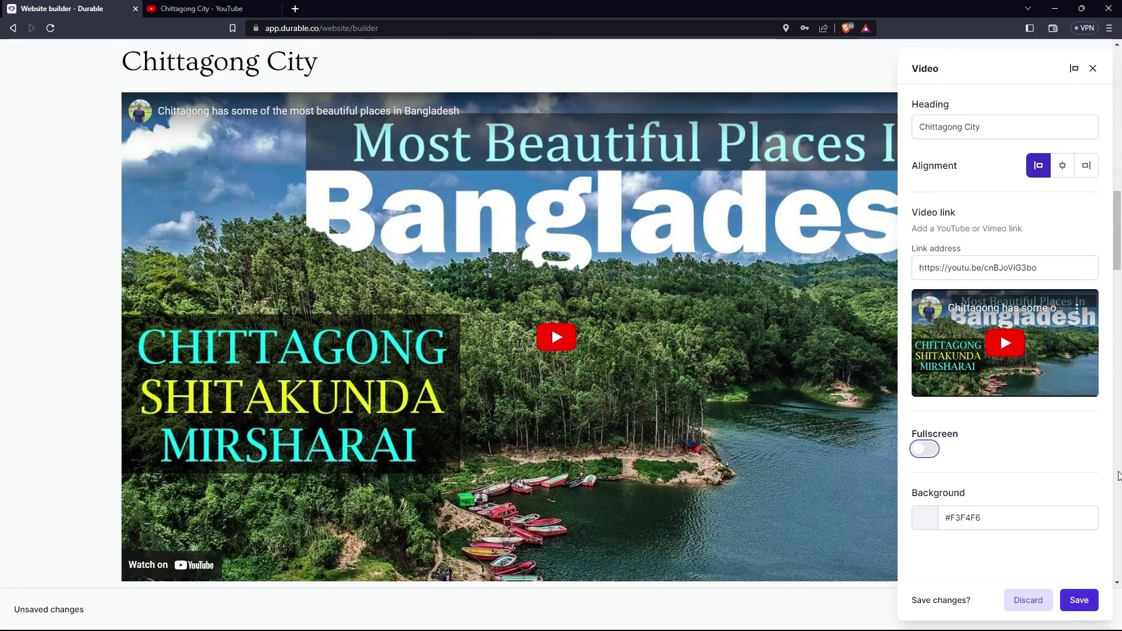
click(1081, 602)
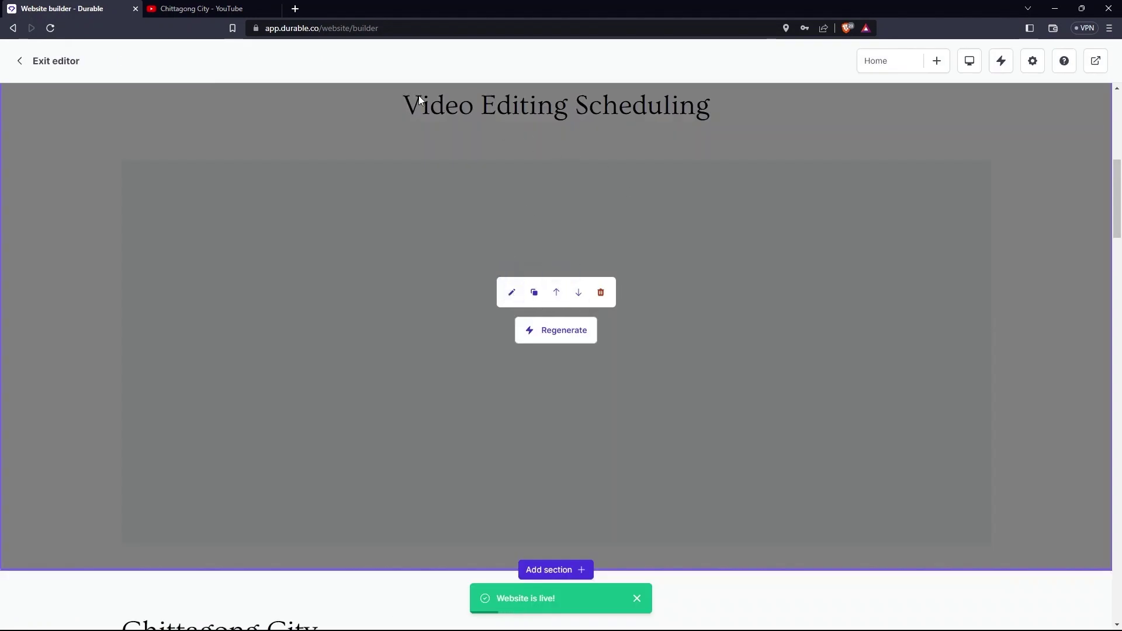
Step: Review the Video Editing Scheduling Calendly settings, then generate a temporary 24-hour link to view the site
click(512, 293)
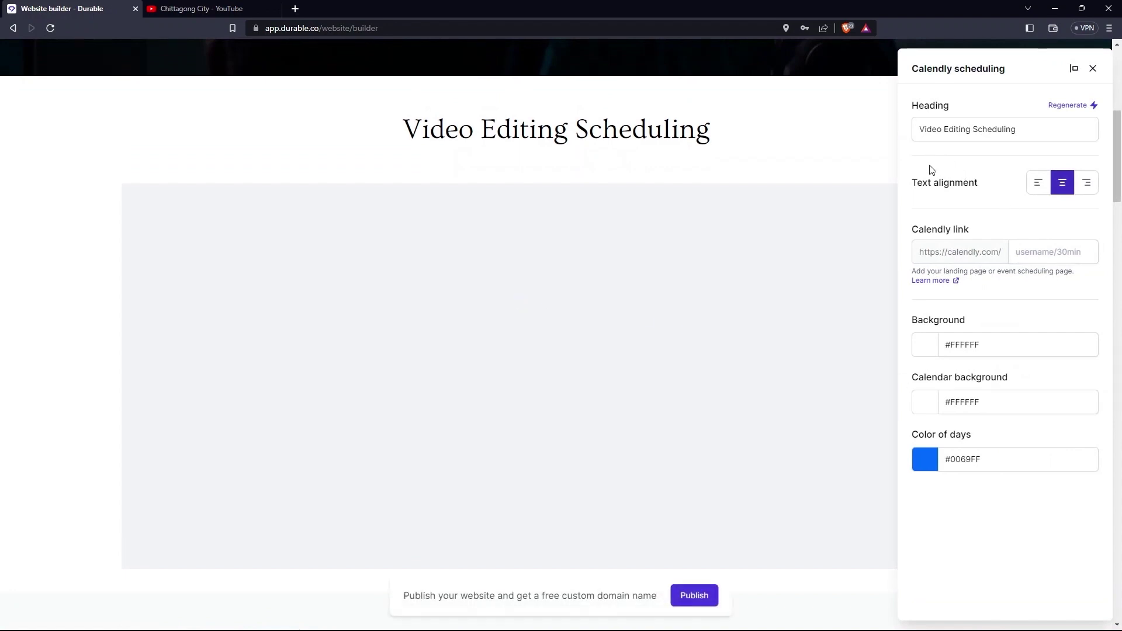
drag(914, 228, 950, 229)
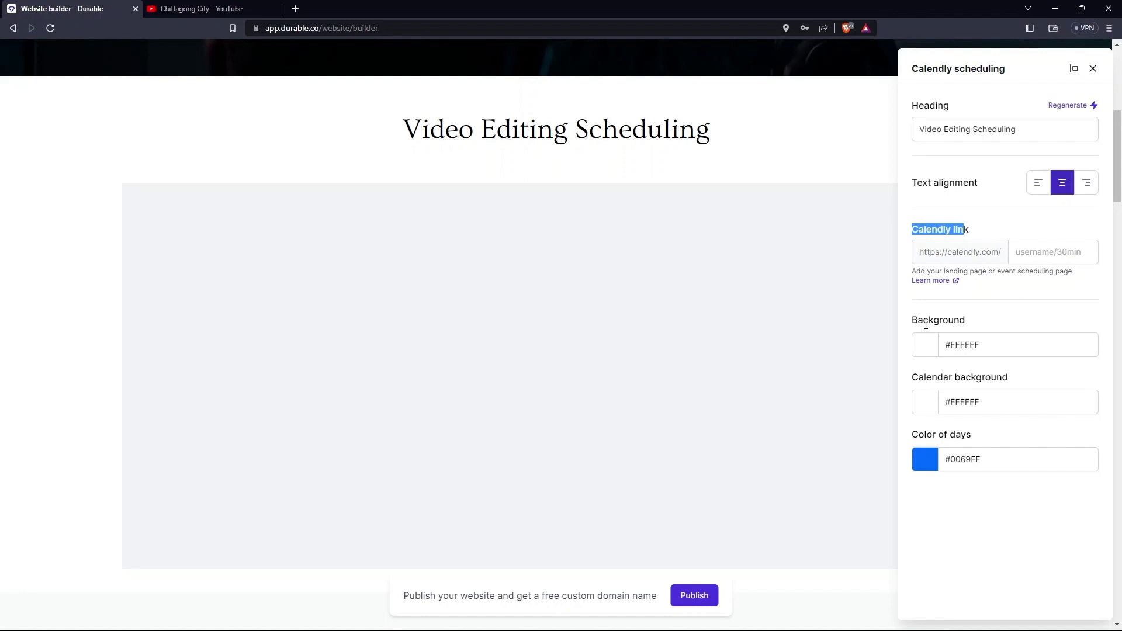
drag(912, 325, 974, 334)
drag(923, 389, 998, 388)
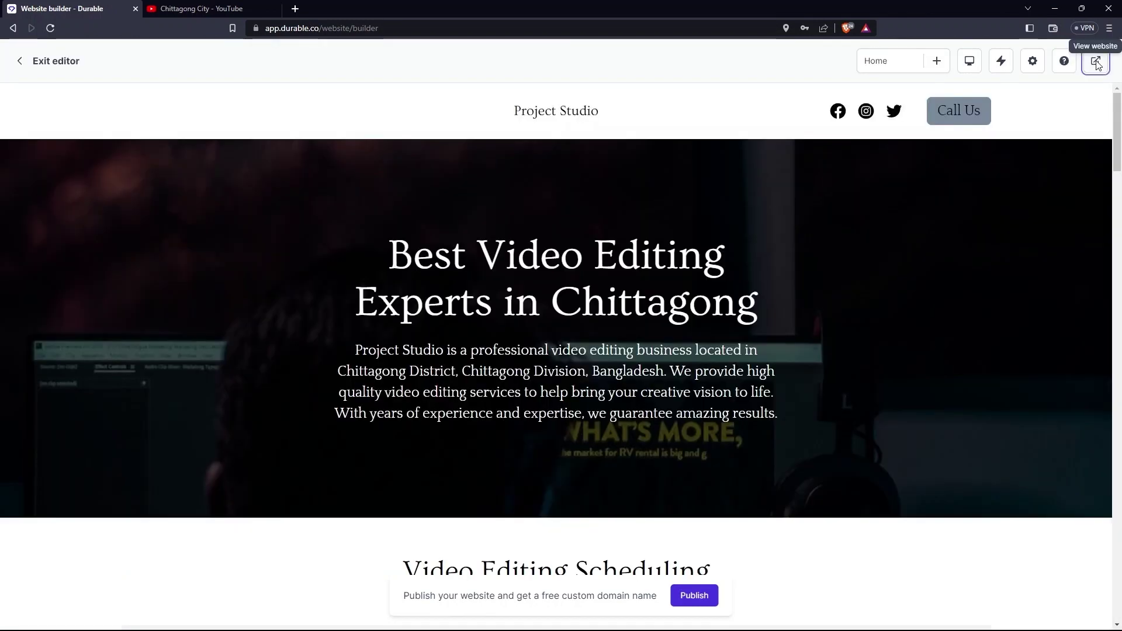
click(1096, 60)
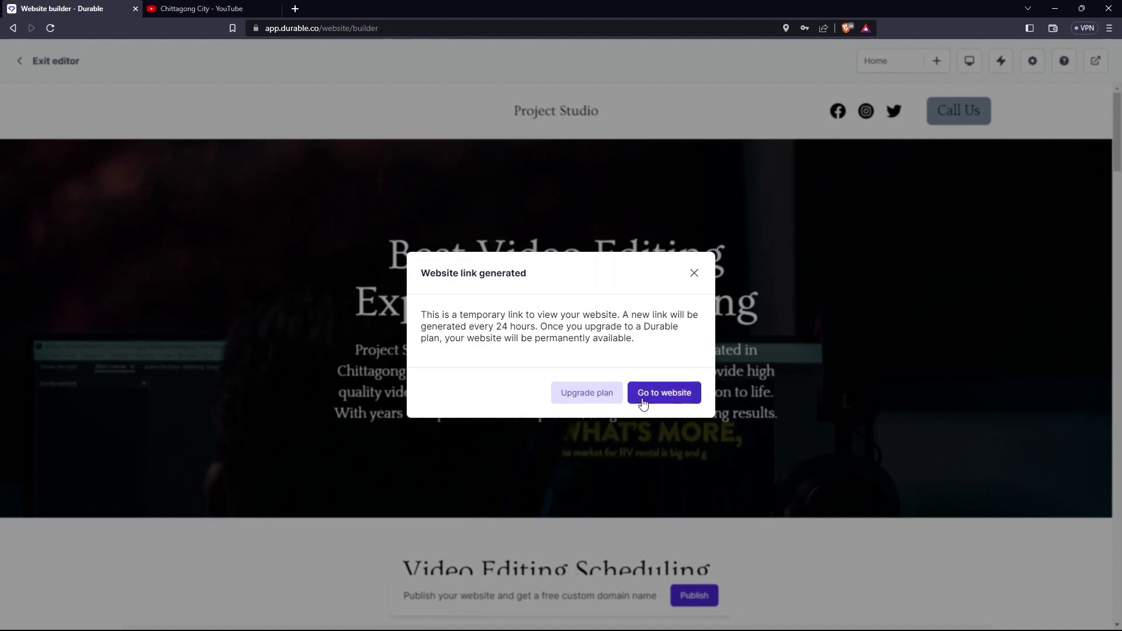
Step: Open the live Project Studio site in a new tab, scroll through it pausing the video, then close it
click(681, 393)
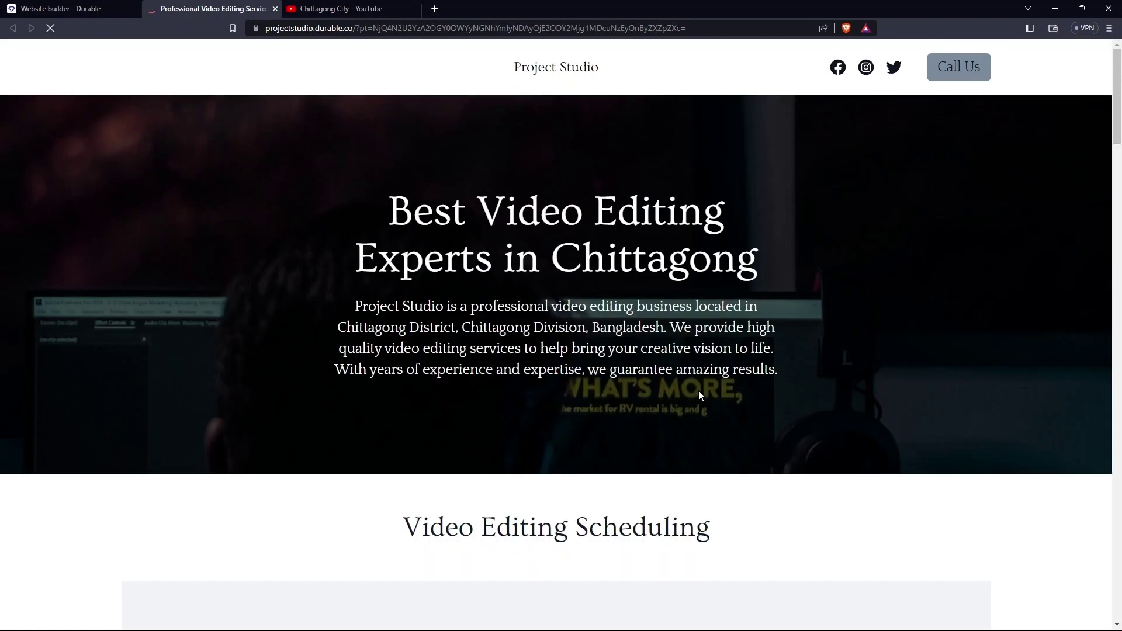
scroll(785, 170, down, 10)
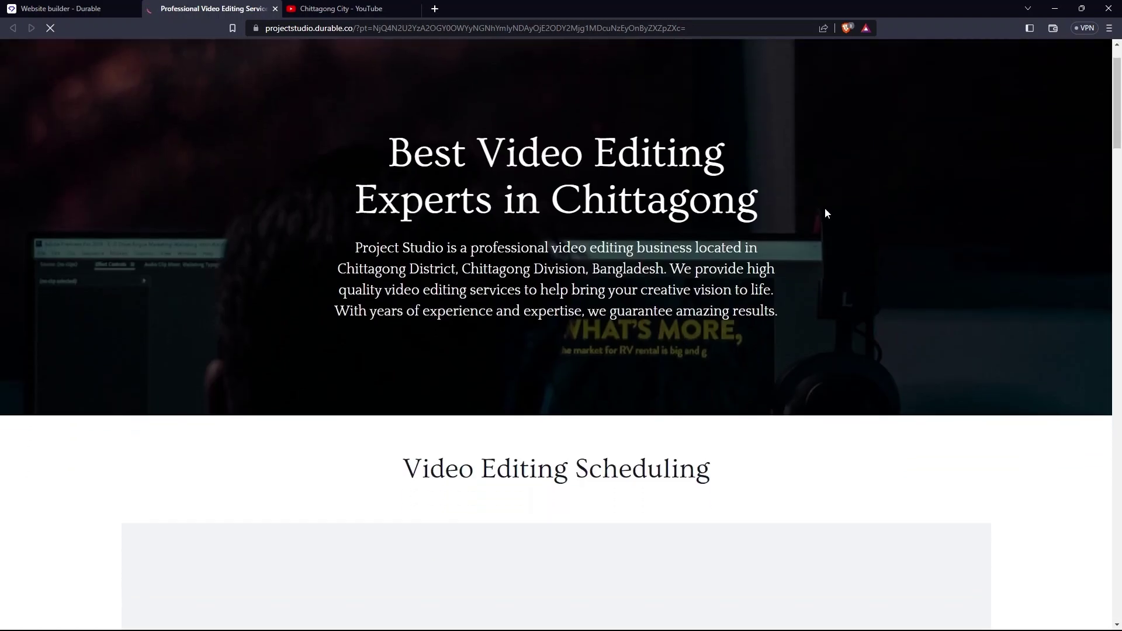
click(141, 502)
scroll(392, 430, down, 9)
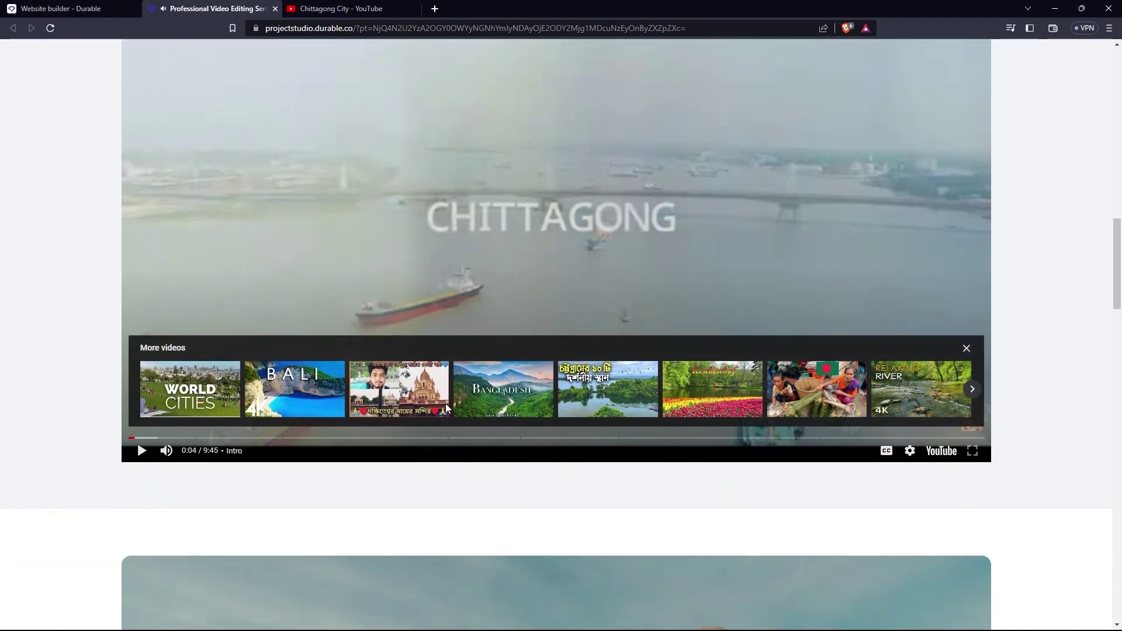
scroll(677, 358, down, 15)
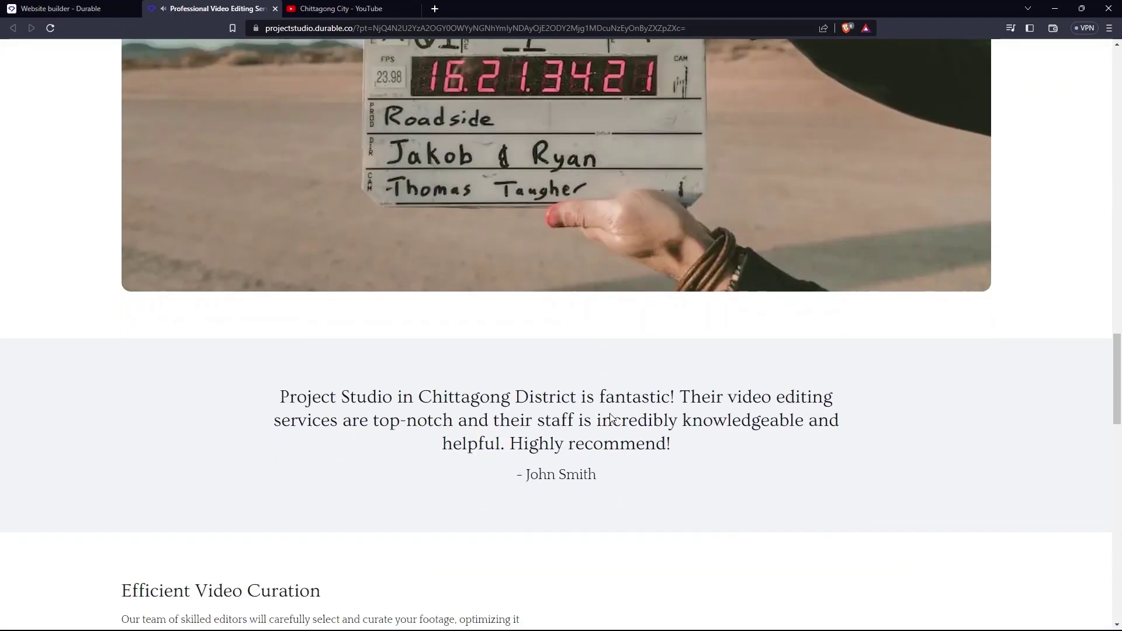
scroll(696, 374, down, 3)
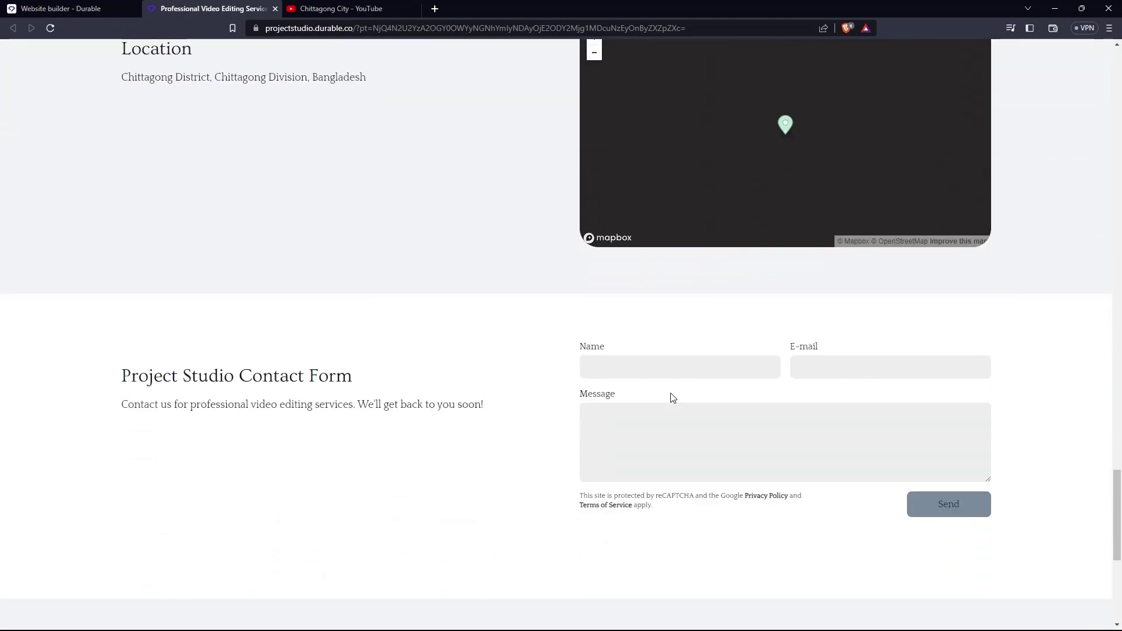
scroll(325, 345, up, 12)
click(275, 9)
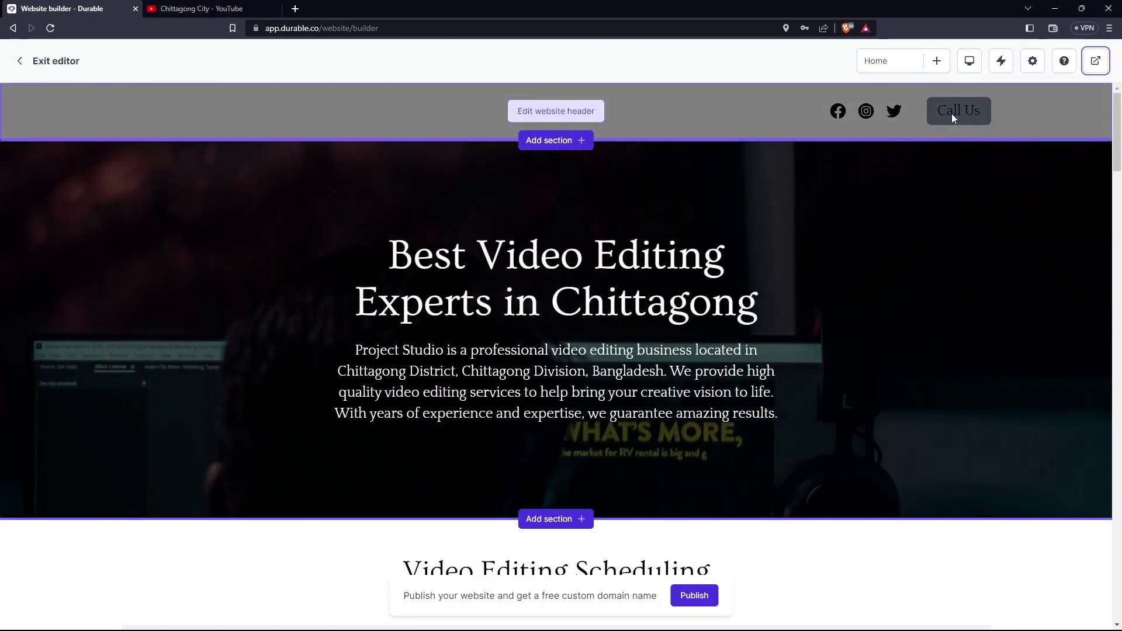
Step: In the website header settings, replace the button label 'Call Us' with 'Contact Us'
click(549, 110)
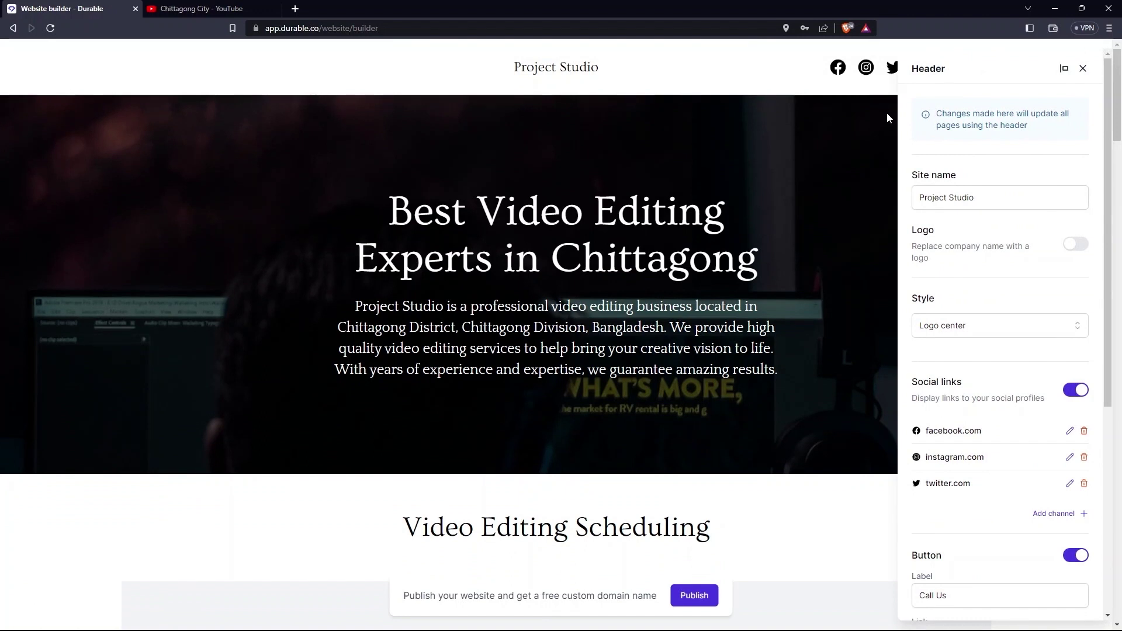
scroll(961, 252, down, 2)
scroll(961, 253, down, 4)
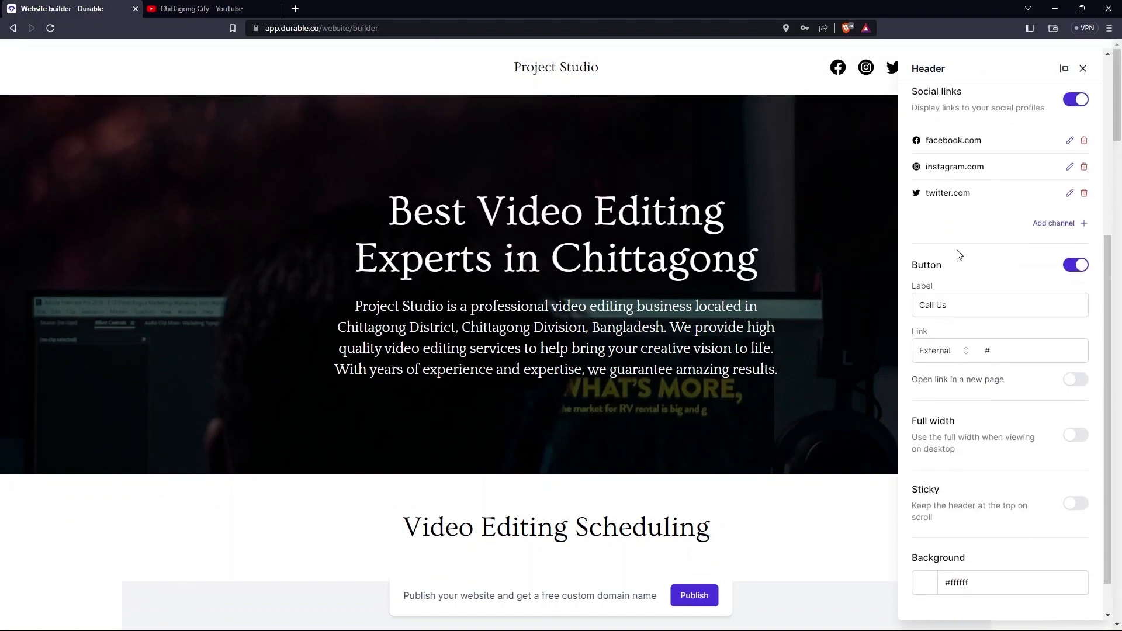
double_click(917, 285)
click(947, 303)
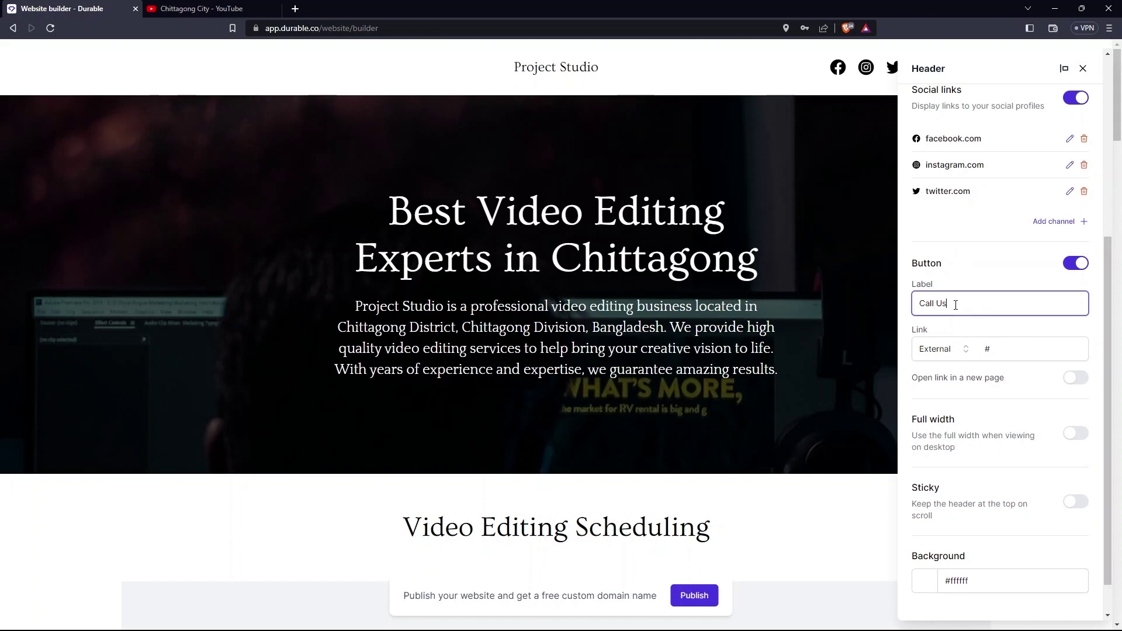
drag(947, 303, 923, 306)
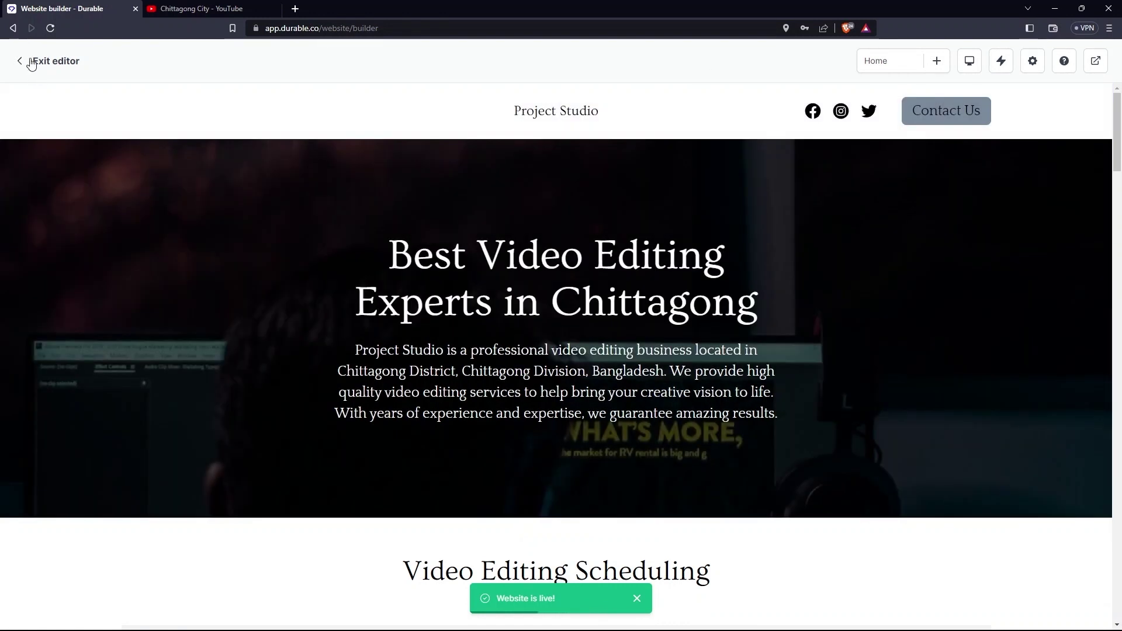
click(53, 63)
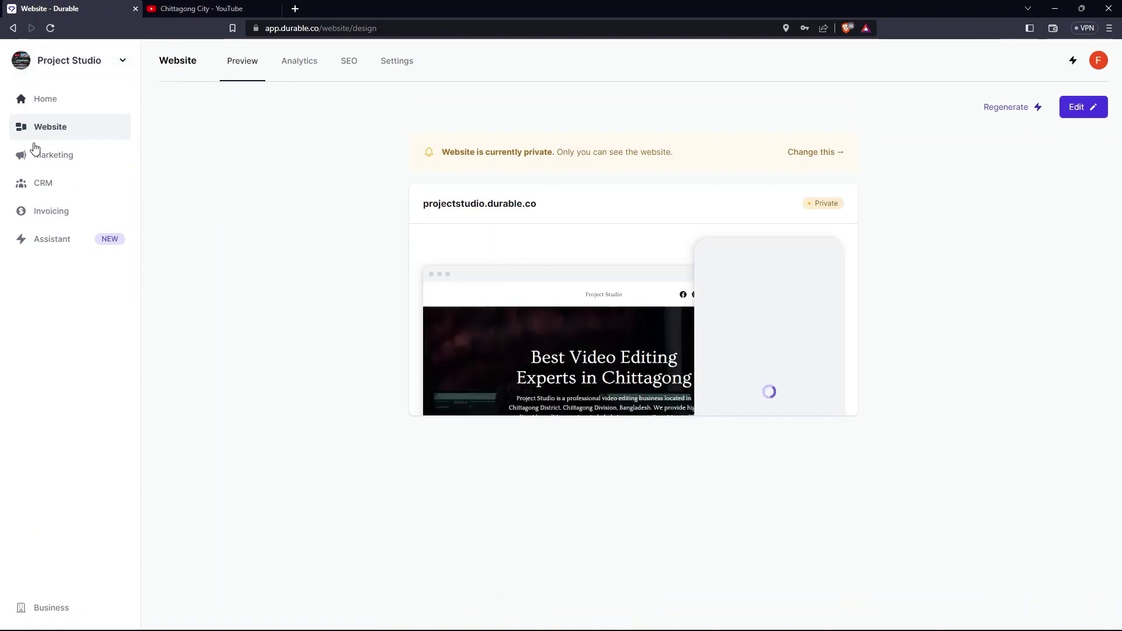
Step: Browse the Marketing Brand page's logo and colours, then the Reviews page, dismissing its upgrade notice
click(85, 166)
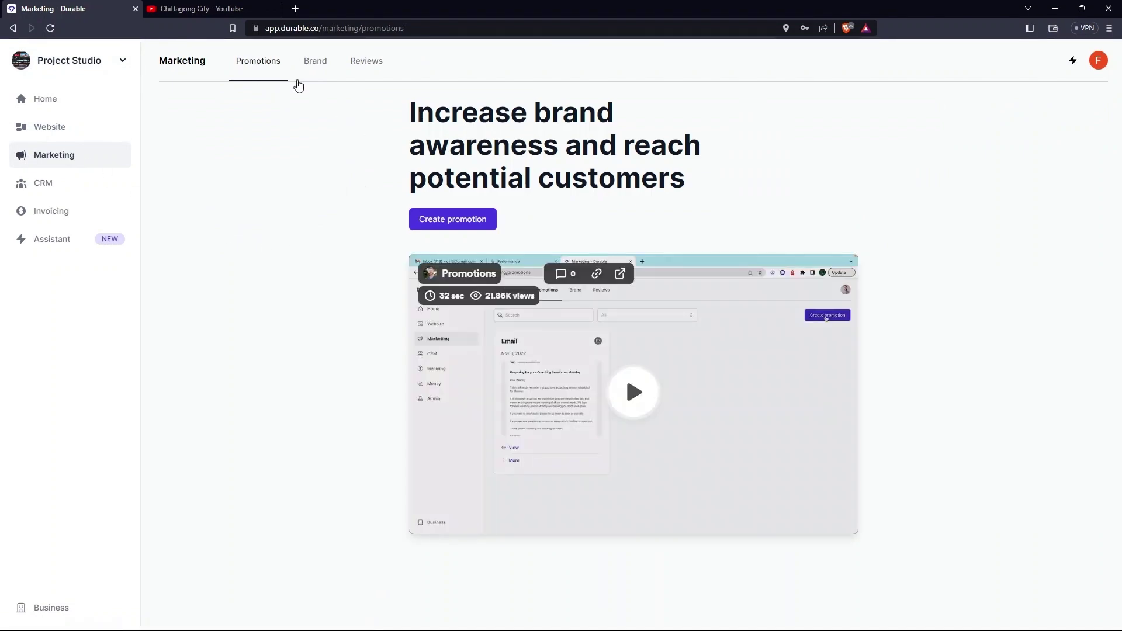
click(310, 72)
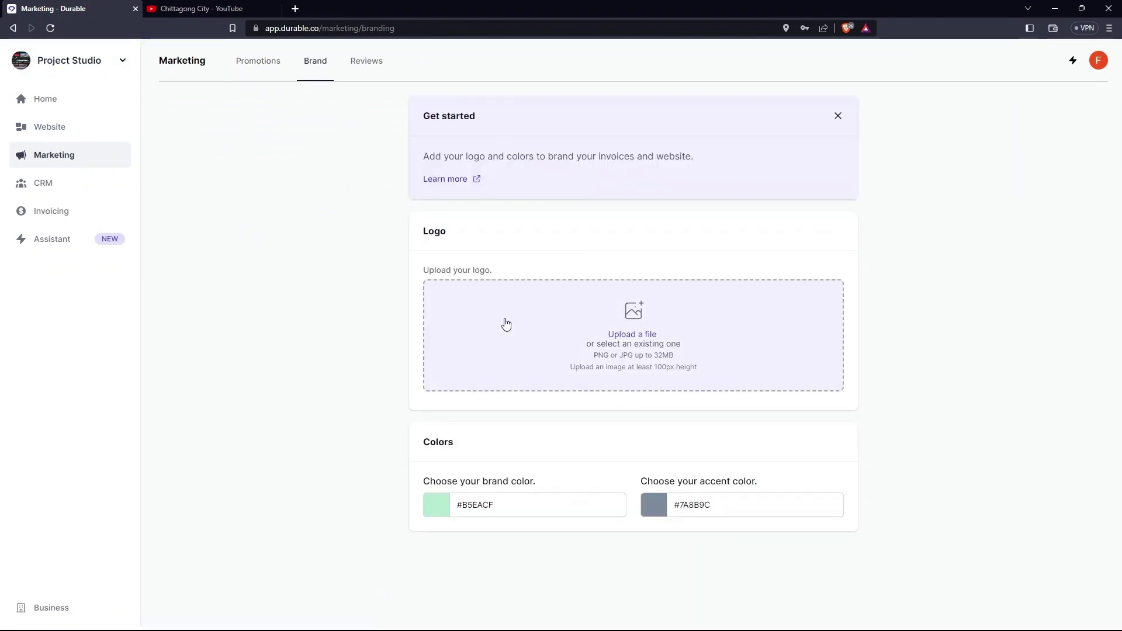
drag(411, 244, 453, 237)
drag(424, 442, 489, 462)
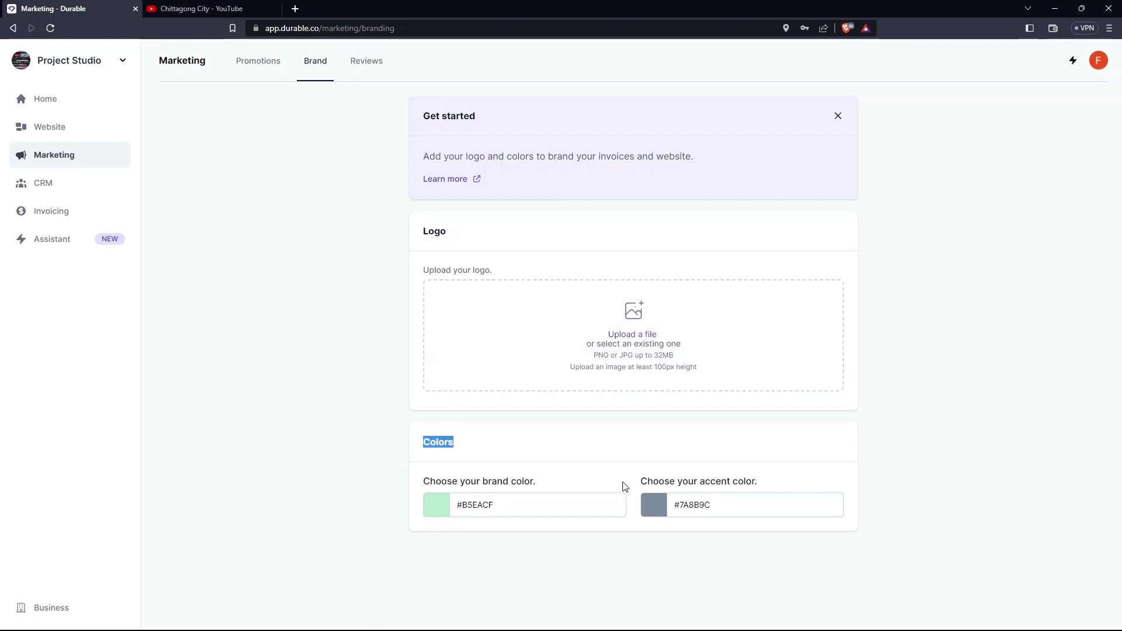
drag(625, 486, 771, 488)
click(365, 194)
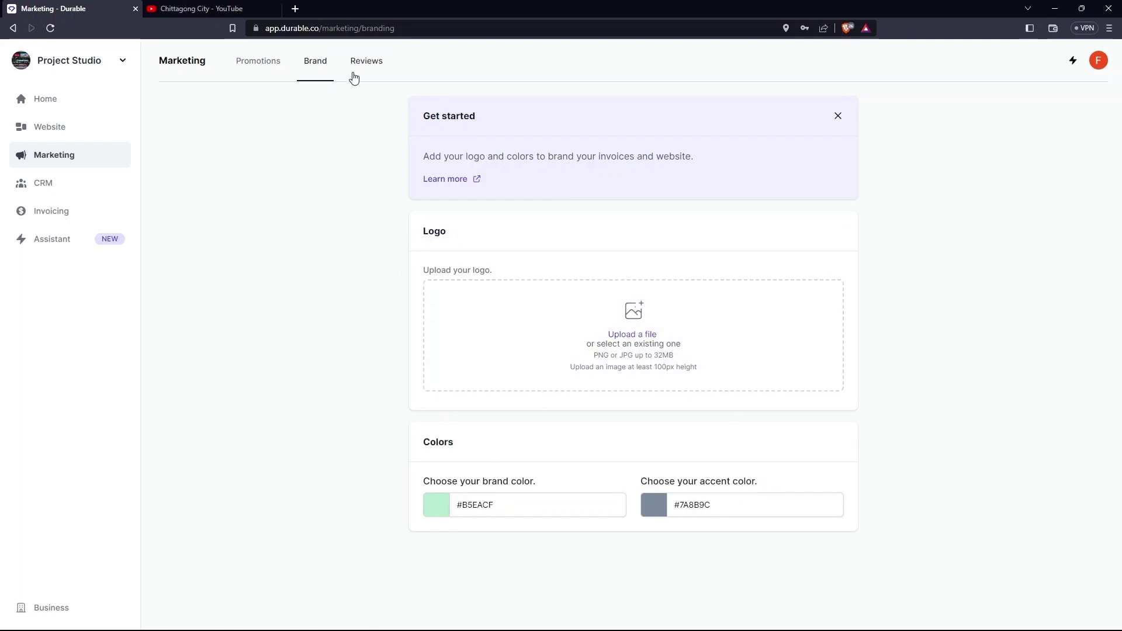
click(366, 68)
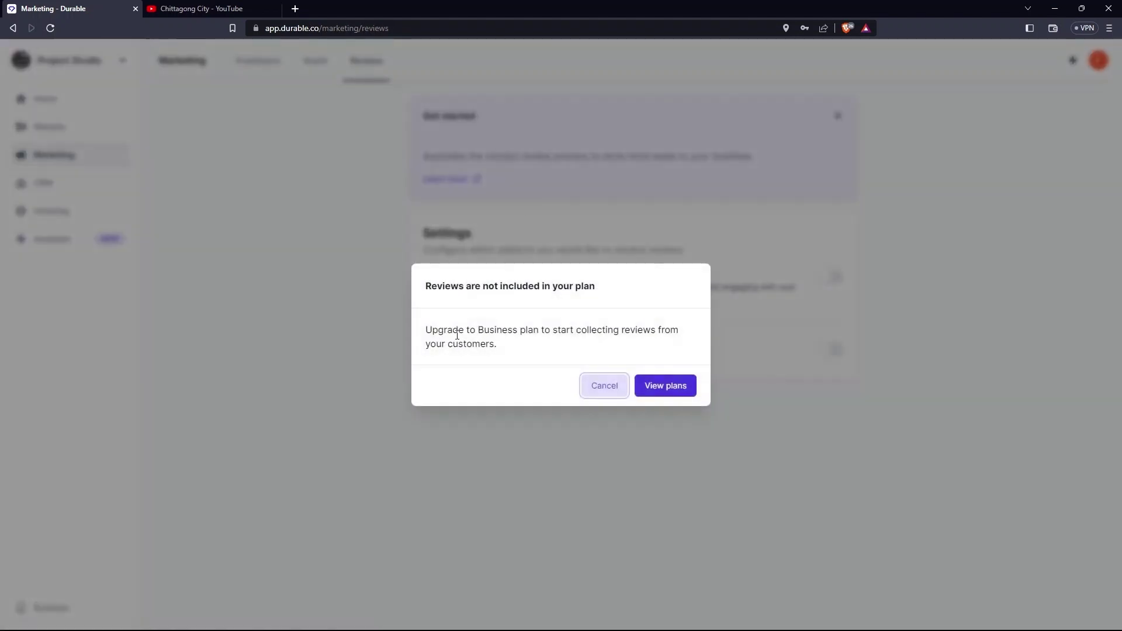
drag(428, 331, 512, 359)
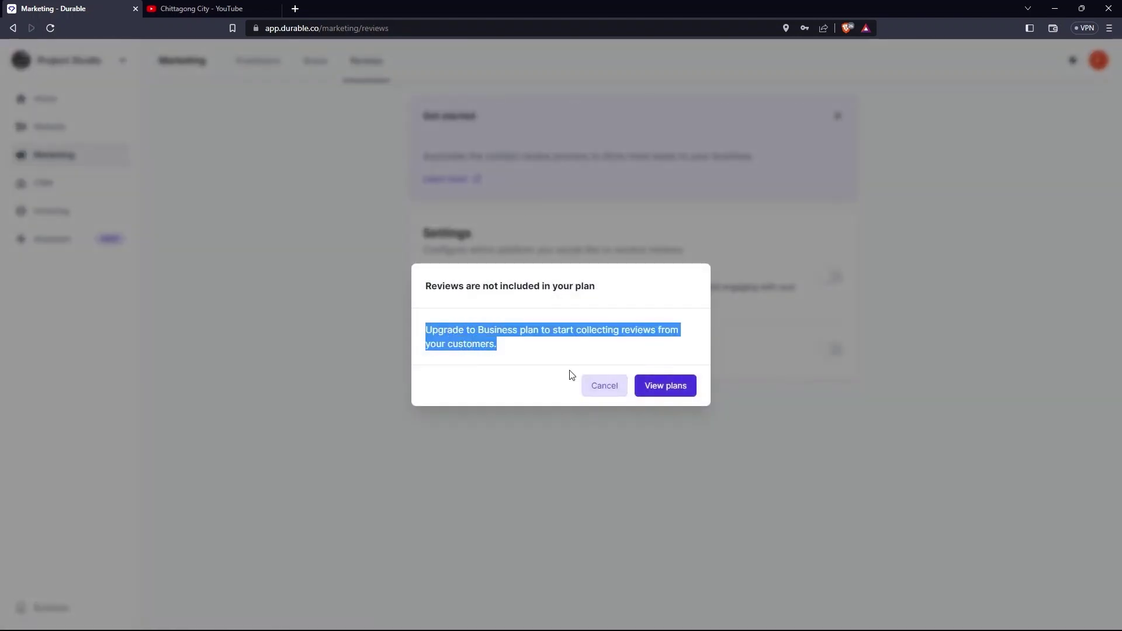
click(608, 388)
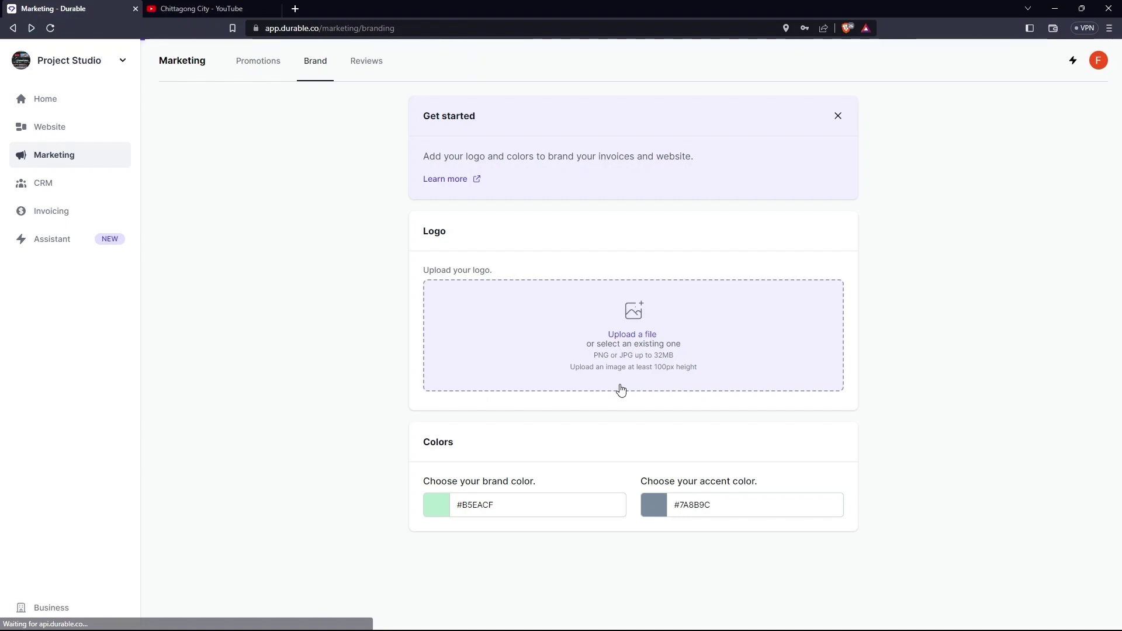
Step: Look over the Create promotion choices (Google Ad, Facebook Post, Tweet, Email), then close them
click(272, 64)
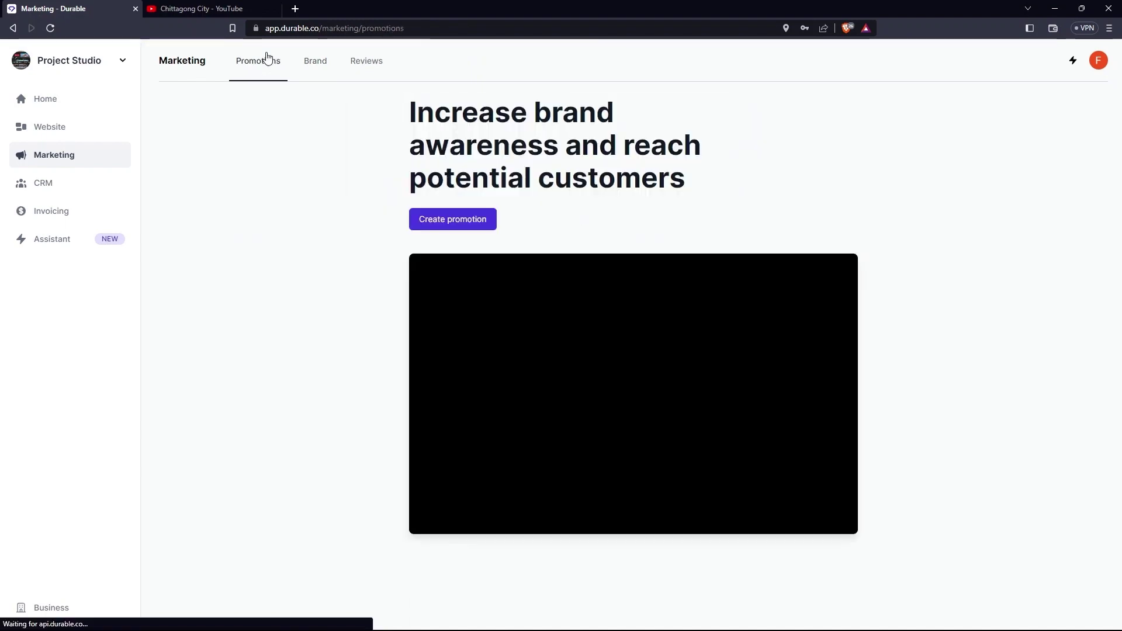
click(449, 223)
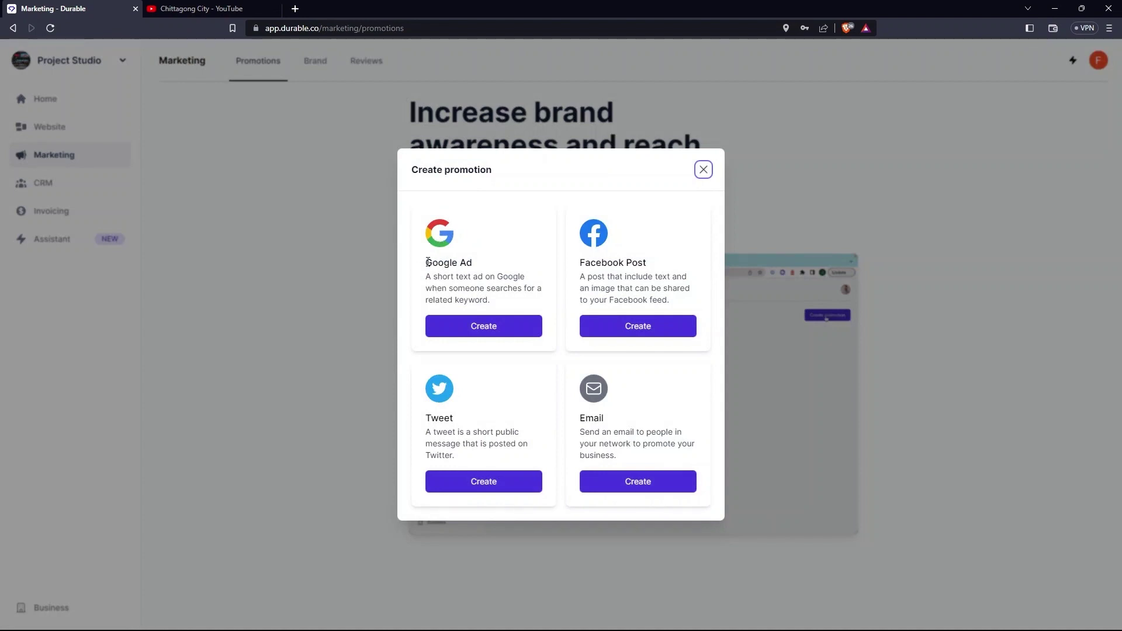
drag(426, 262, 481, 266)
drag(581, 263, 652, 268)
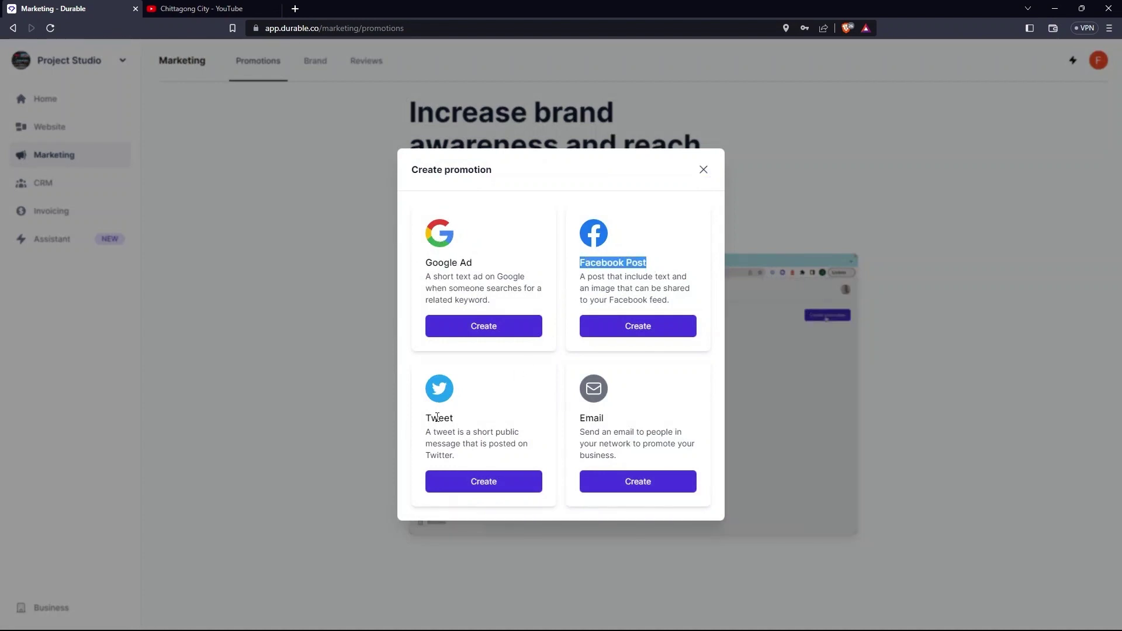
drag(426, 418, 462, 424)
drag(577, 421, 603, 427)
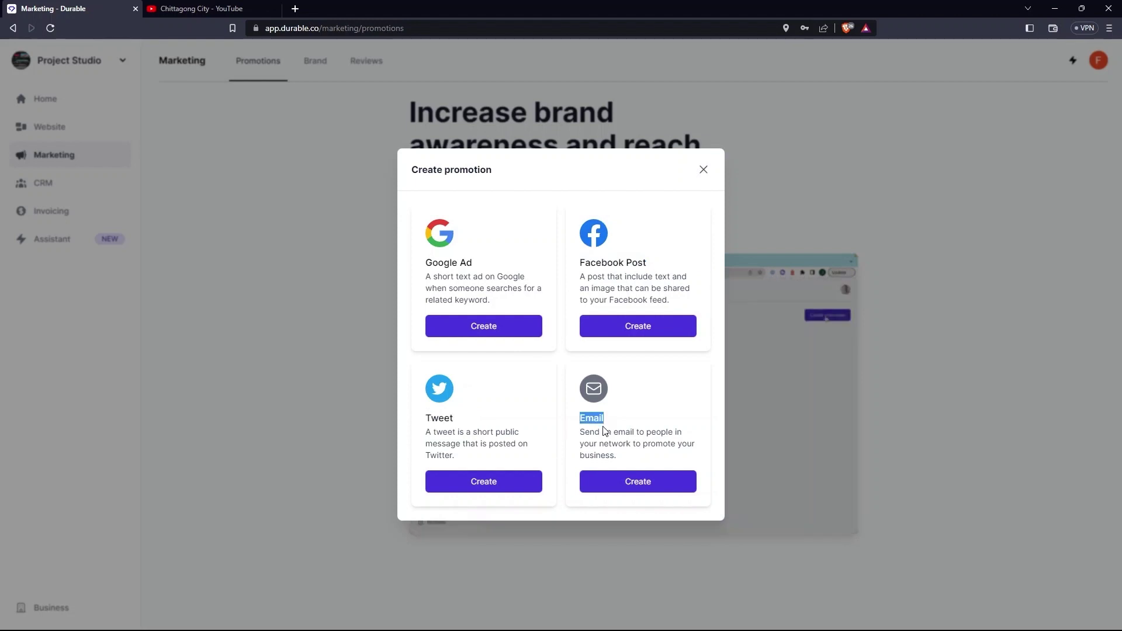
click(704, 169)
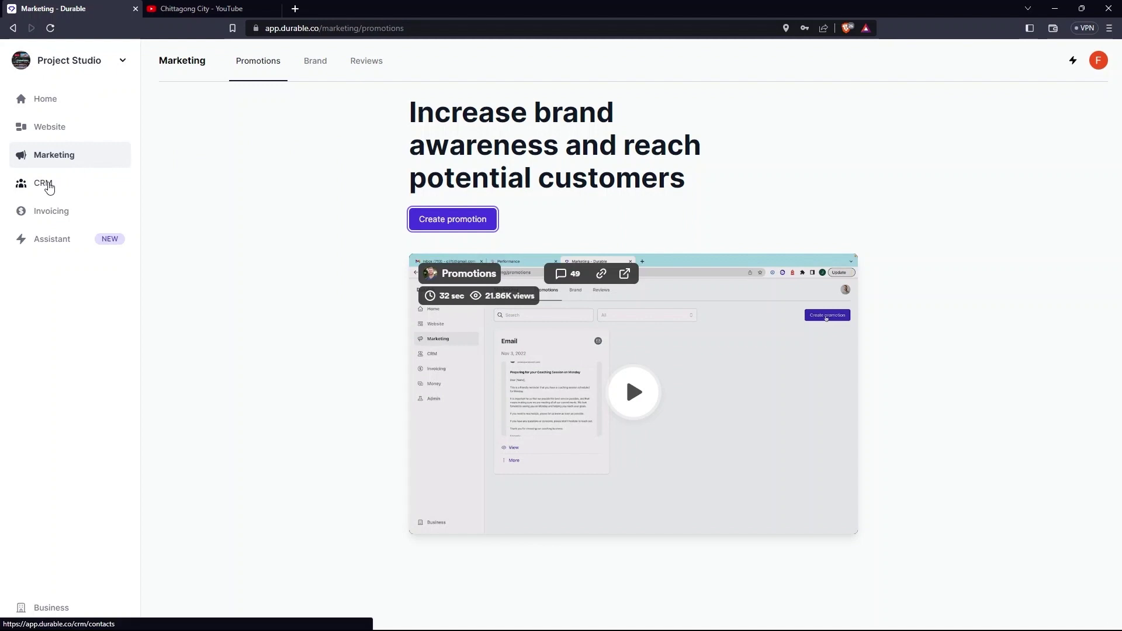
click(47, 183)
Step: Start a new CRM contact and enter the contact's first name
drag(383, 121, 741, 160)
click(781, 133)
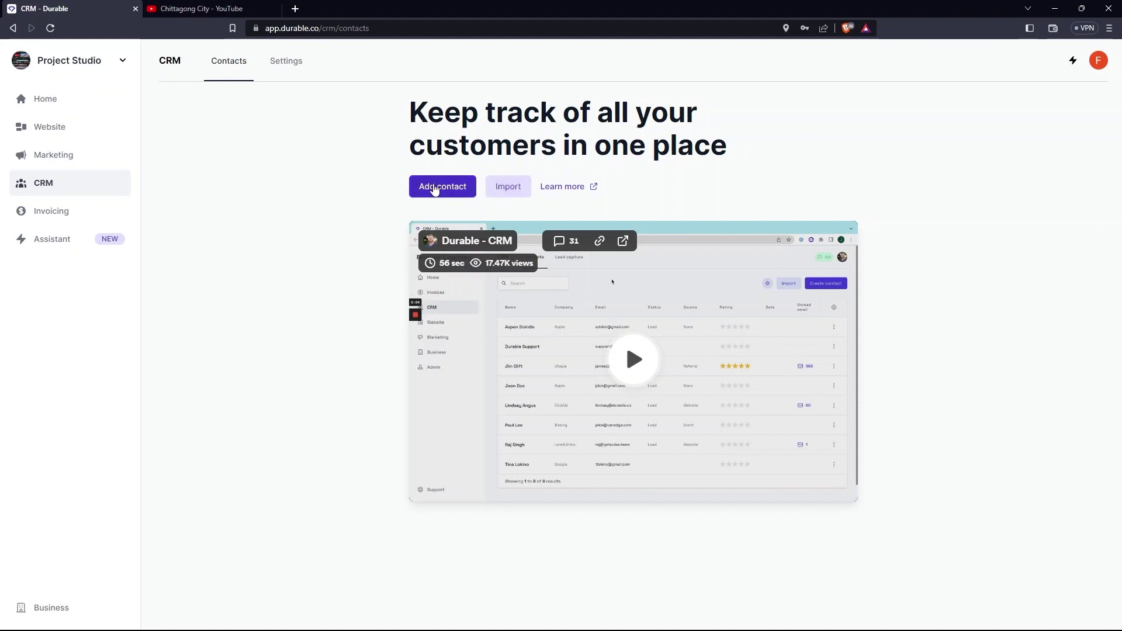
click(446, 186)
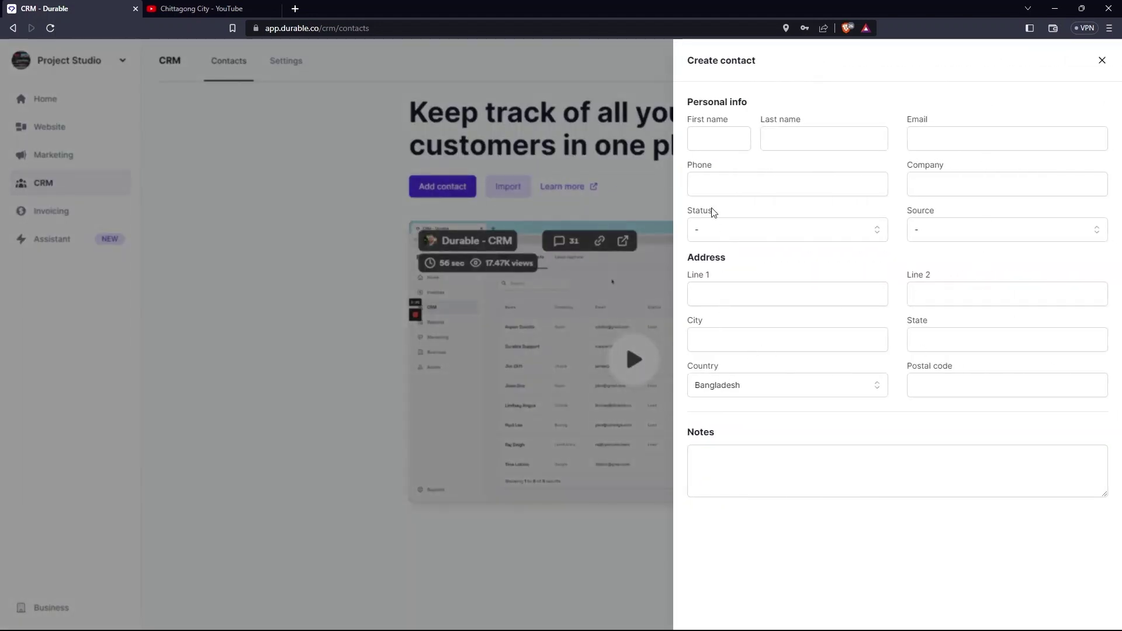
click(707, 137)
text(John Doe)
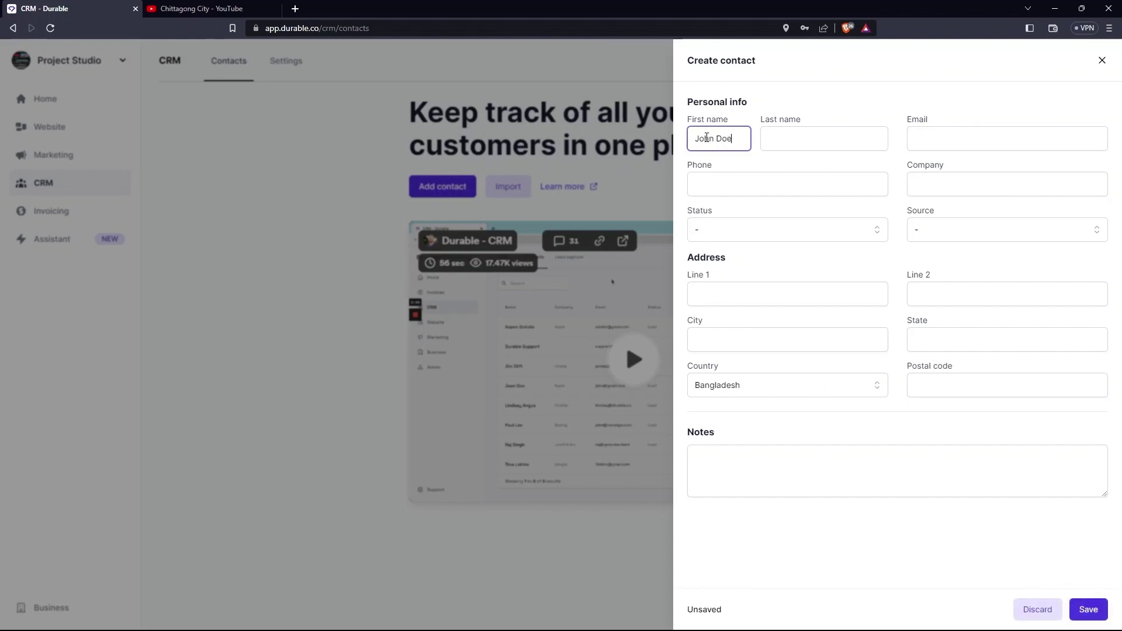
key(Tab)
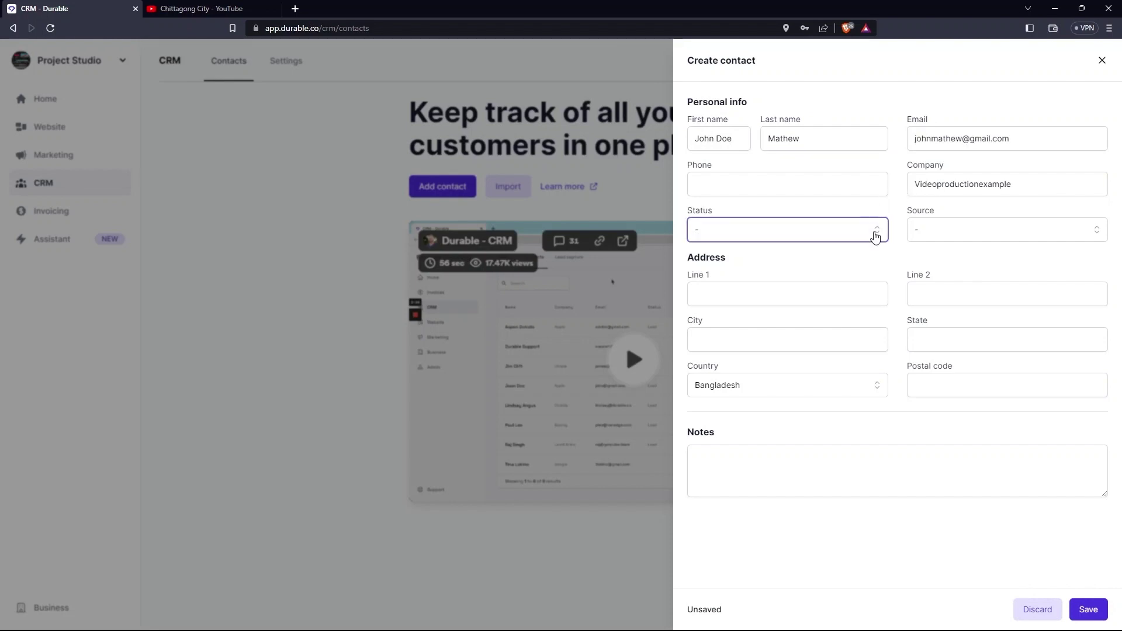
Step: Set the contact's status to Lead and its source to Event
click(876, 230)
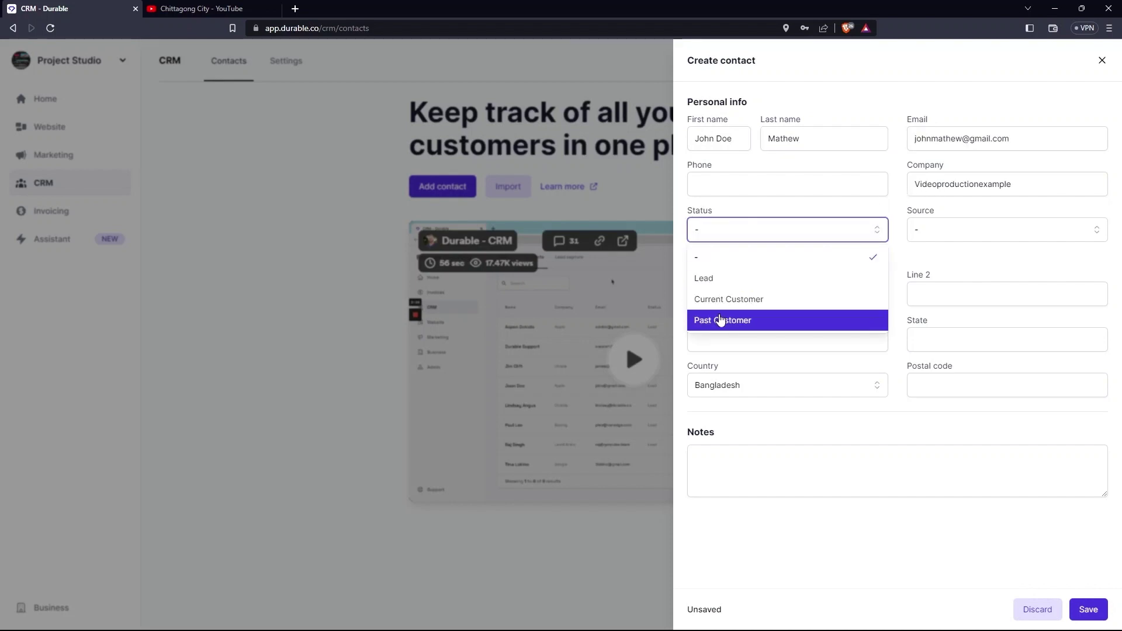
click(747, 279)
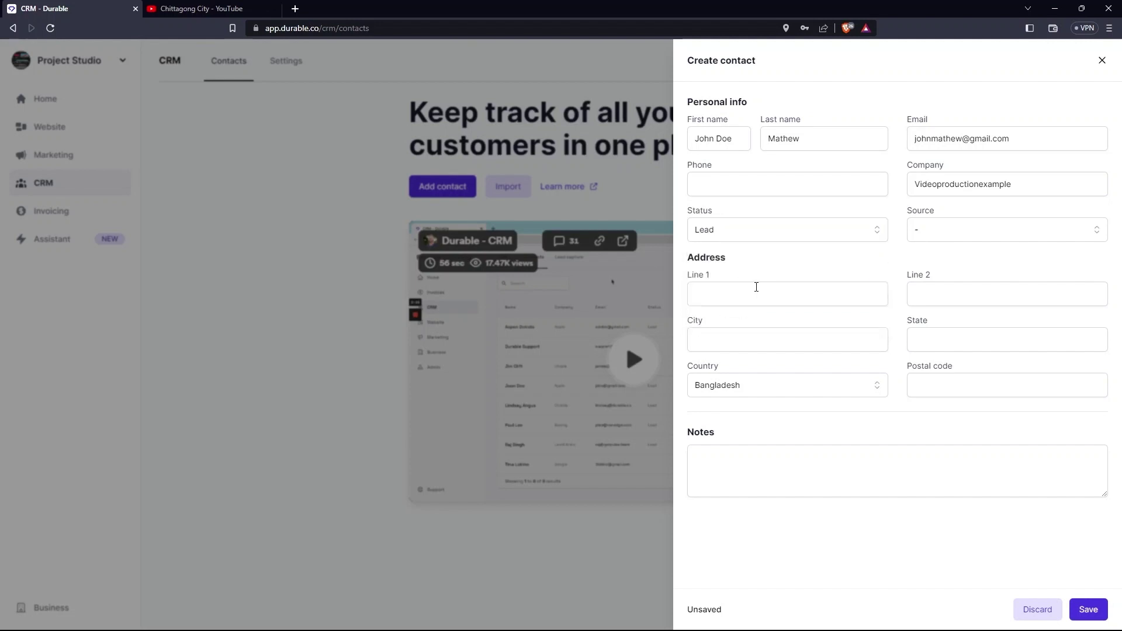
drag(916, 212, 947, 213)
click(943, 229)
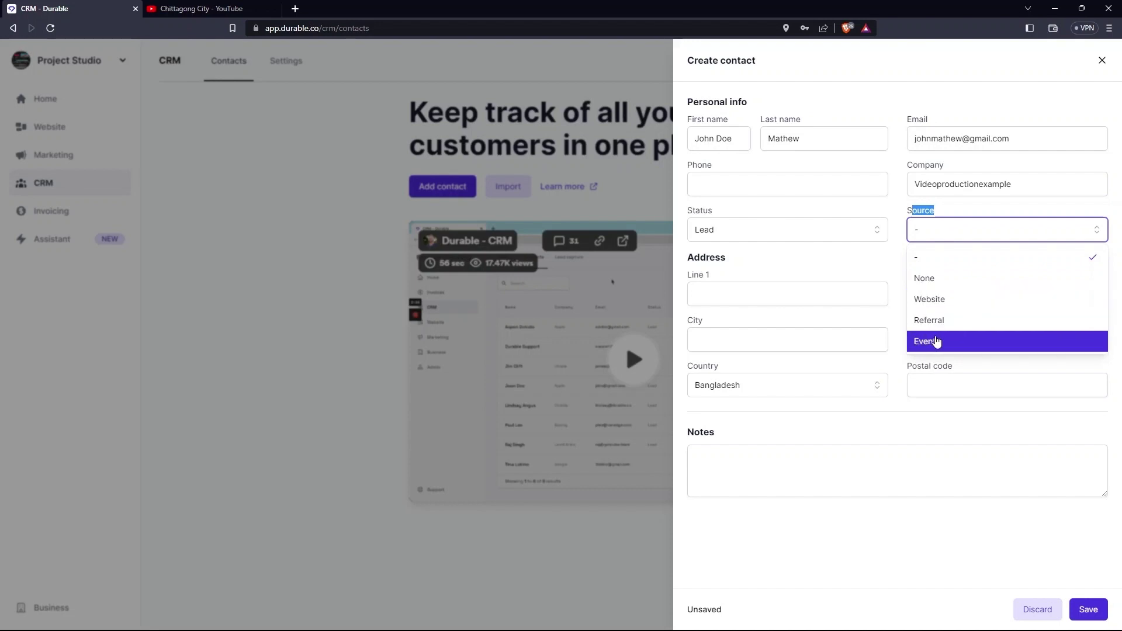
click(918, 342)
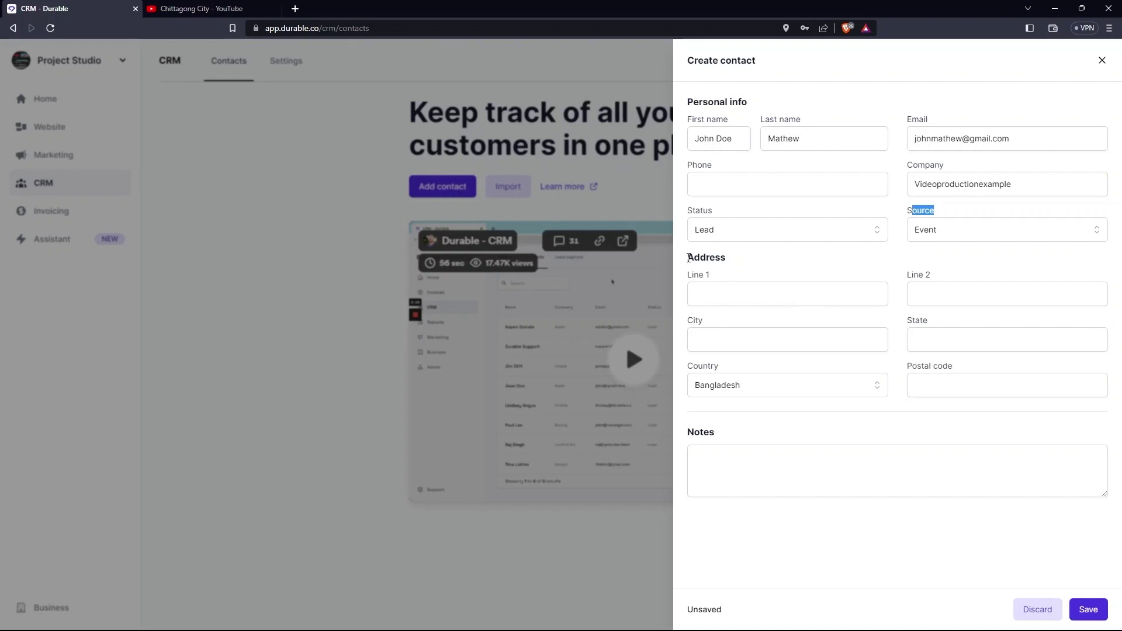
Step: Step through the address fields and Notes, then save the new contact
drag(687, 258, 720, 260)
click(722, 287)
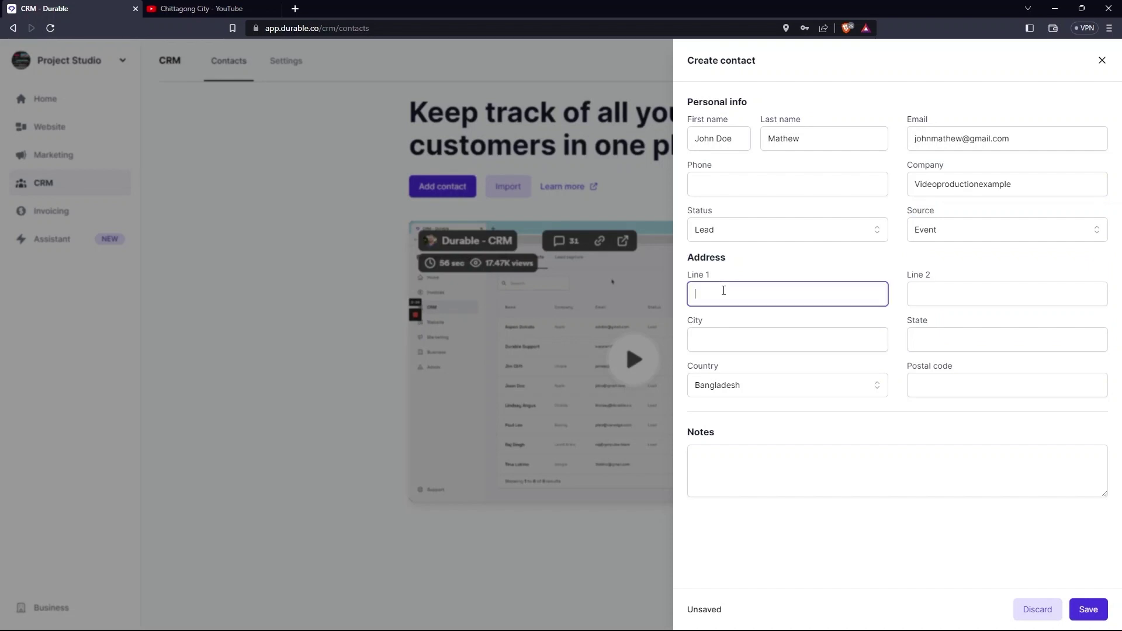
click(913, 301)
click(850, 343)
click(921, 343)
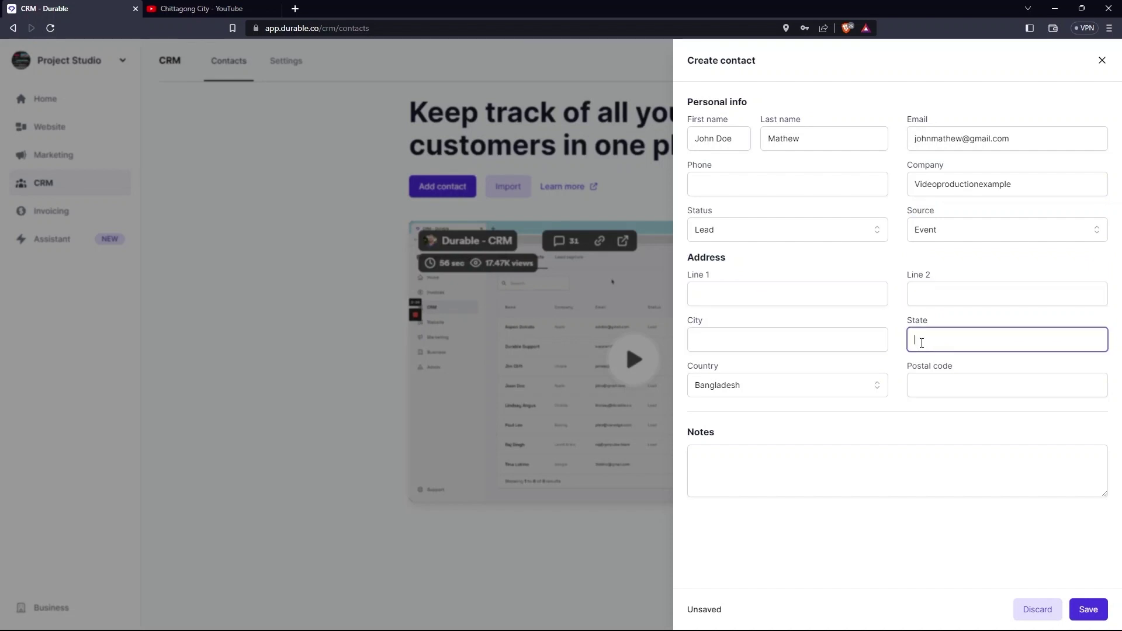
click(926, 381)
click(817, 458)
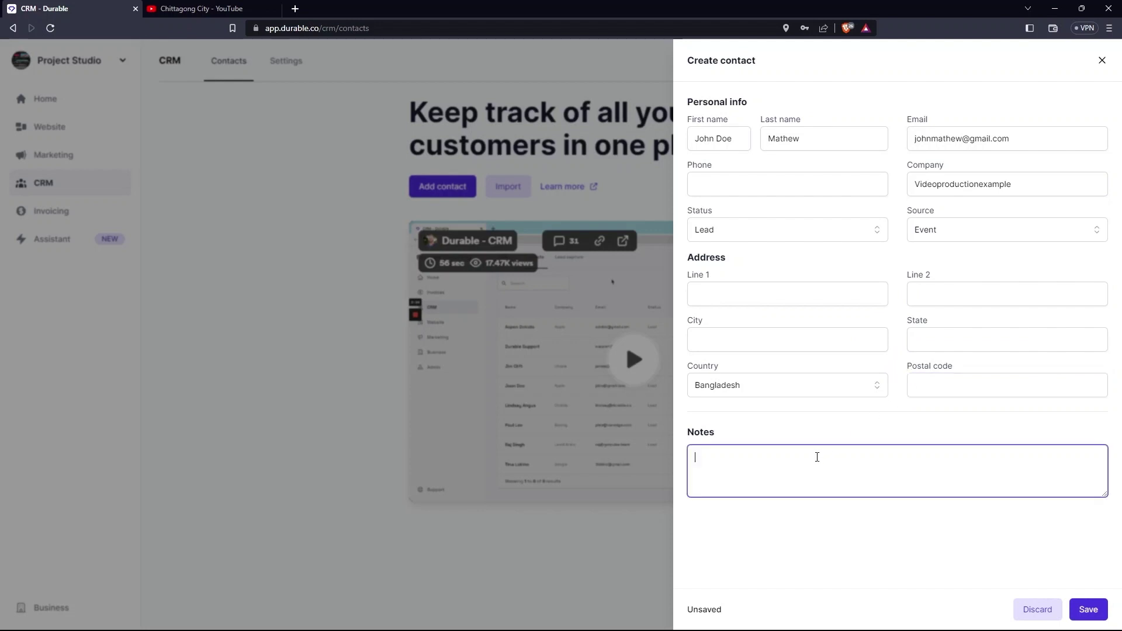
click(1088, 610)
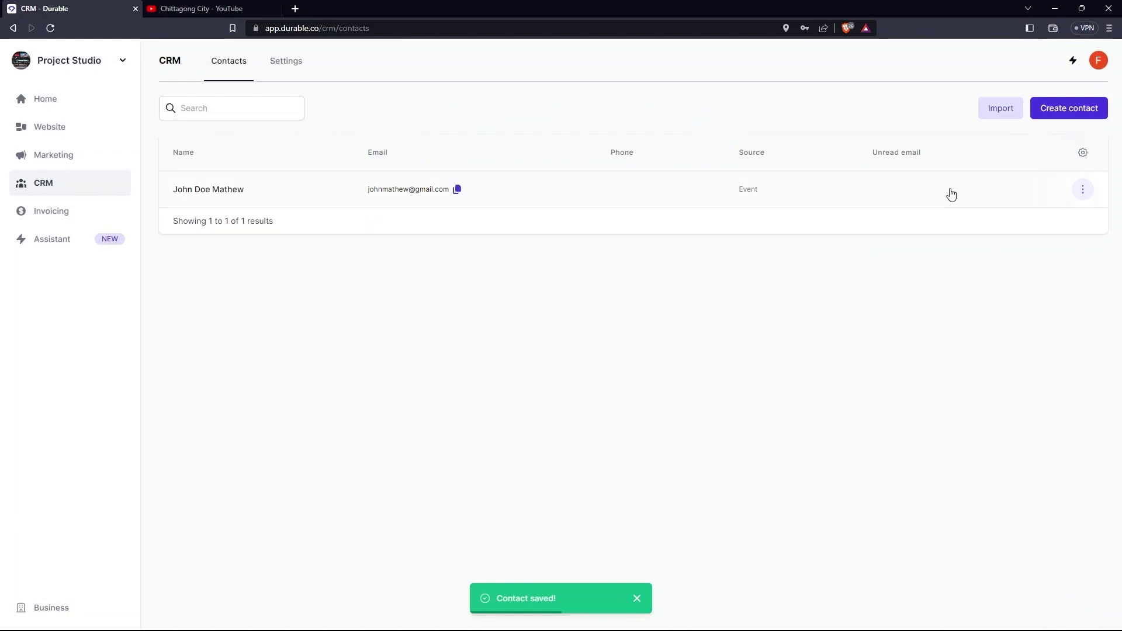
Step: Check the contact row's actions menu, dismiss it, and go to the Invoicing section
click(1083, 189)
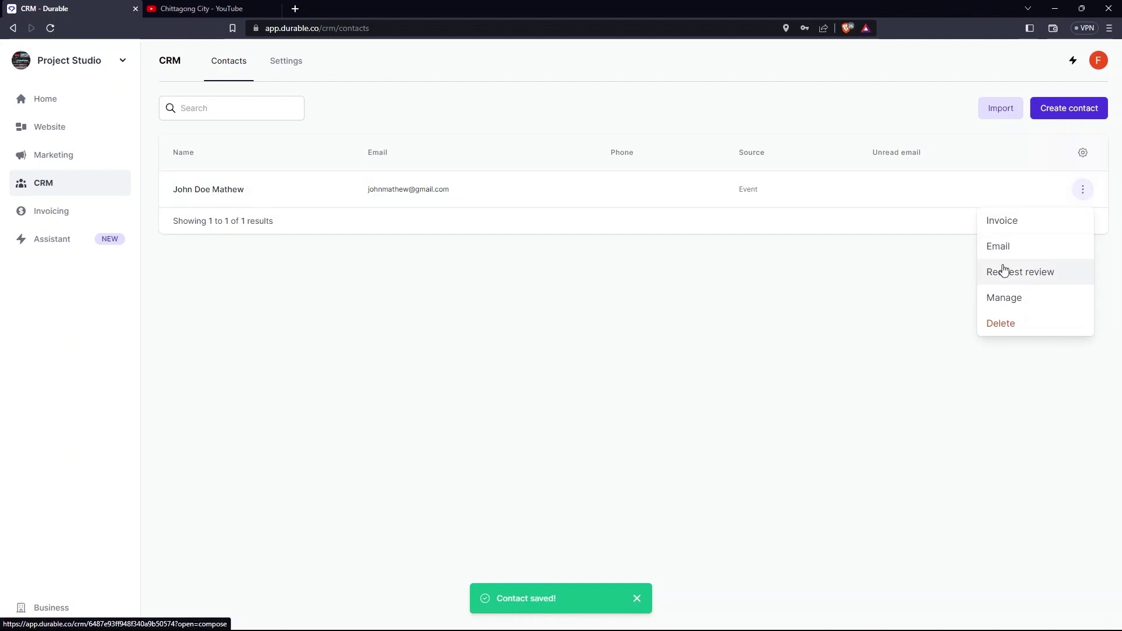
key(Escape)
click(68, 220)
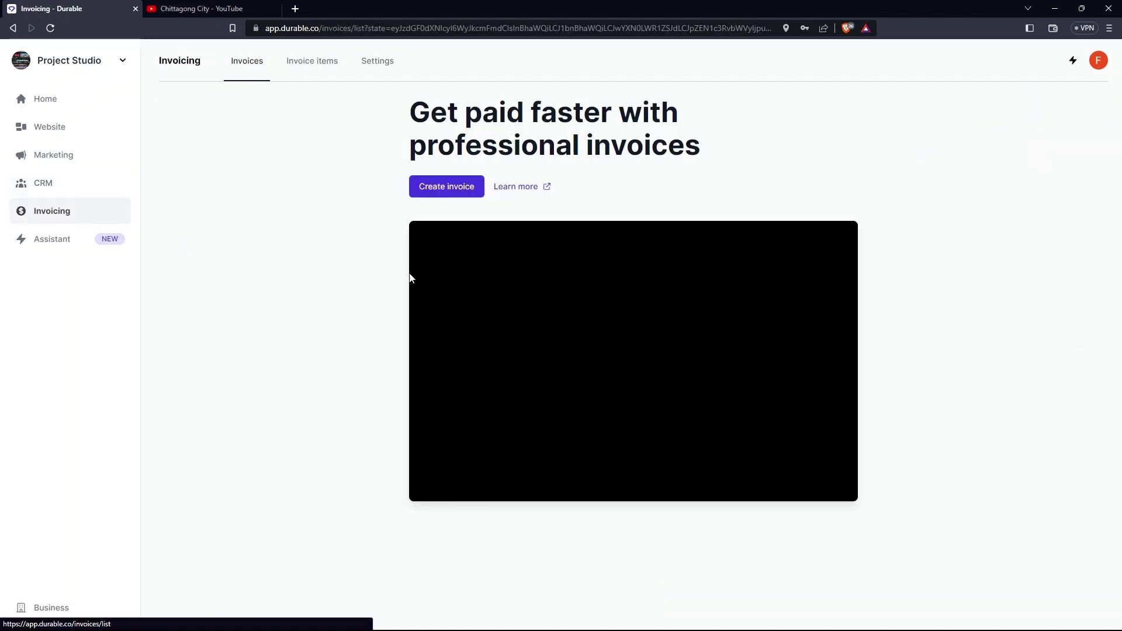
drag(411, 111, 720, 152)
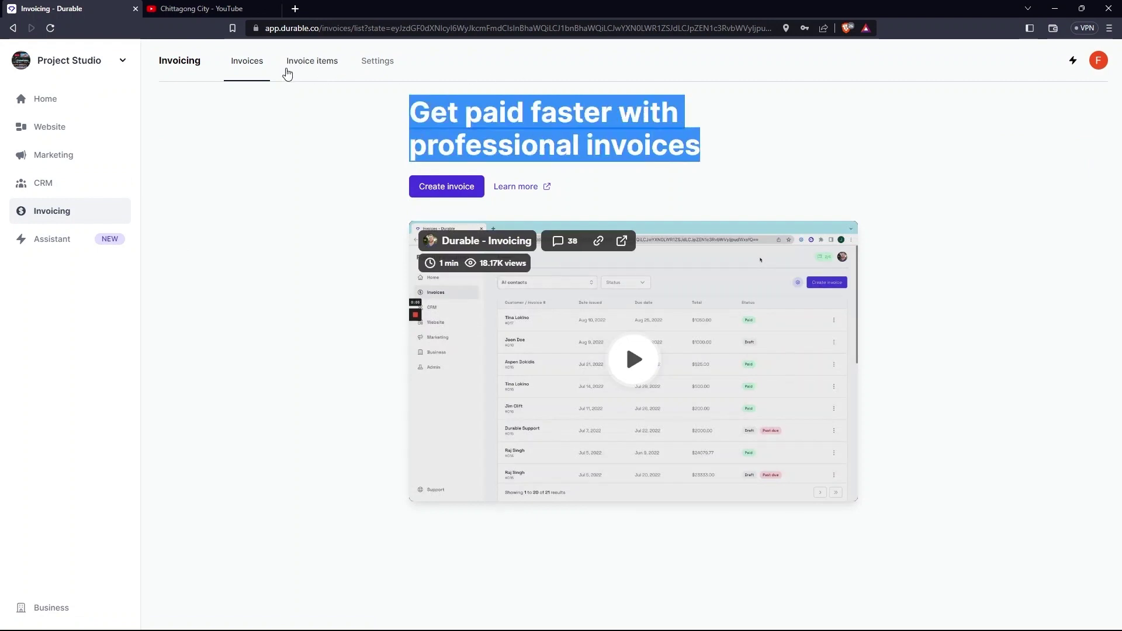
Step: Look over the Invoice items and tax Settings tabs, then start a new invoice
click(322, 74)
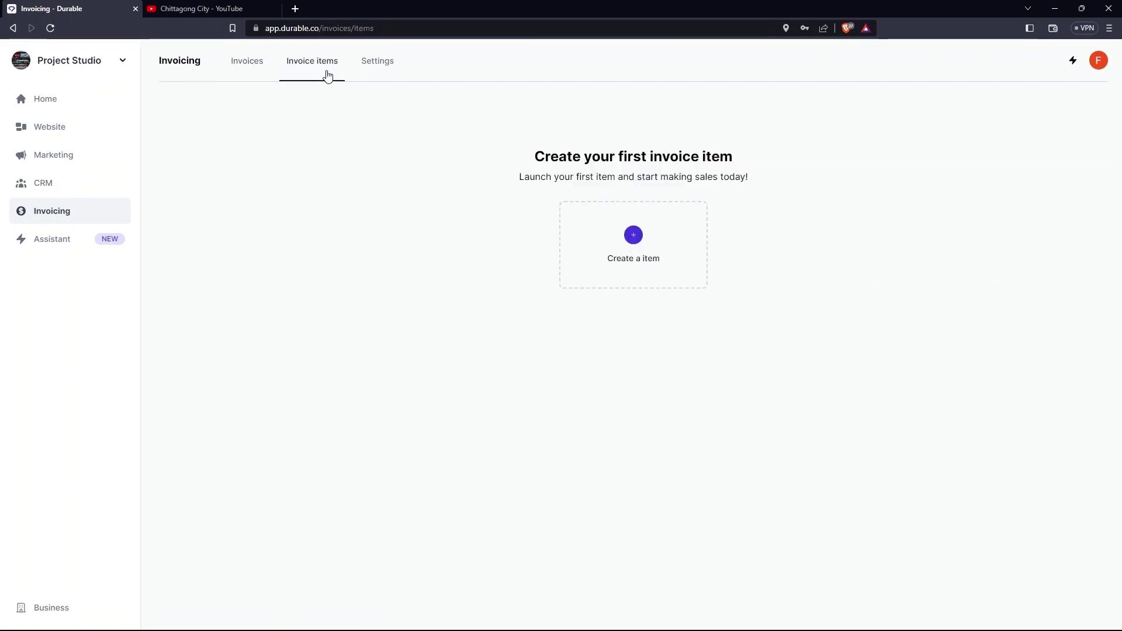
click(635, 239)
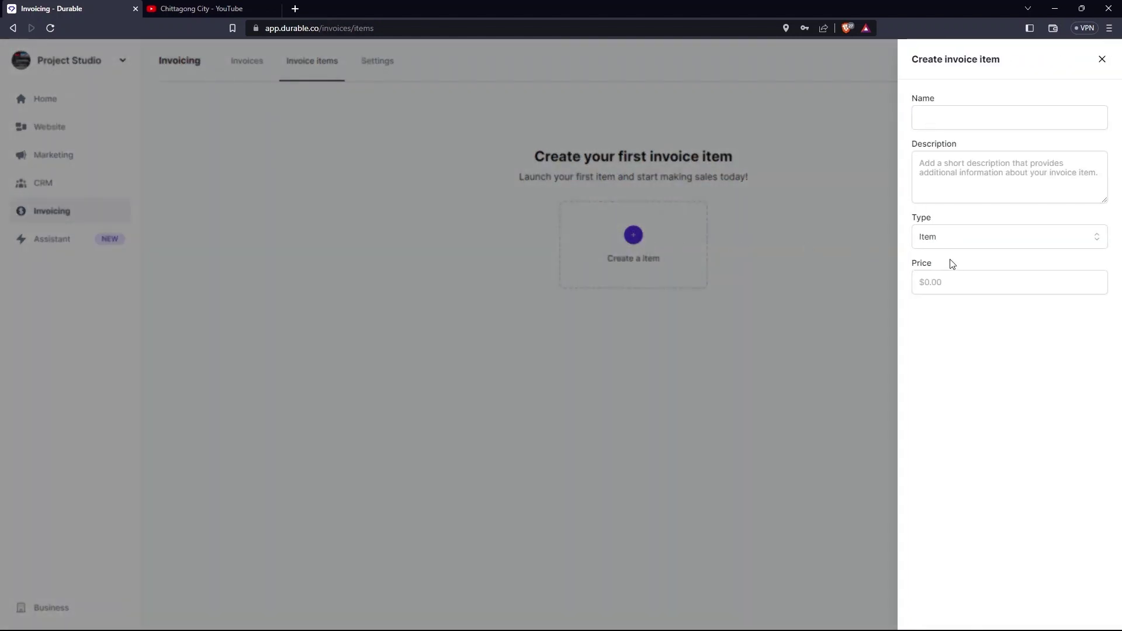
click(1102, 59)
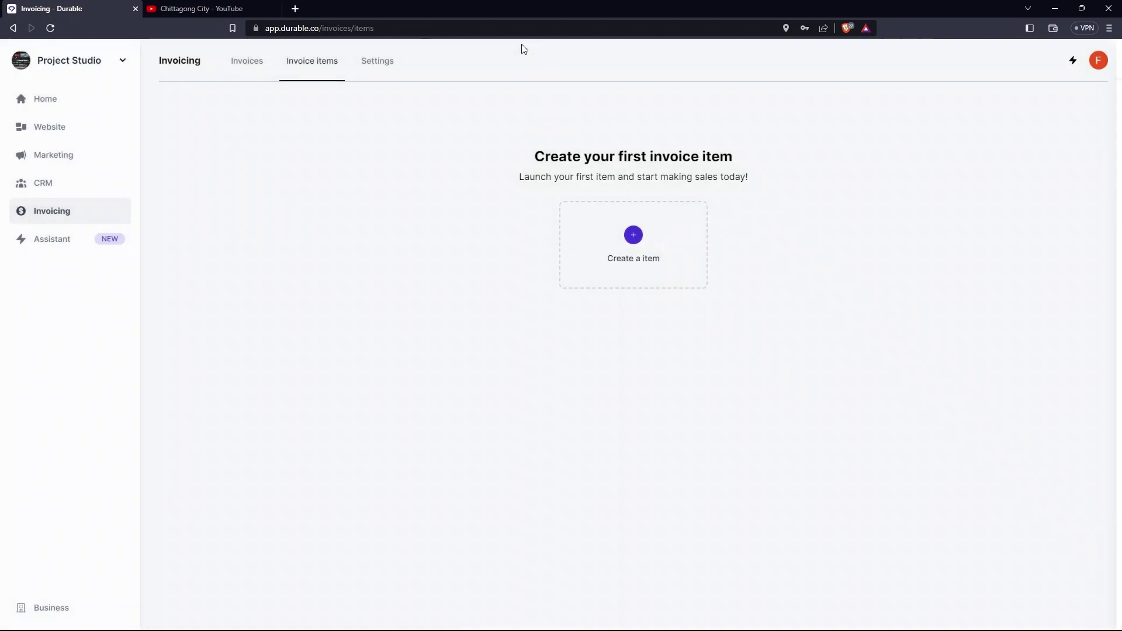
click(389, 60)
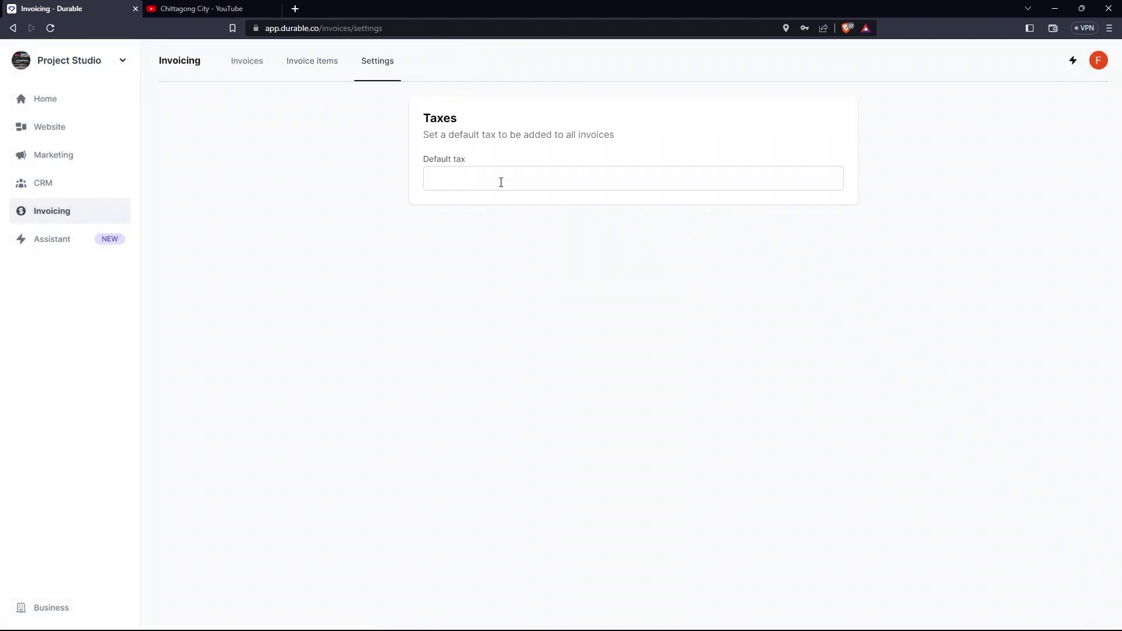
drag(421, 118, 614, 135)
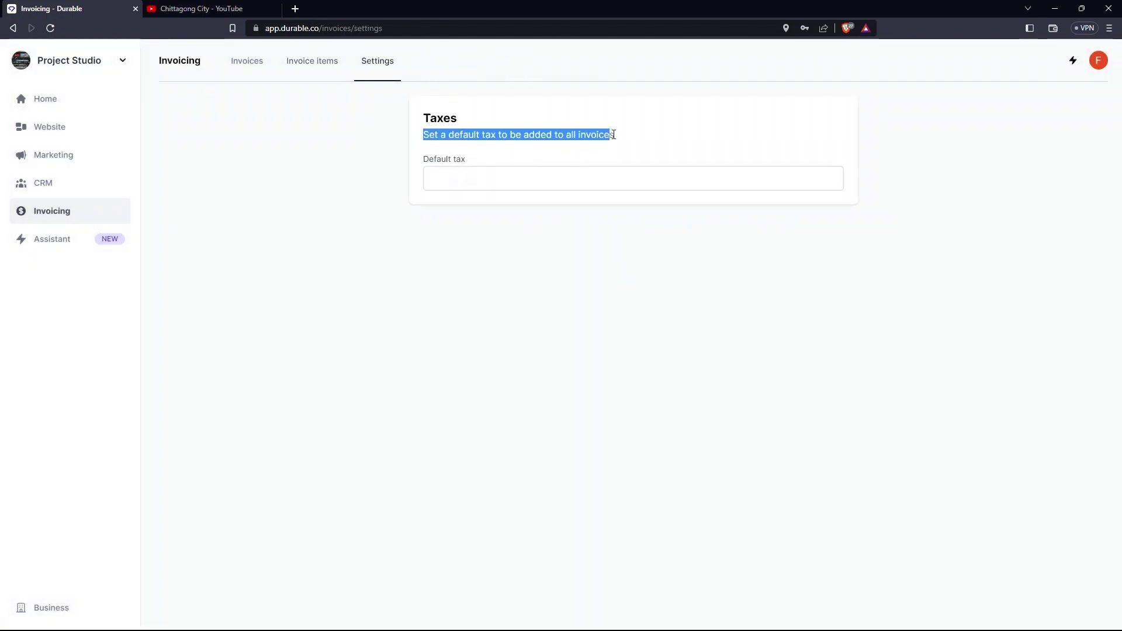
click(246, 65)
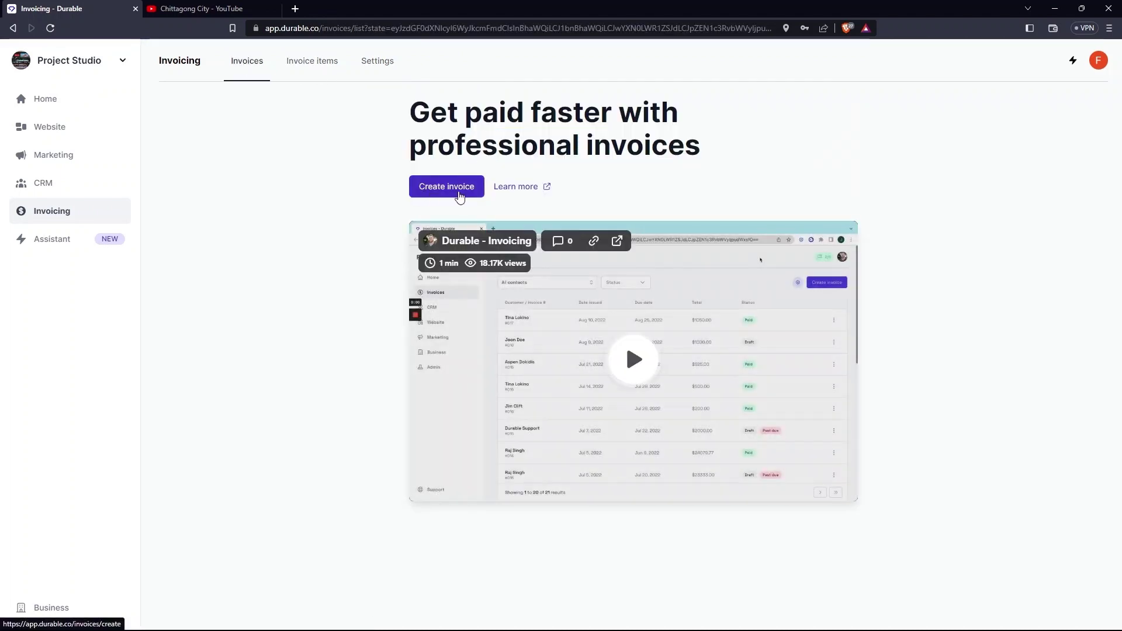
click(427, 190)
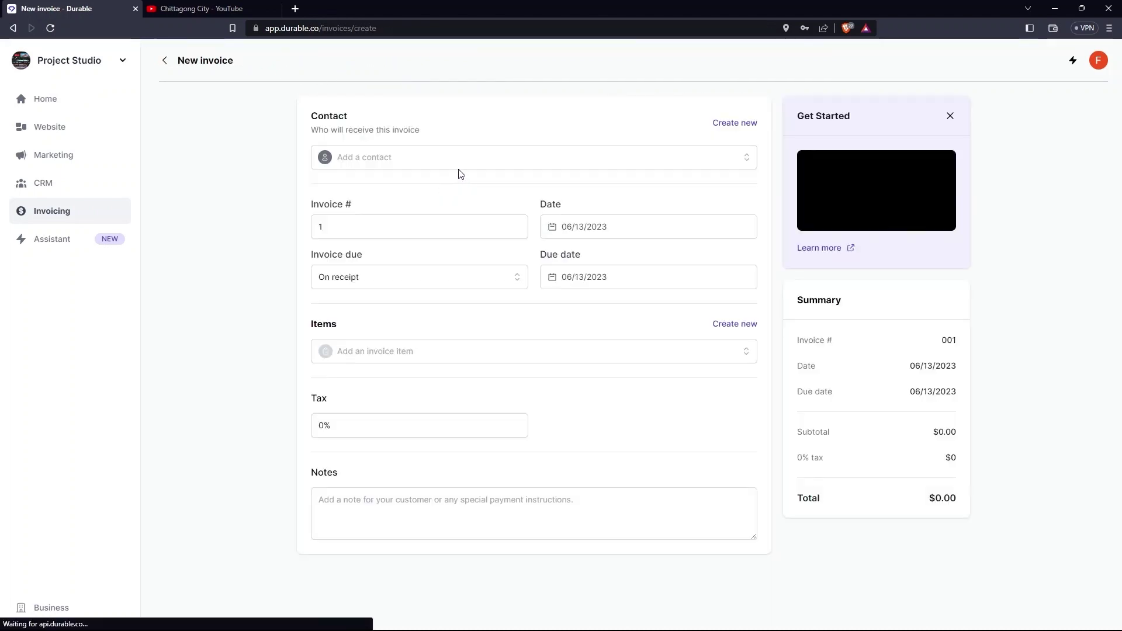
Step: Bill the invoice to the saved contact and set its date to June 14, 2023
click(444, 156)
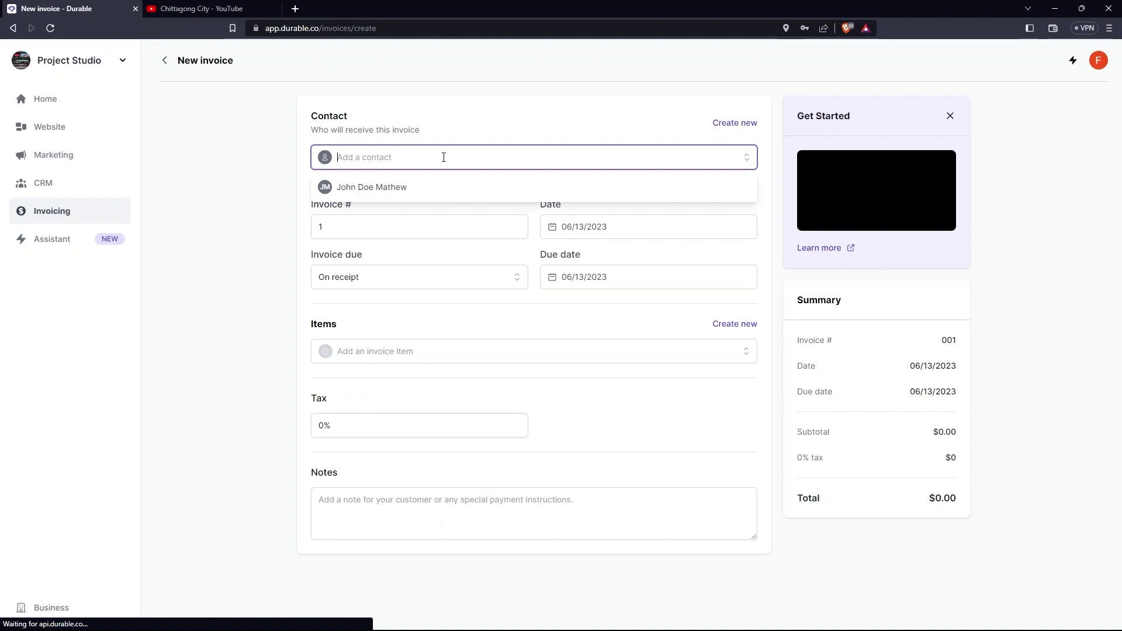
click(401, 193)
click(375, 219)
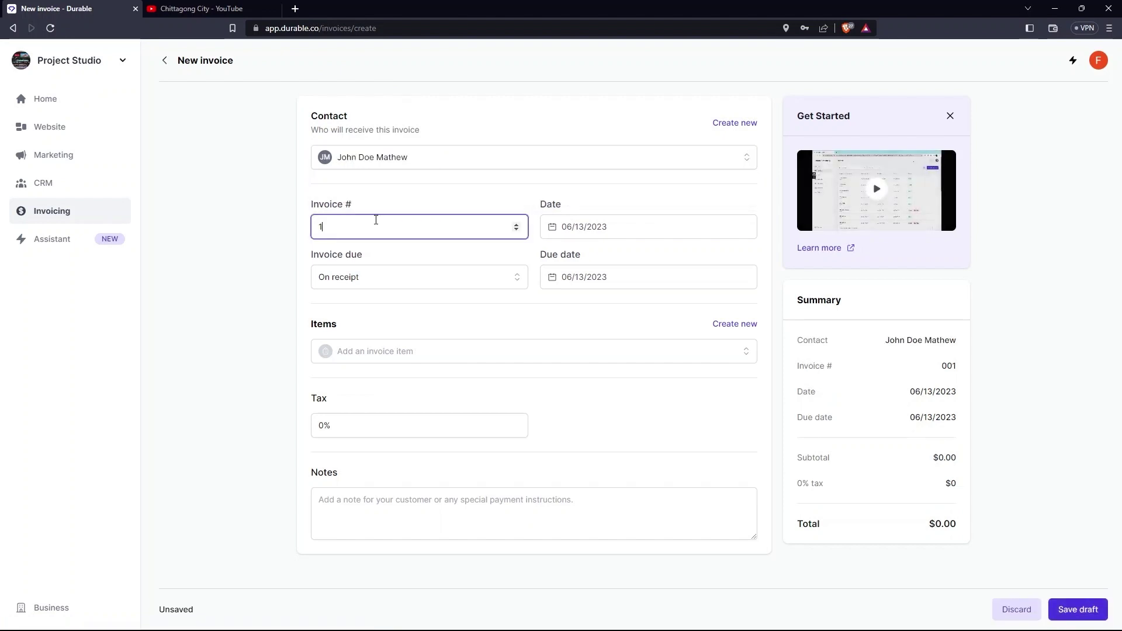
click(581, 226)
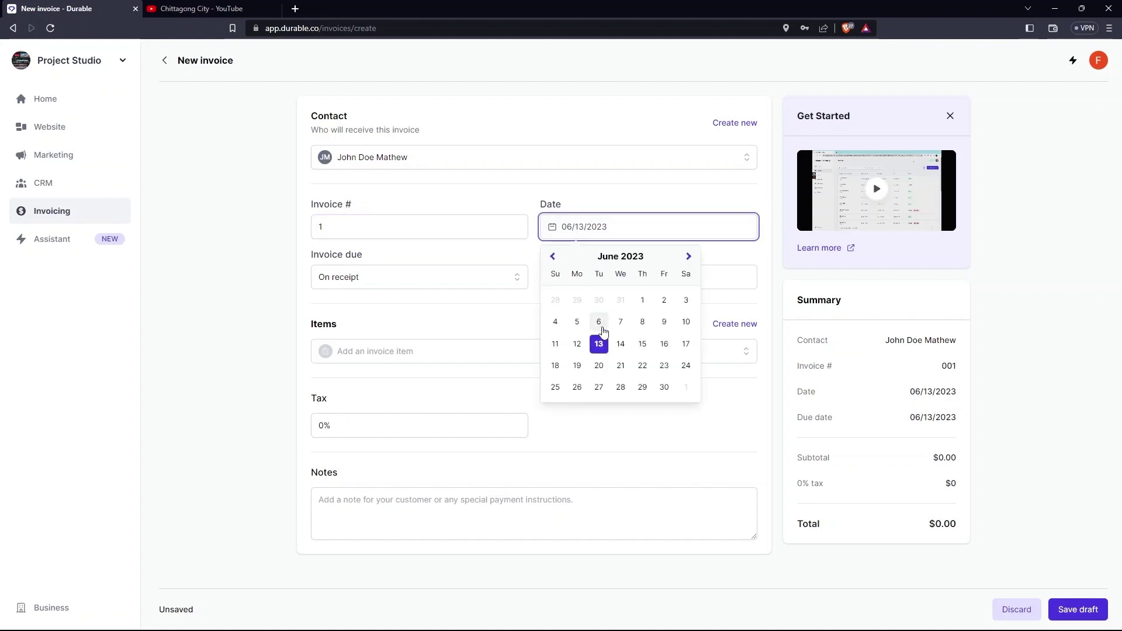
click(618, 343)
Step: Begin adding a brand-new invoice item to the invoice
click(387, 354)
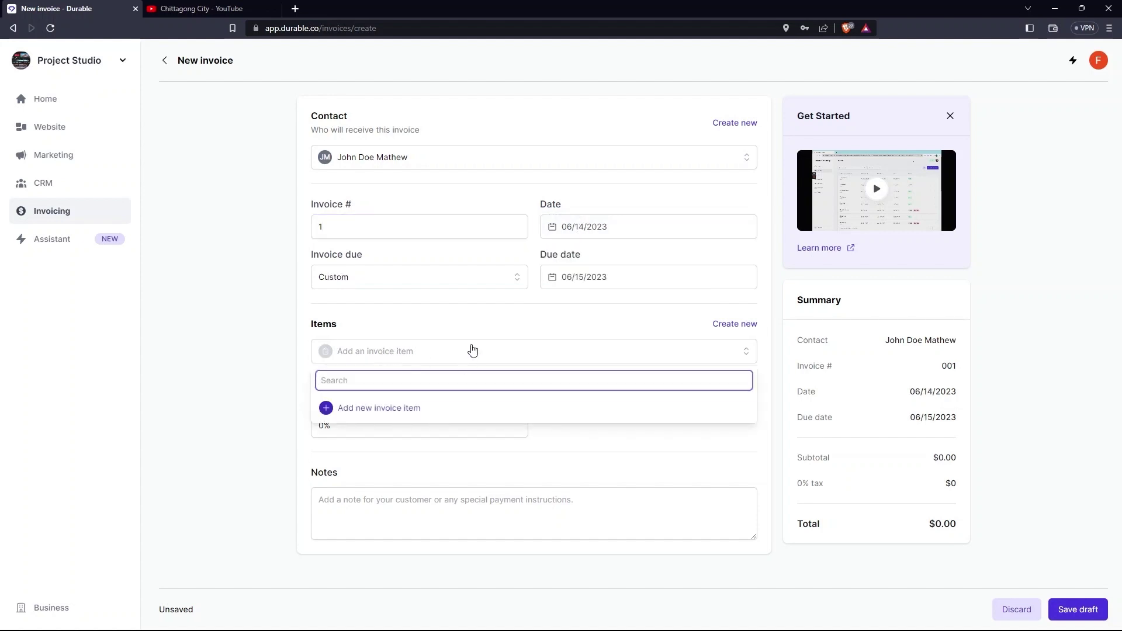
click(391, 408)
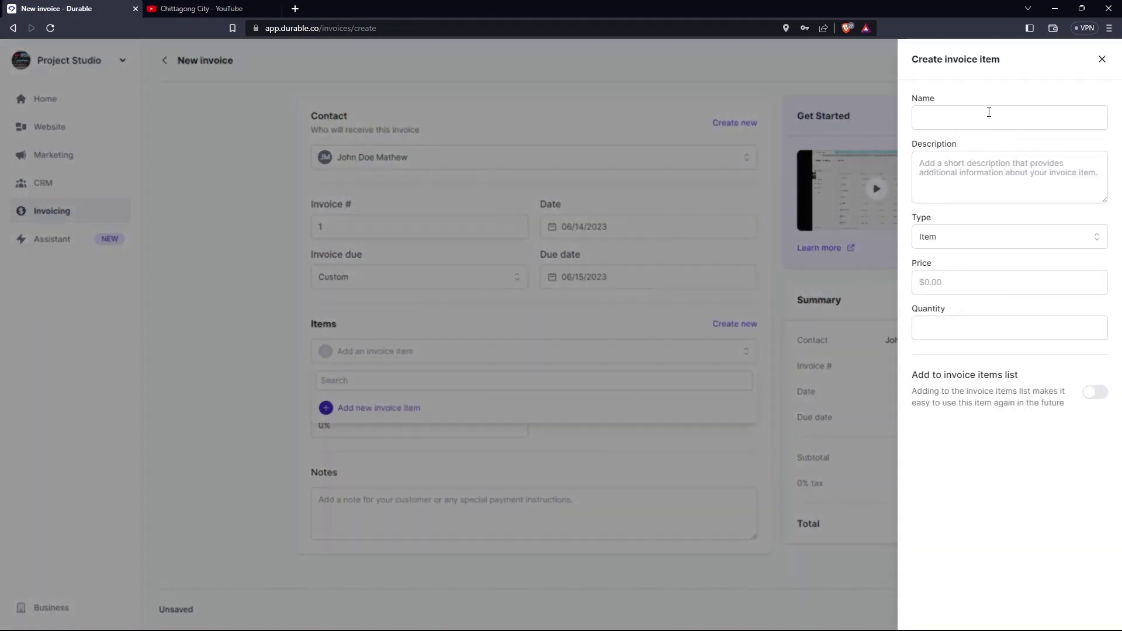
click(988, 112)
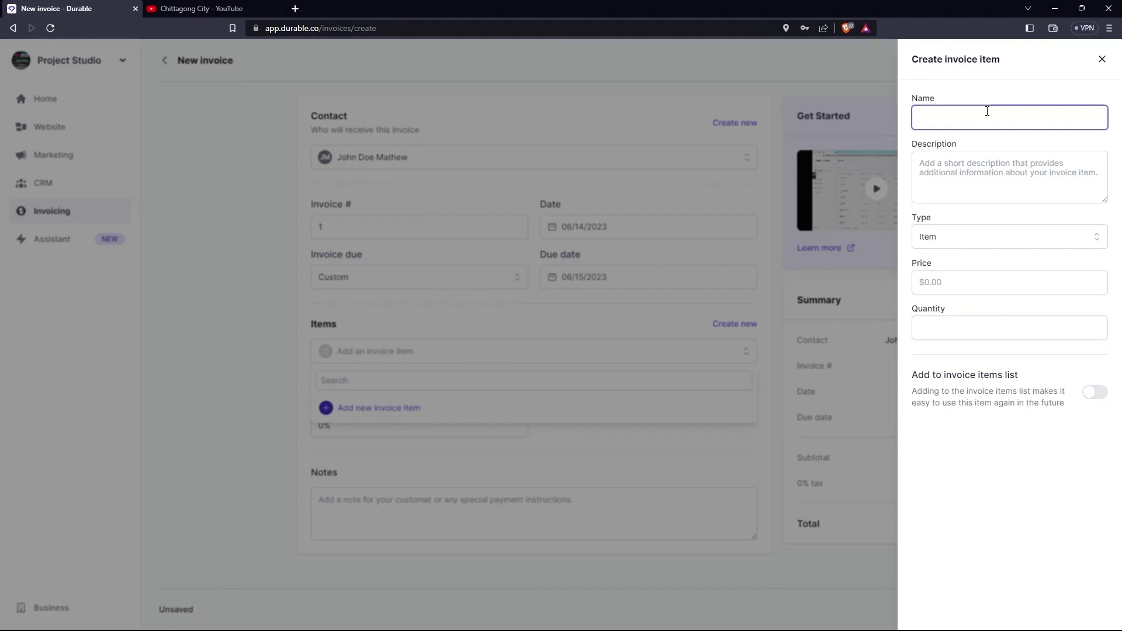
Step: Create the hourly Standard Video Editing Package item at $50 for 5 hours, kept in the items list
text(Standard Video Editing Package)
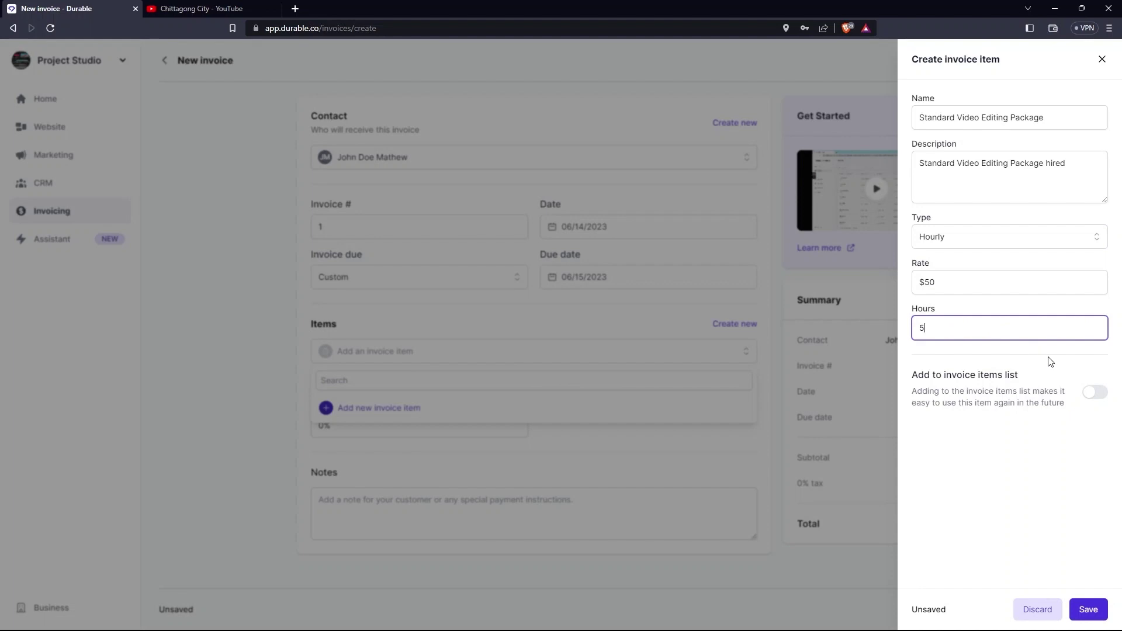
click(1095, 394)
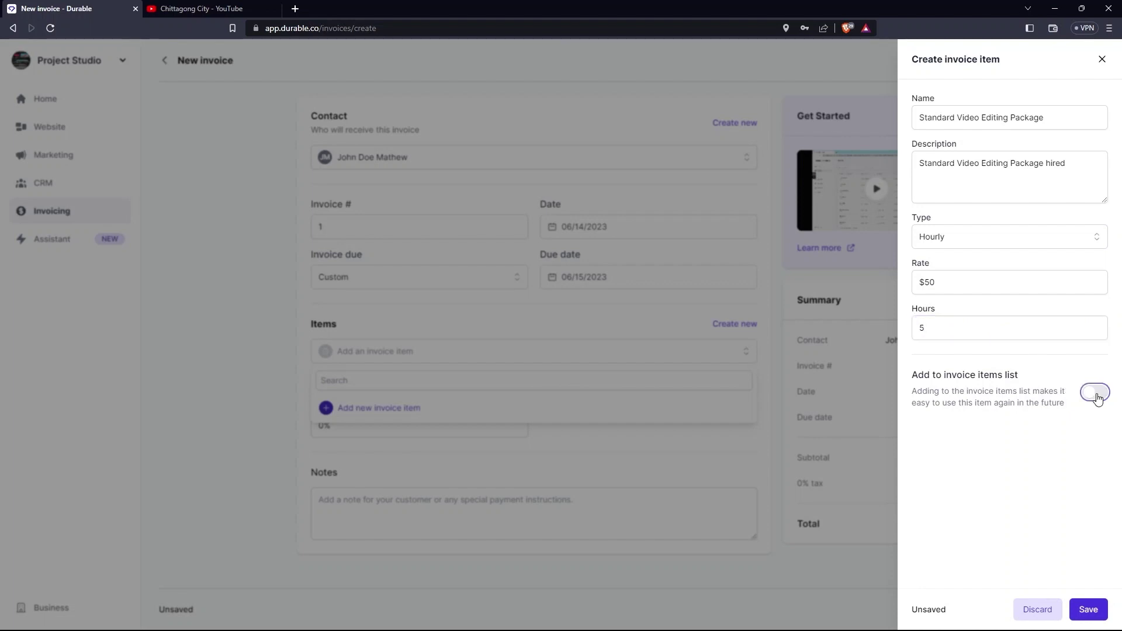
click(1088, 610)
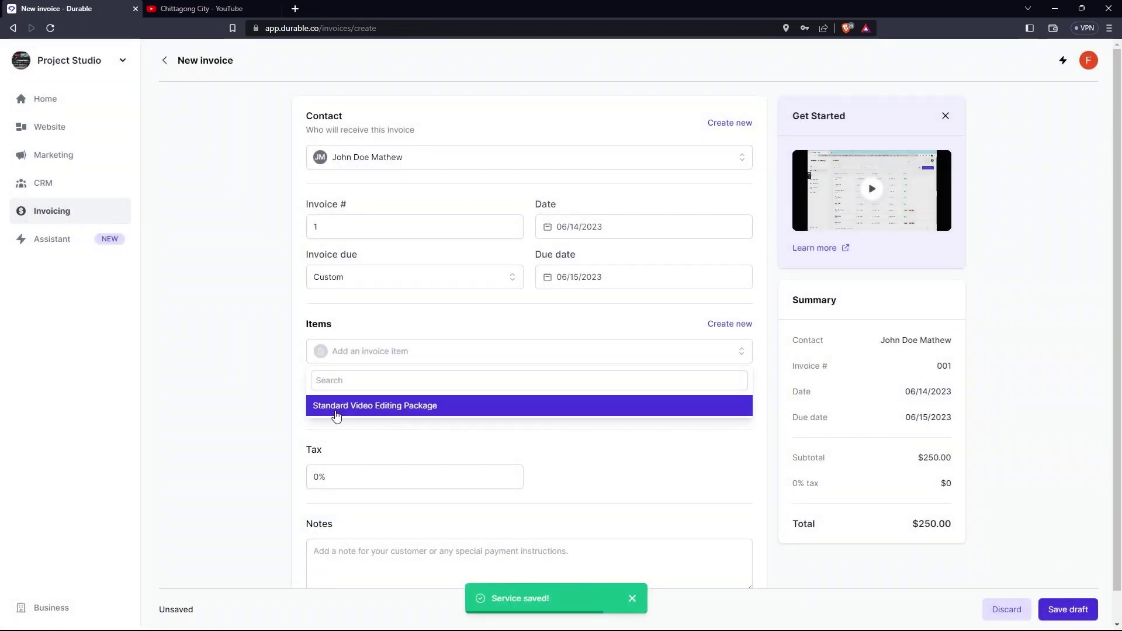
click(441, 408)
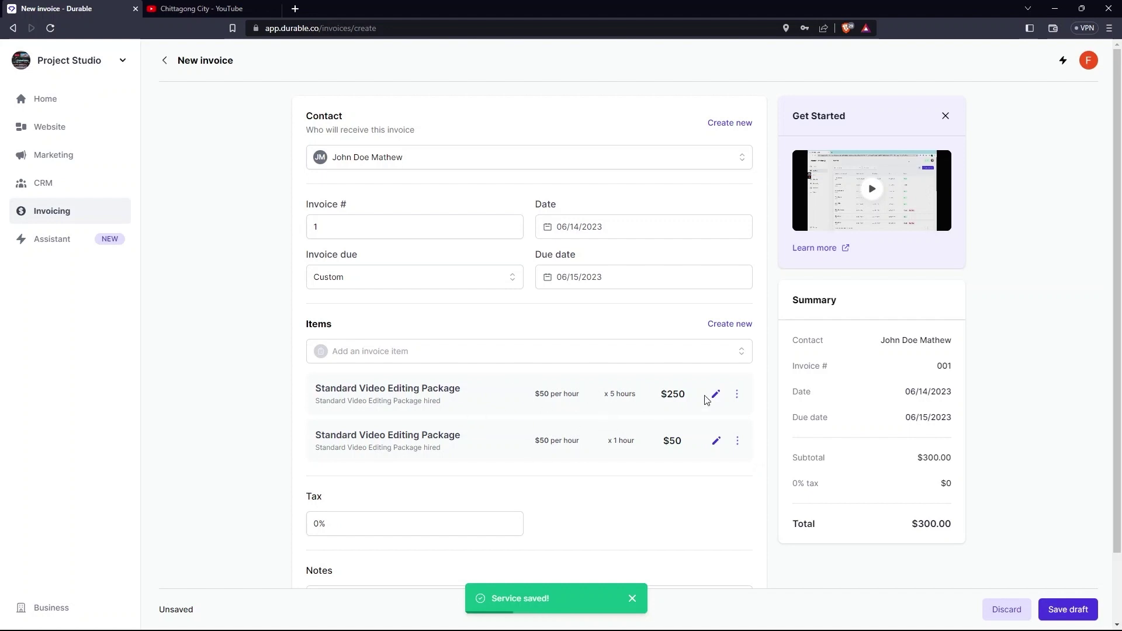
Step: Set tax to 5%, add the note 'Thank you for hiring us!', save the draft and preview it
scroll(706, 400, down, 2)
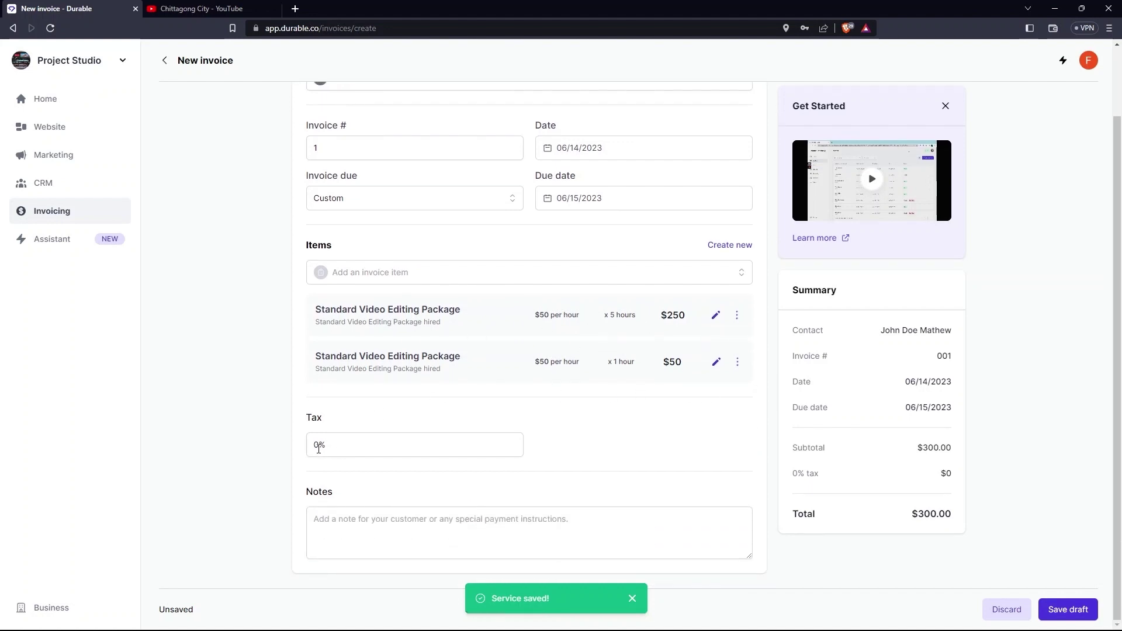
click(318, 449)
key(BackSpace)
text(5)
click(410, 526)
text(Thank you for hiring us!)
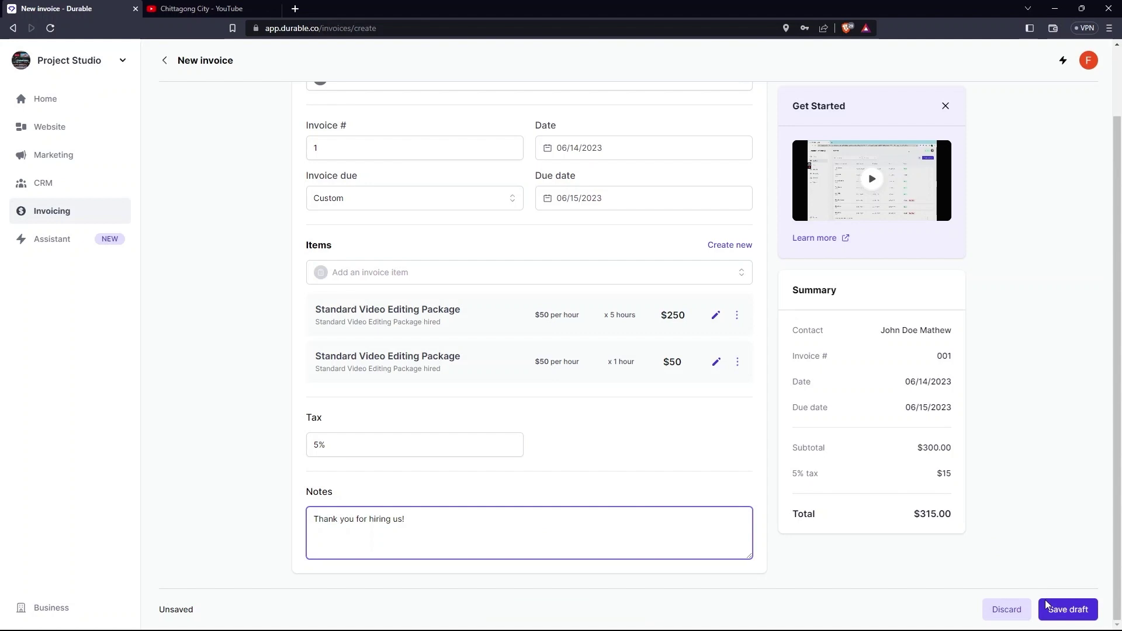
click(1046, 611)
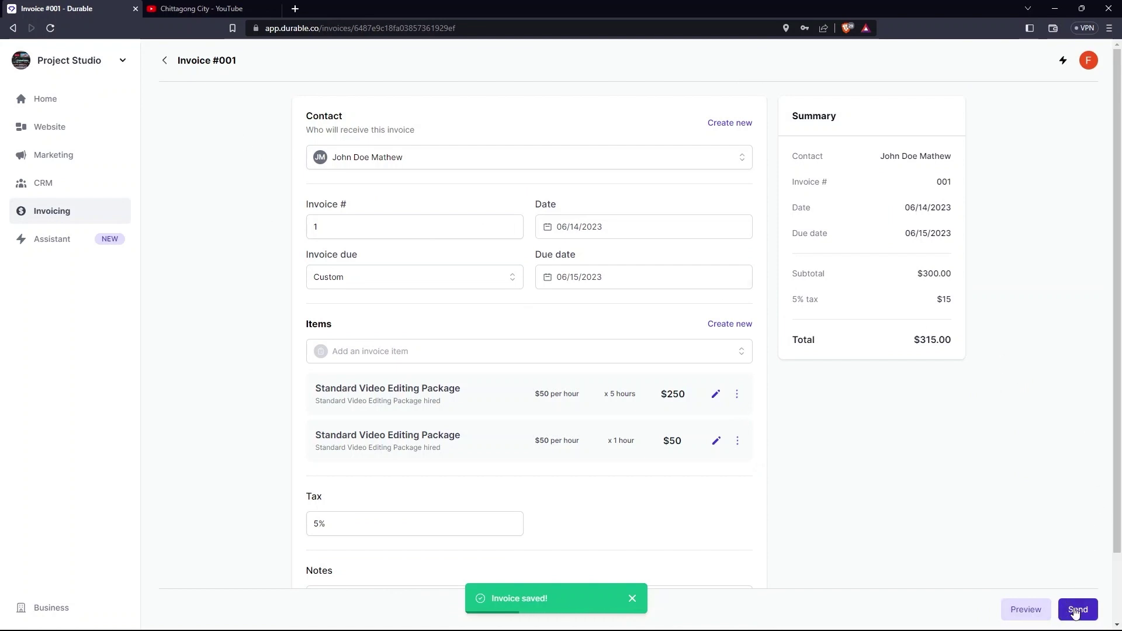
click(1023, 621)
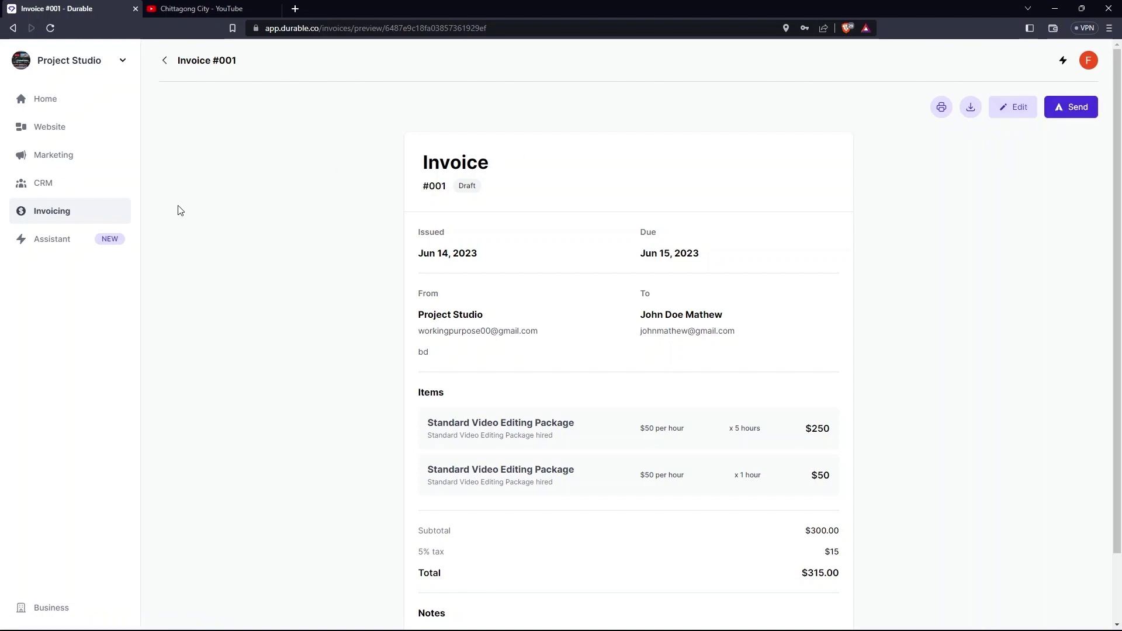
Step: Have the AI Assistant write a Facebook heading for Project Studio and save the result
click(58, 241)
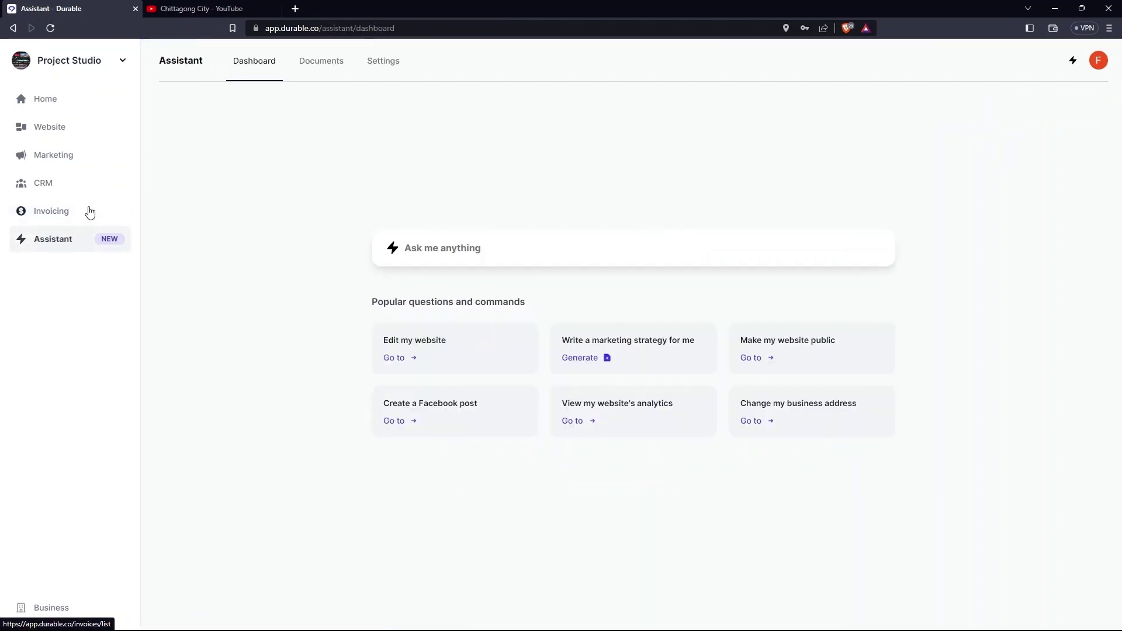
drag(389, 316, 491, 312)
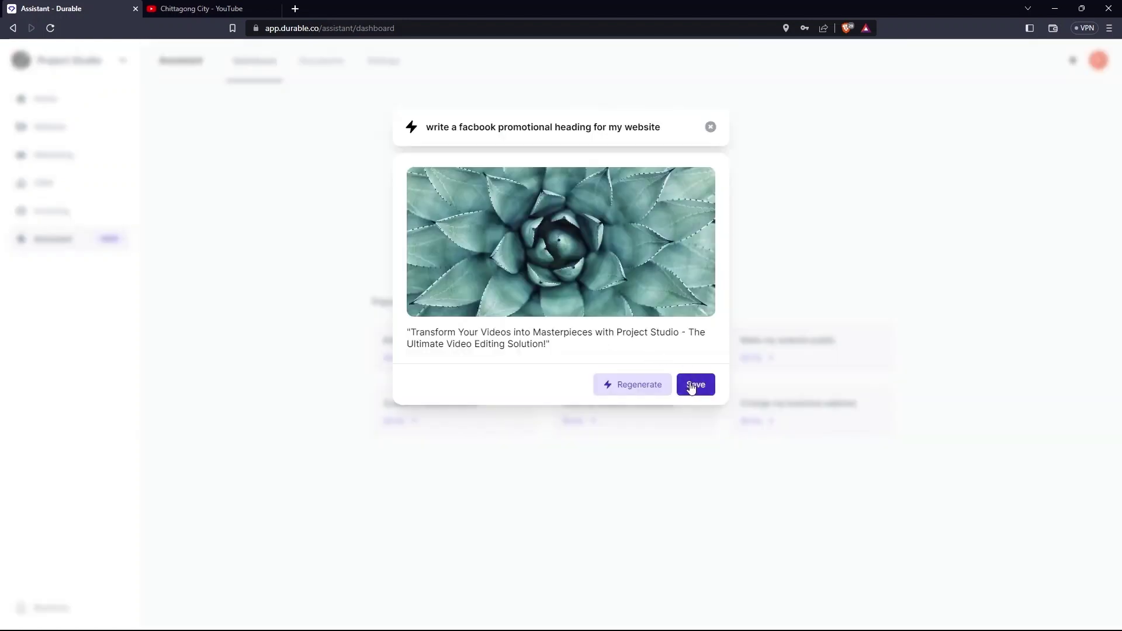
click(710, 128)
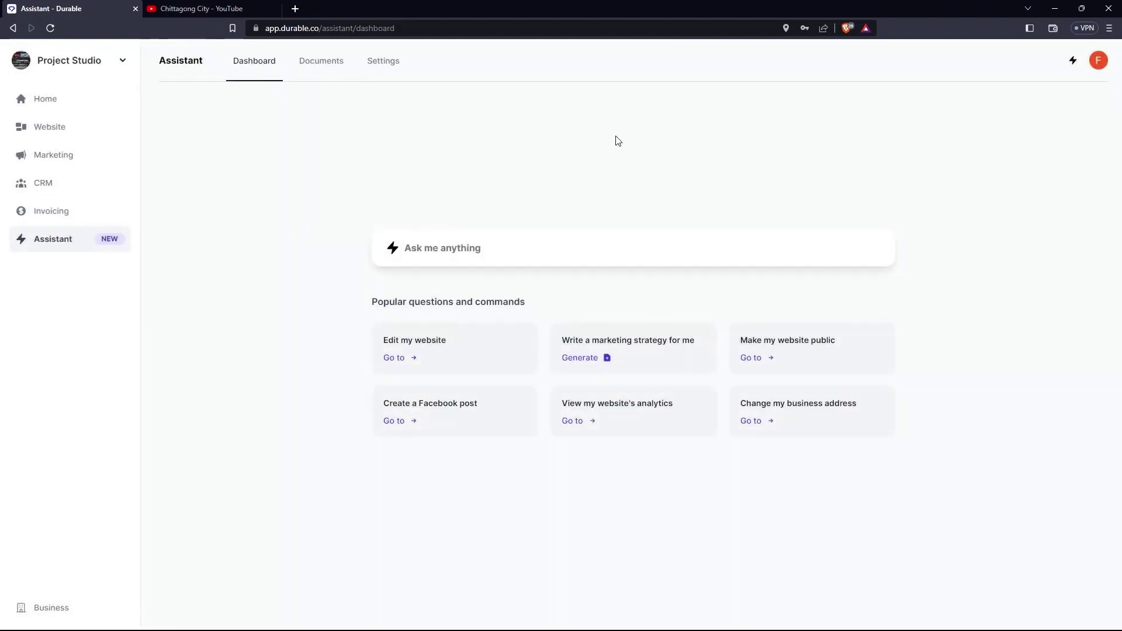
click(380, 66)
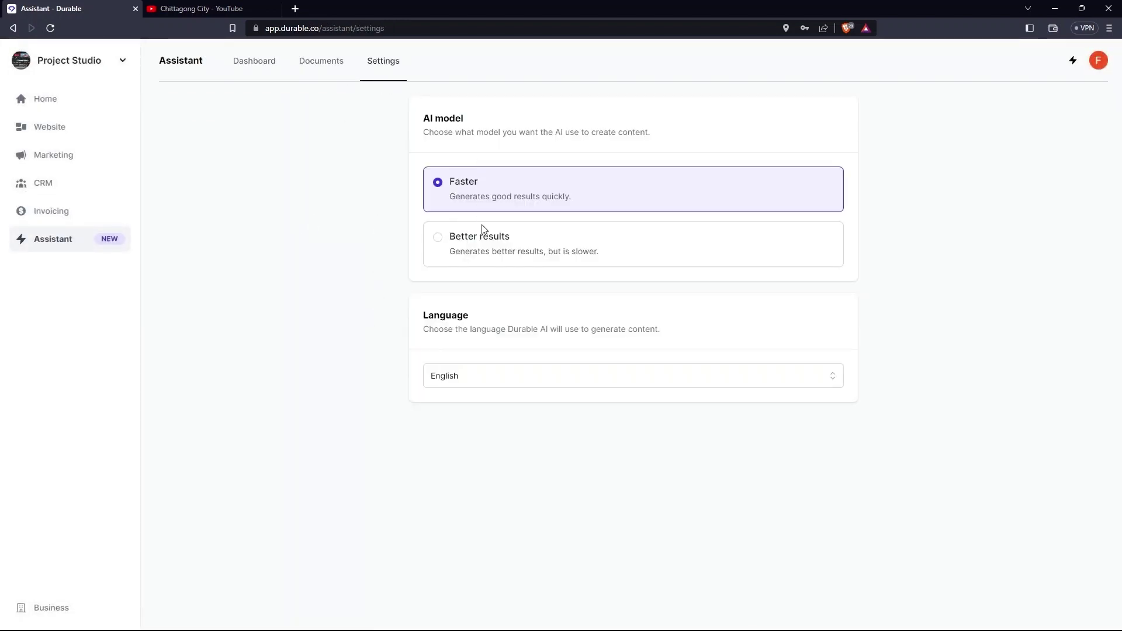